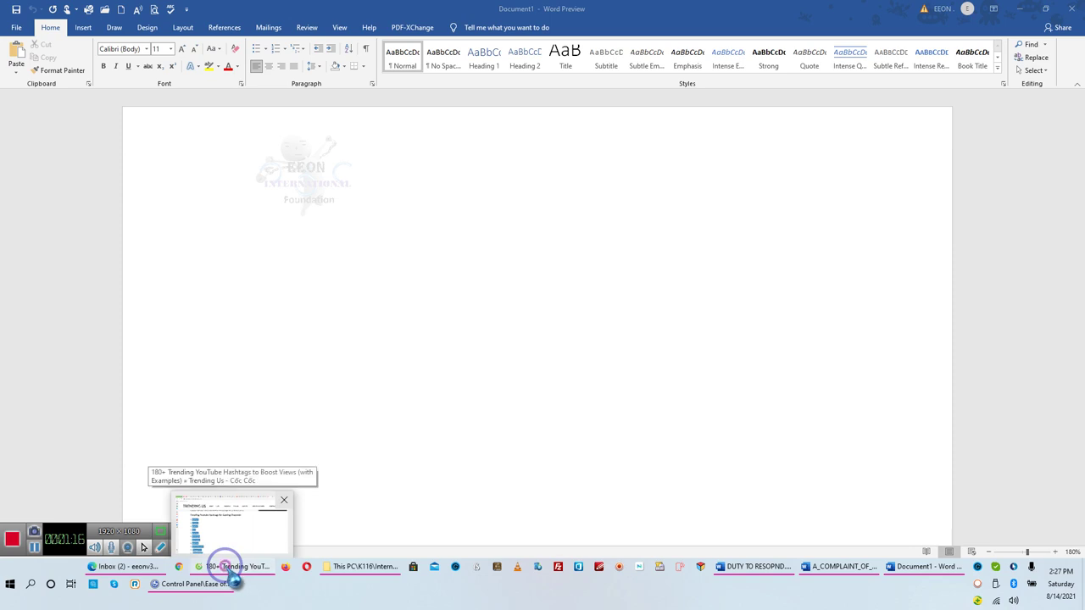
Switch to the video's details page in YouTube Studio in the browser and add the tag "politics"
left_click(224, 550)
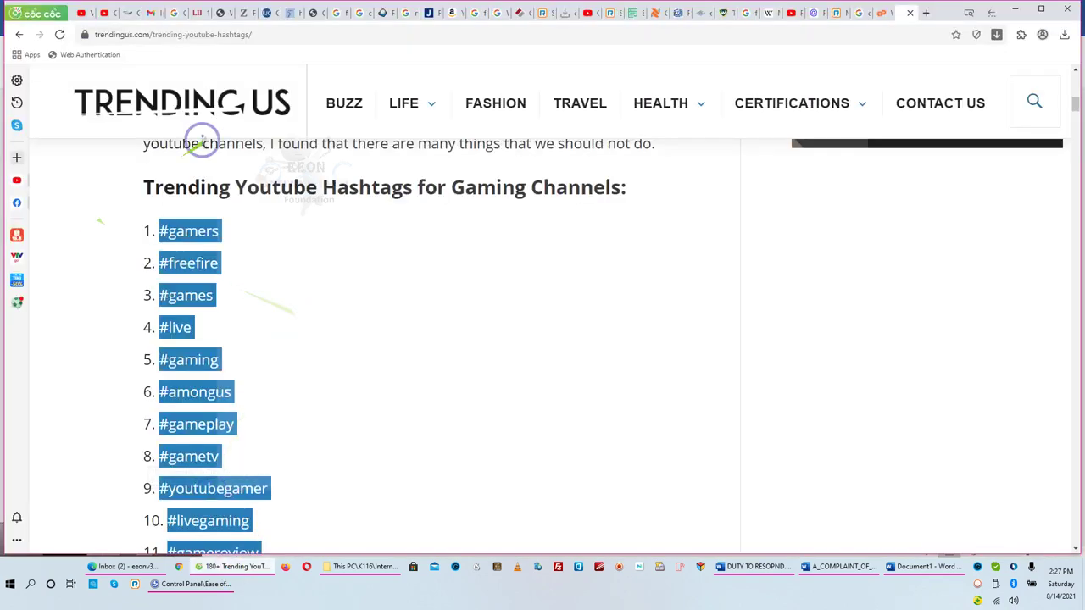
left_click(84, 12)
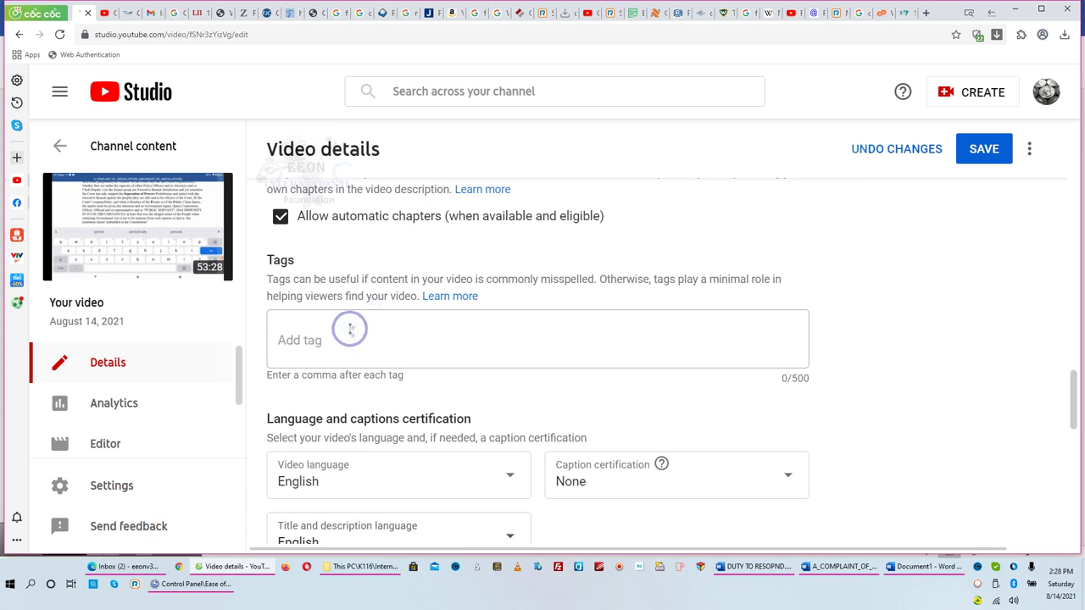
left_click(303, 326)
type("poli")
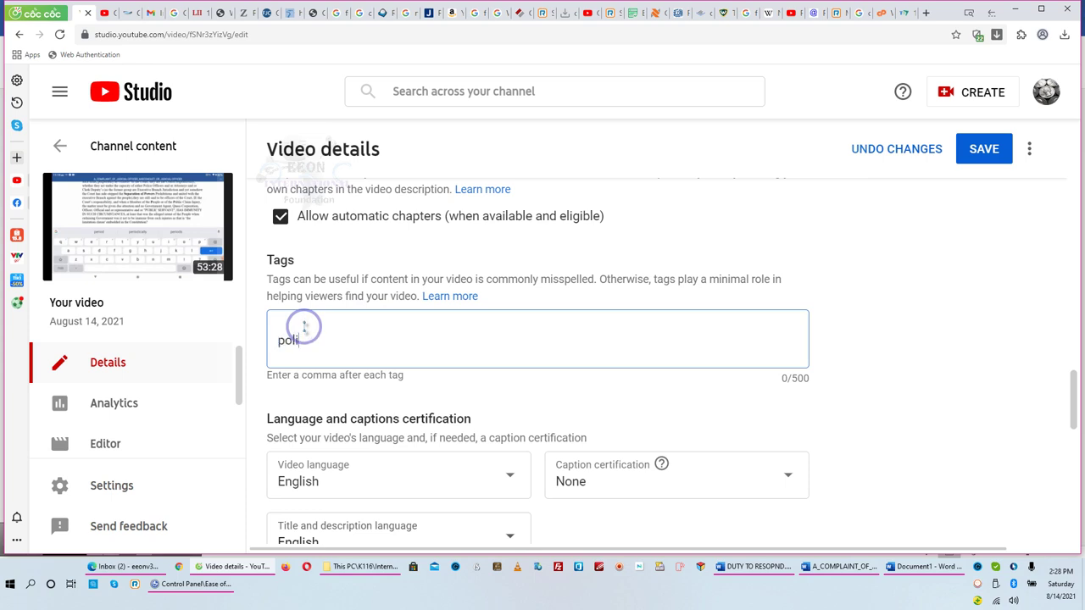
type("tics")
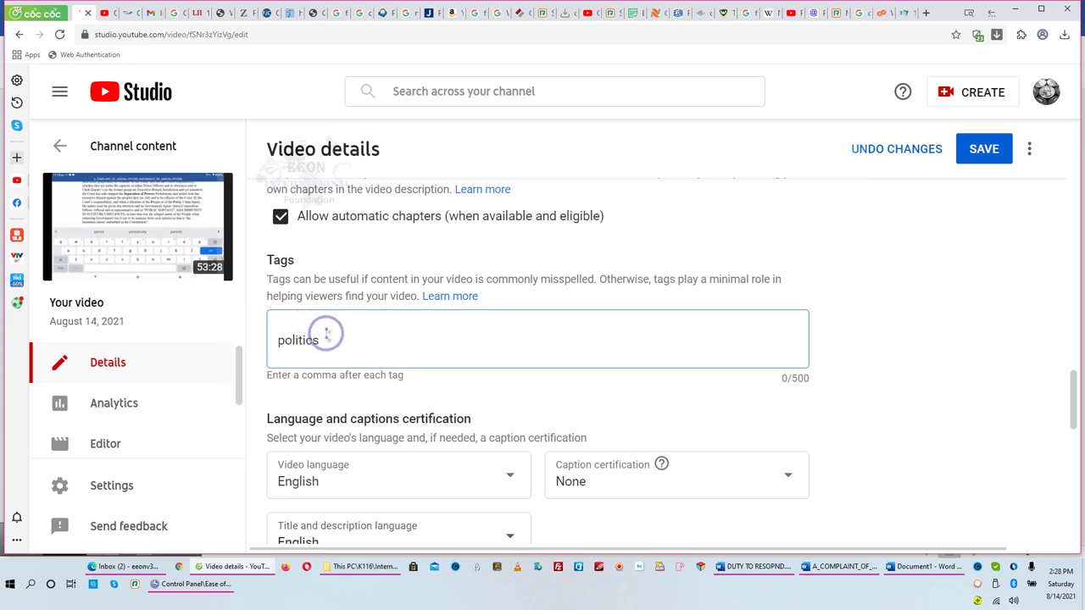
key("Return")
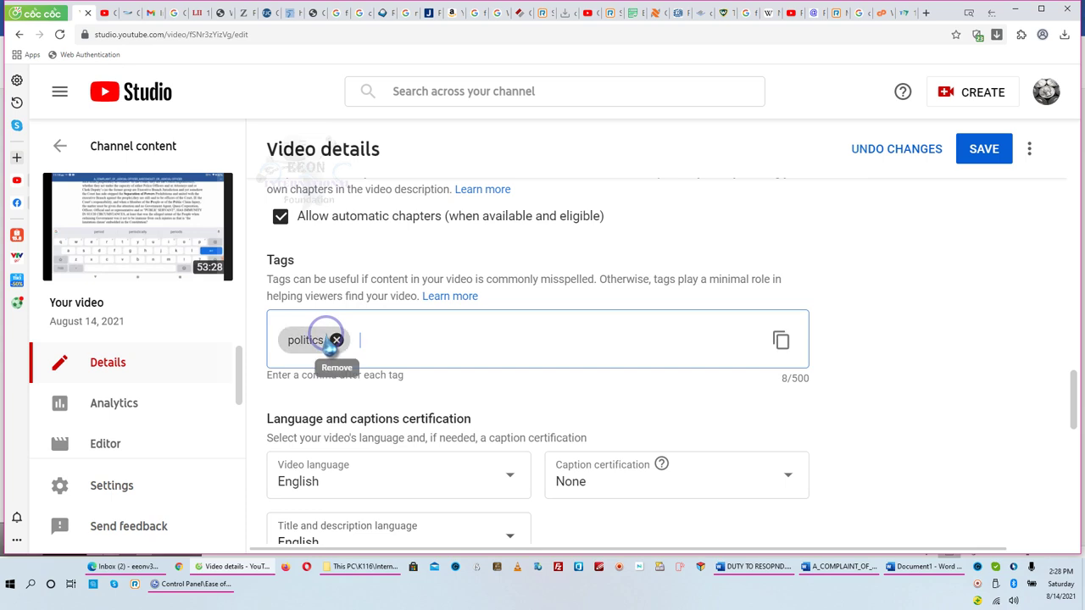
Add the tags "news", "top ten", "top 50" and "top 100" to the video
type("news")
type(",top")
type(" te")
type("n")
type(",")
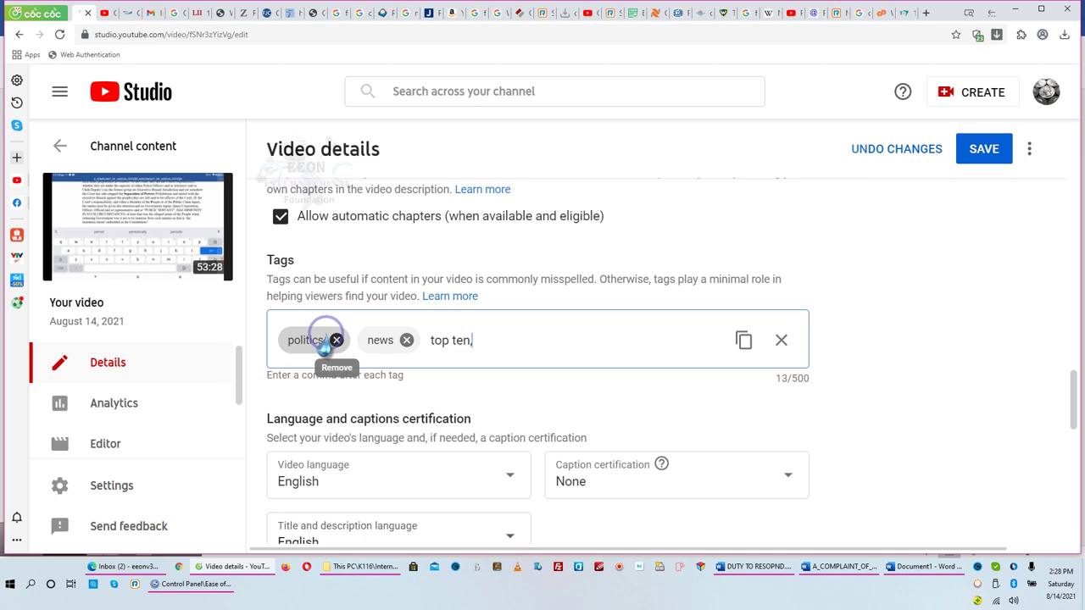
type("top 50,")
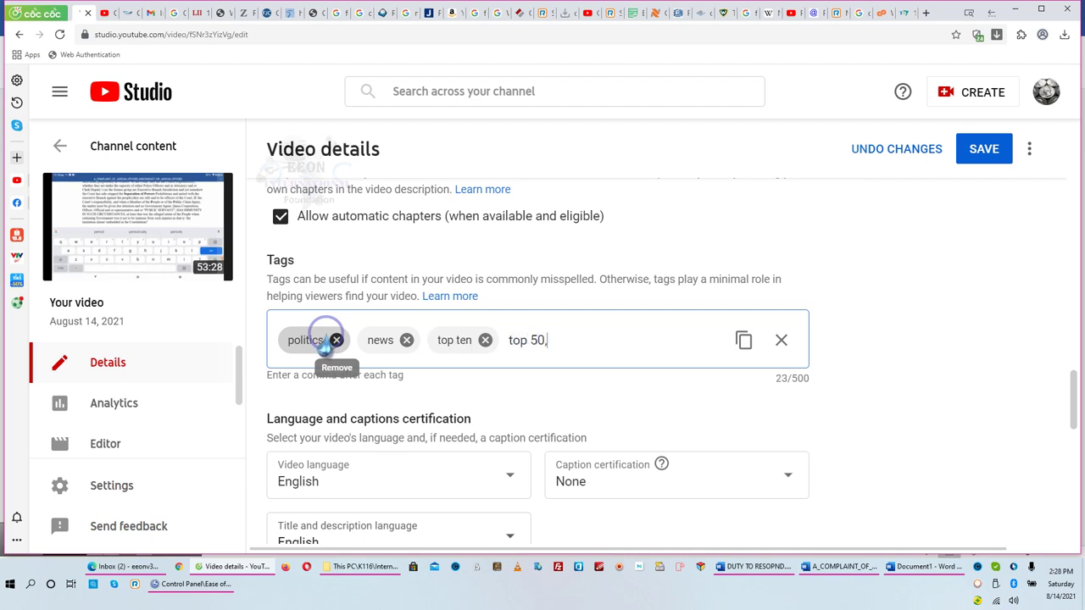
type("top 100,")
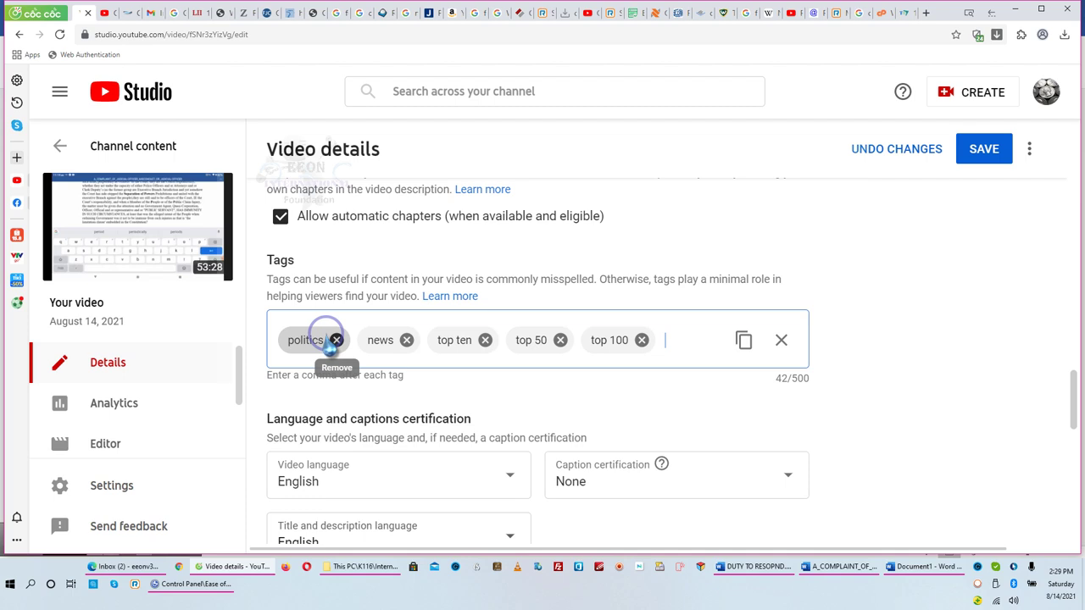
Add the tags "debt", "truth", "covid" and "desaster" to the video
type("debt ,truth,")
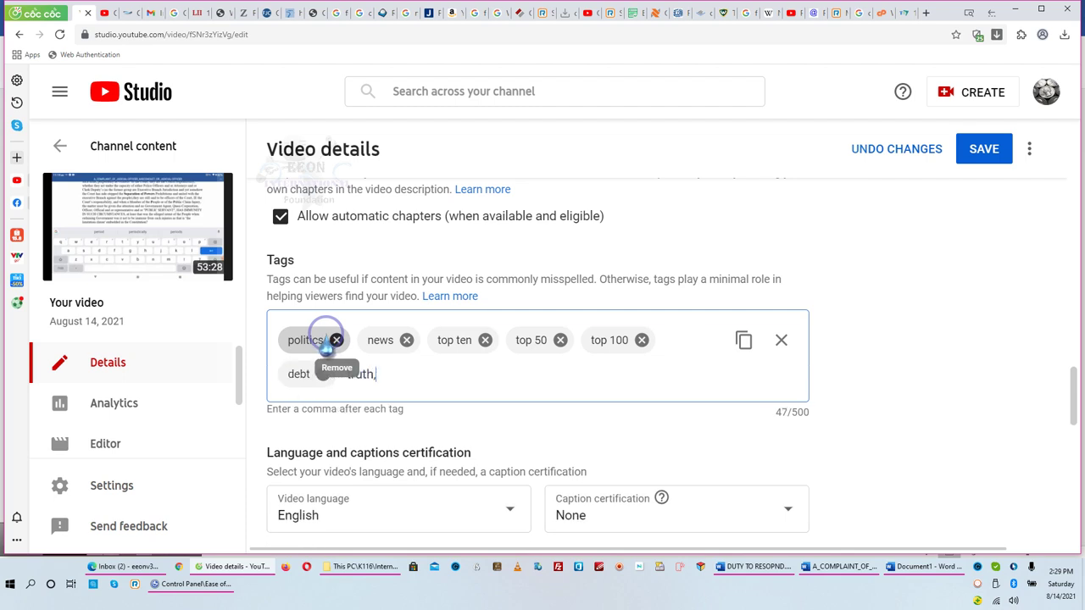
key("comma")
type("co")
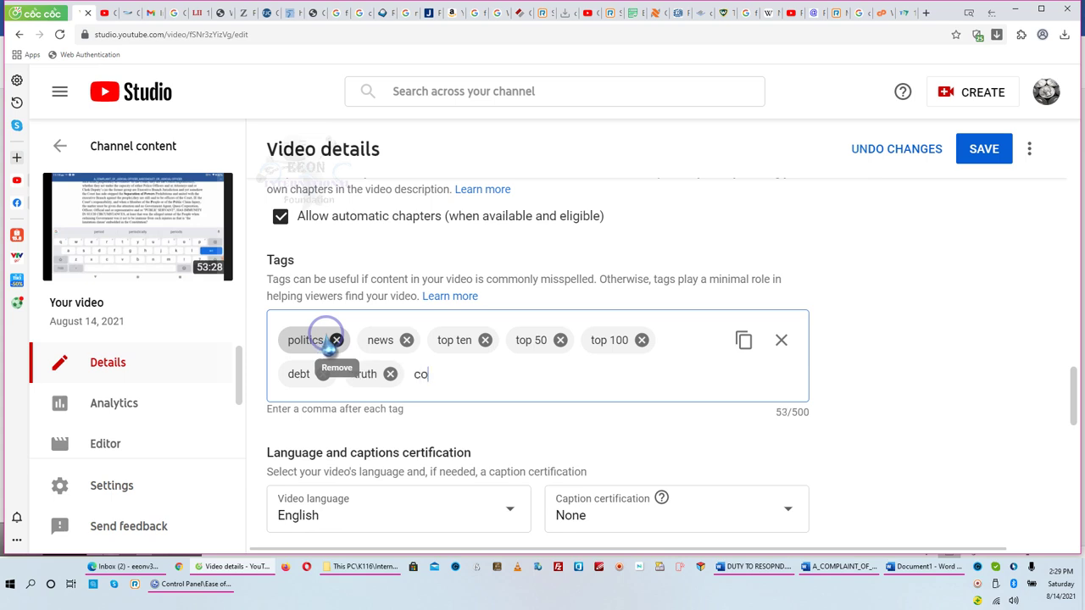
type("vid")
key("comma")
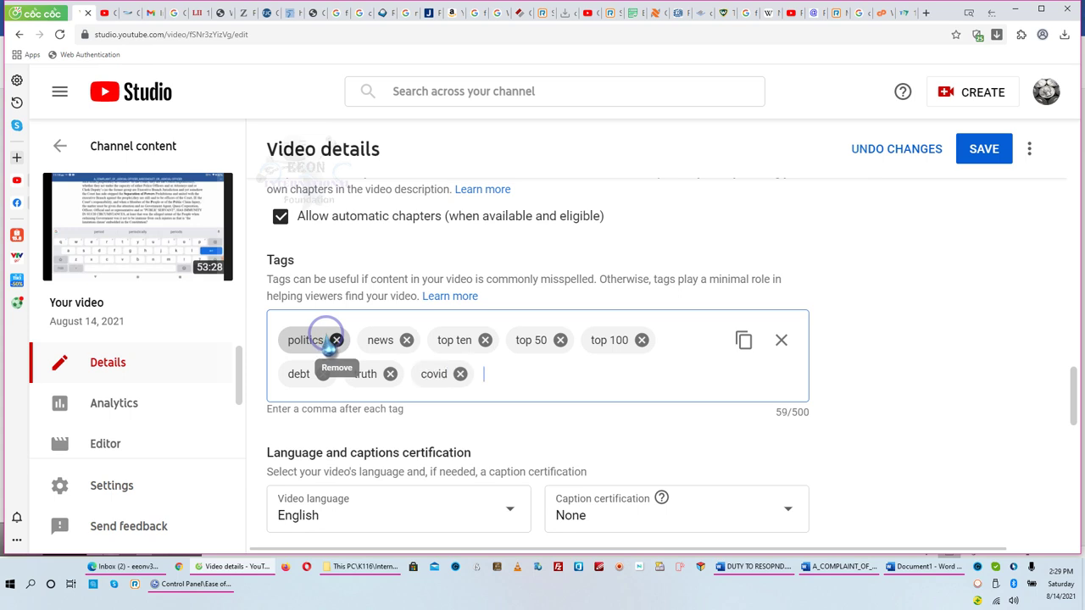
type("desaster")
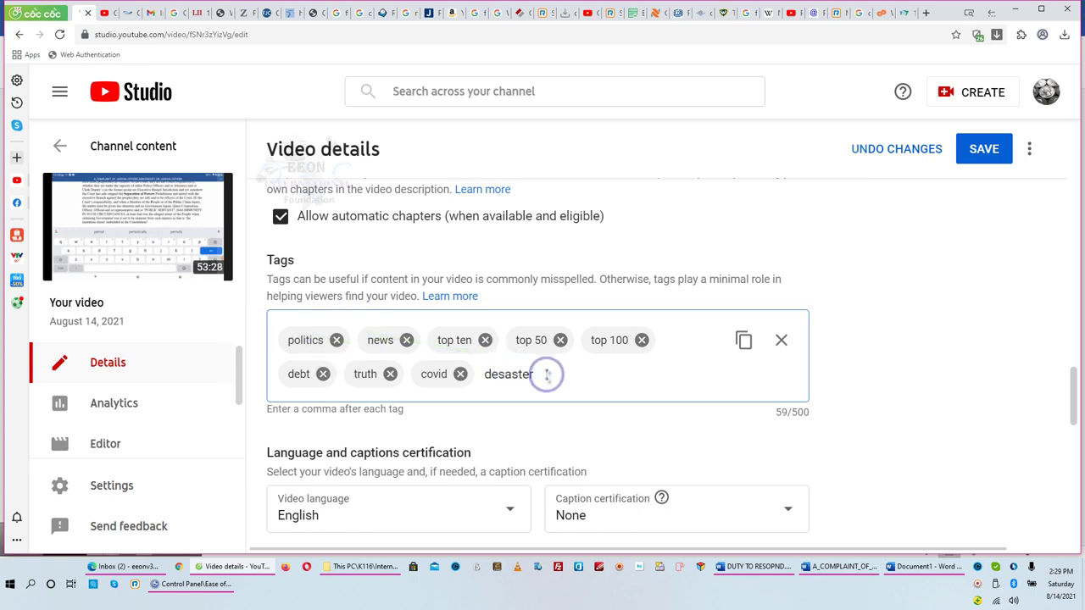
key("Return")
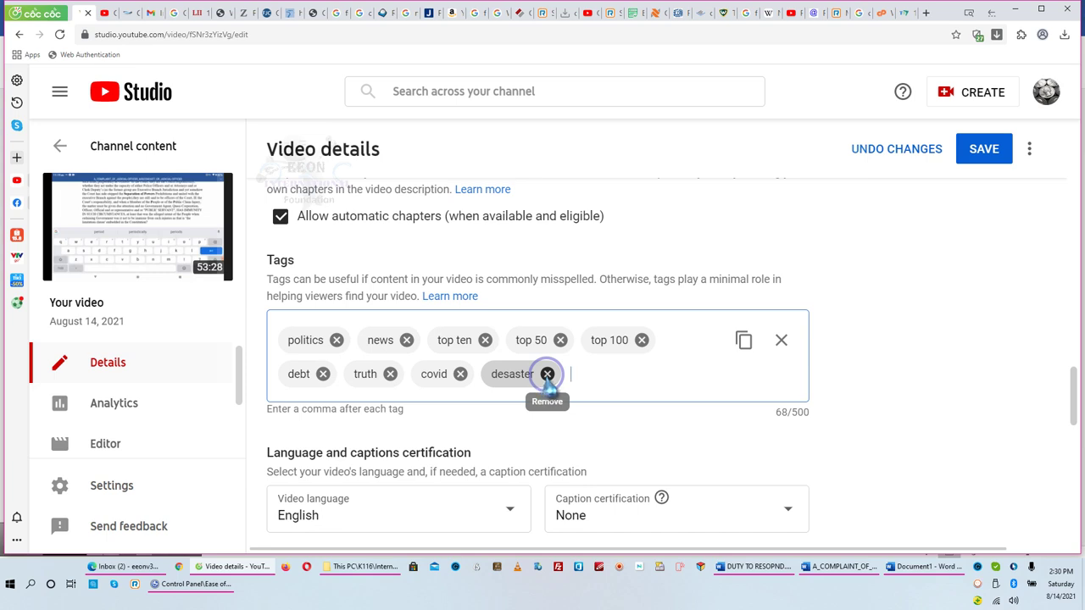
Add the tags "Trump", "credit", "Taxes", "tax Credits", "complaint" and "criminal" to the video
type("Trump")
key("Return")
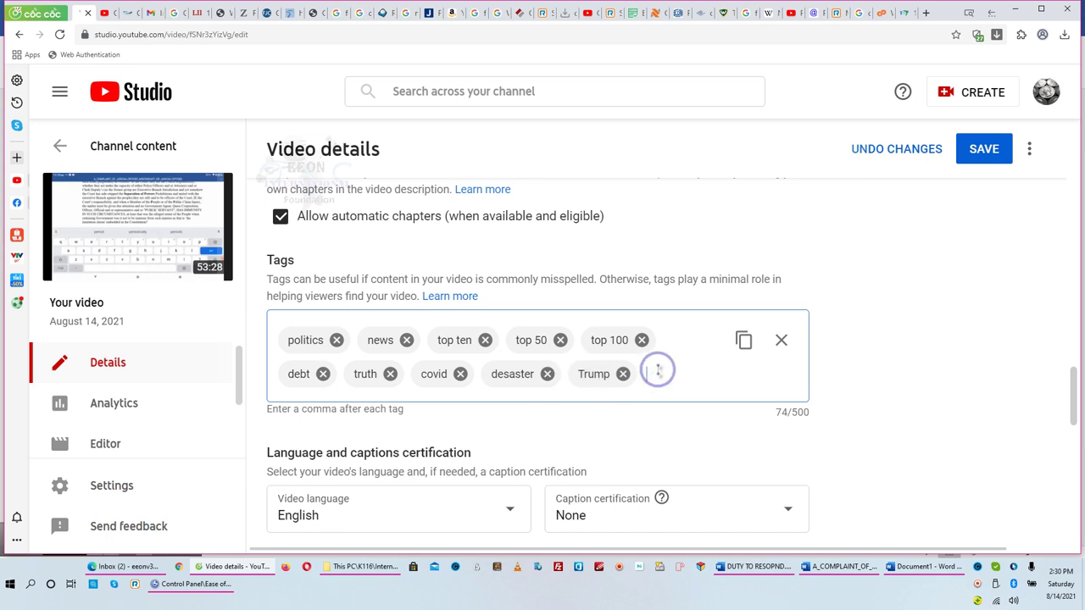
type("credit,")
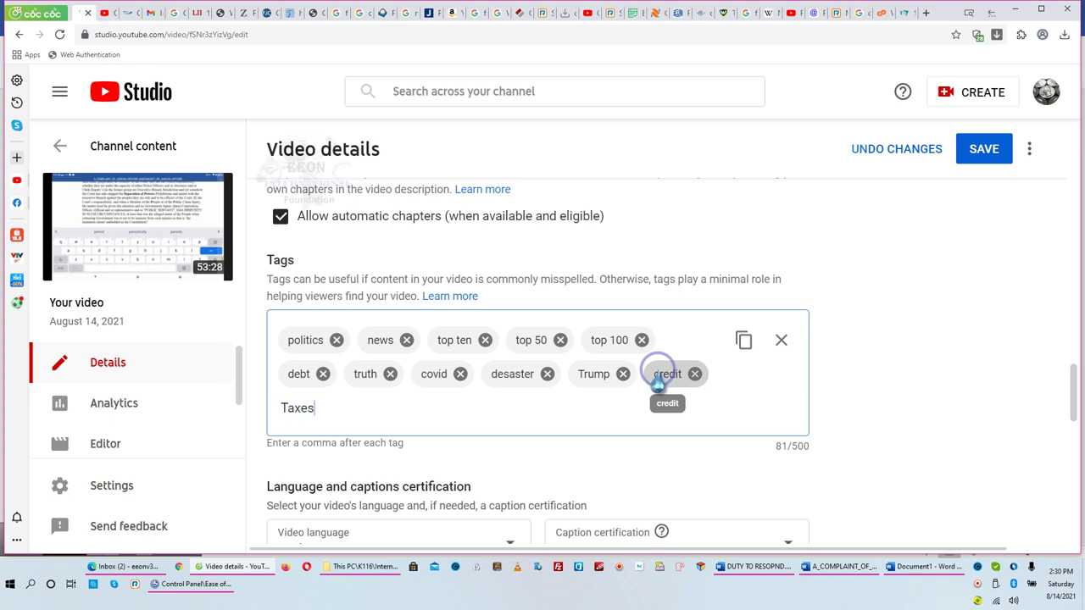
type(",")
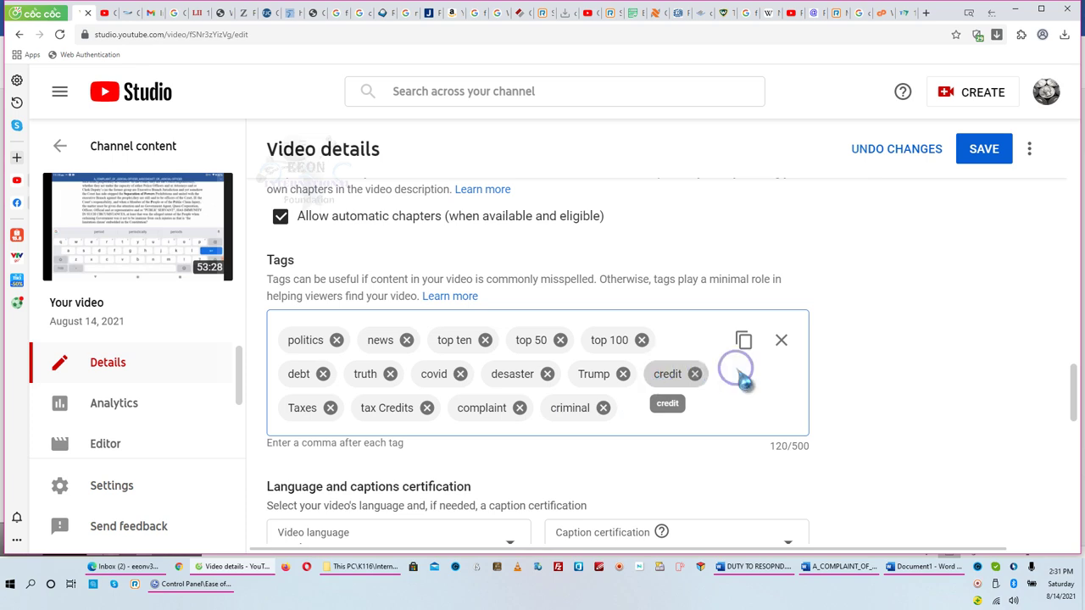
left_click_drag(706, 401, 706, 402)
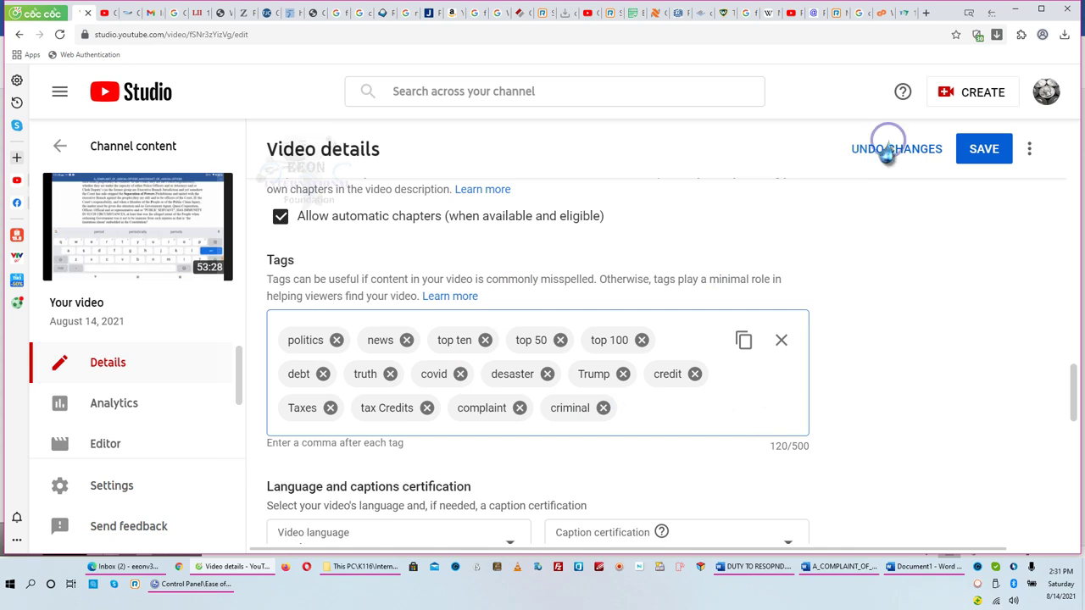
Switch to the blank Word document, paste the copied hashtag list, undo that paste and paste the list as text only
left_click(919, 569)
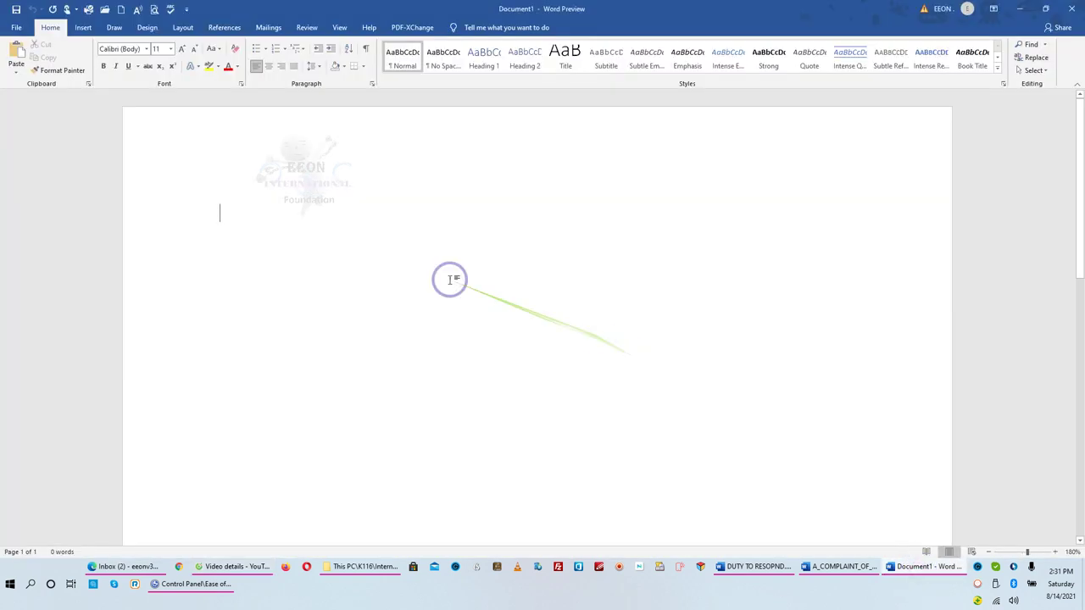
left_click(396, 259)
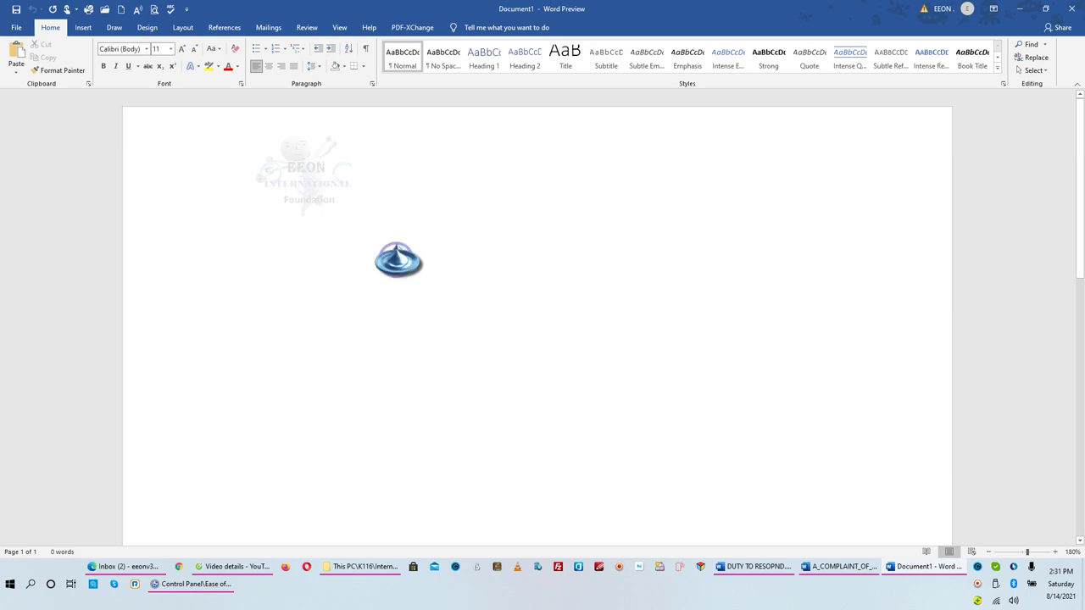
key("ctrl+v")
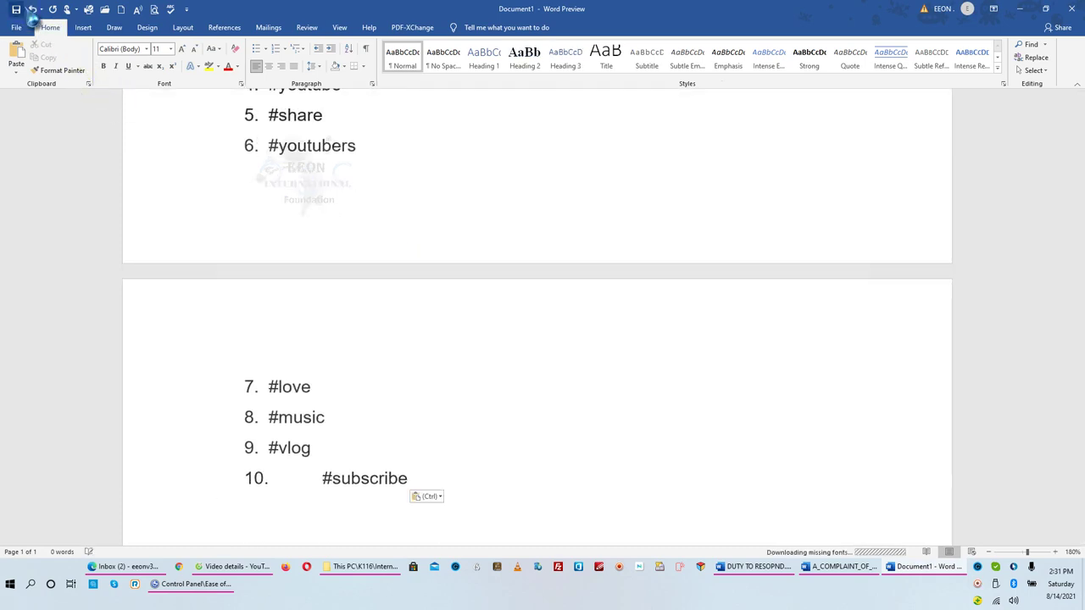
left_click(34, 10)
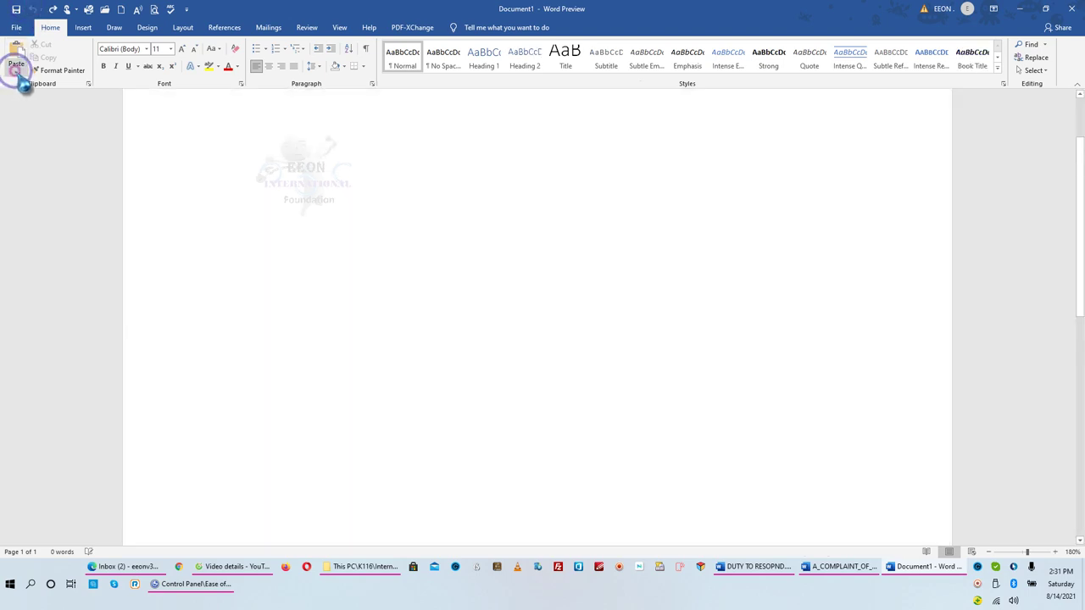
left_click(17, 68)
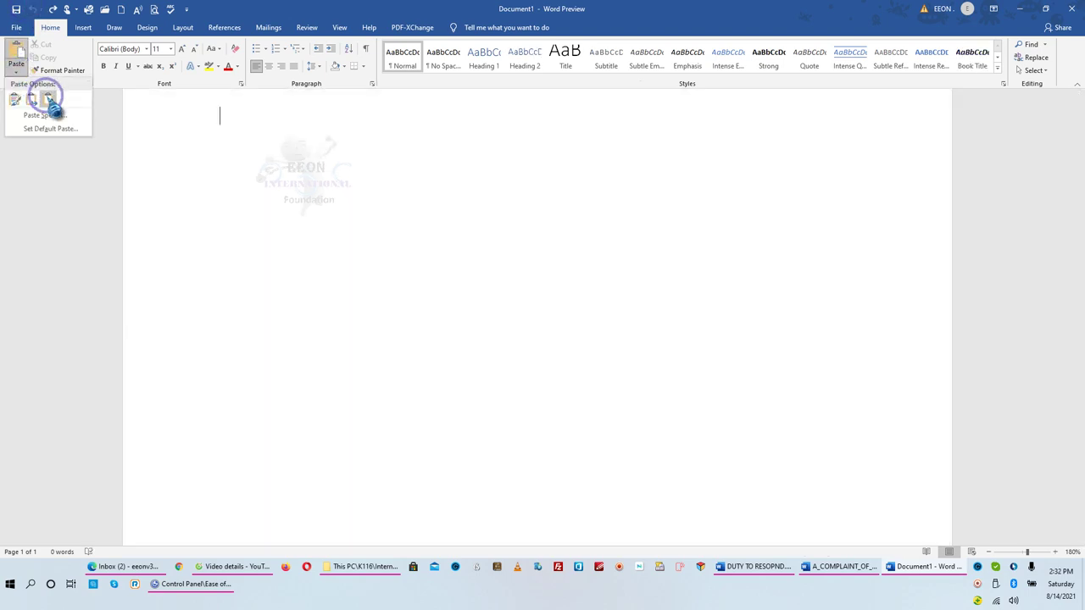
left_click(44, 99)
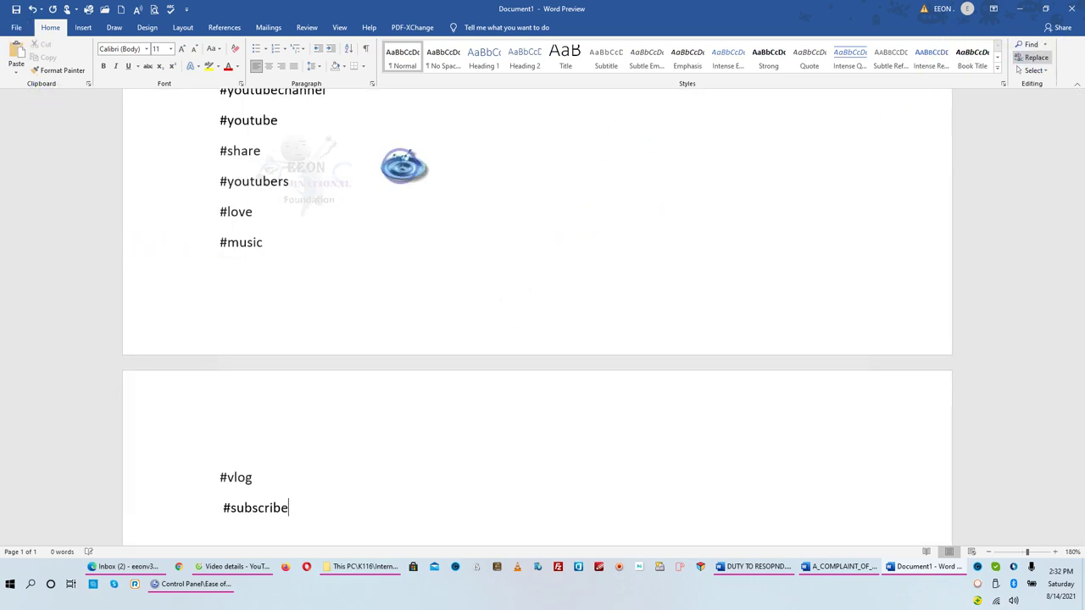
Remove every "#" from the document by replacing all occurrences with nothing
key("ctrl+h")
left_click(717, 222)
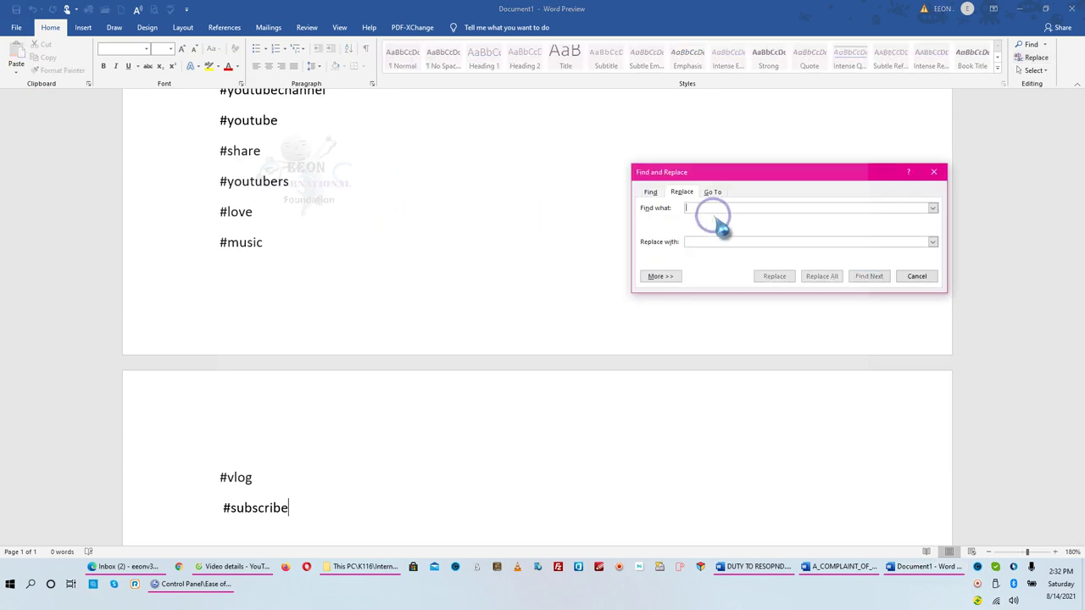
type("#")
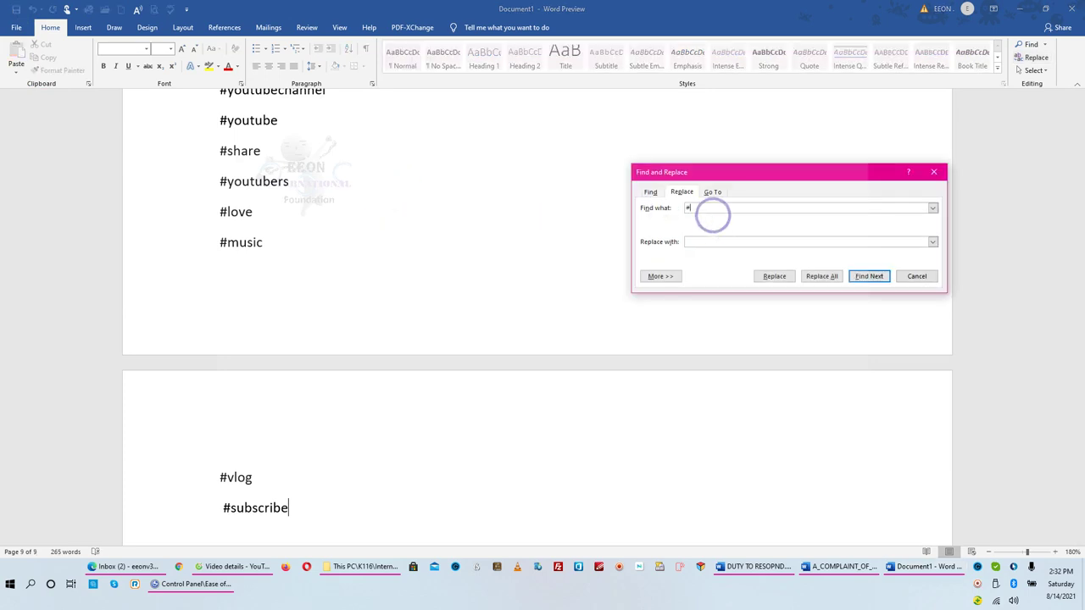
left_click(822, 276)
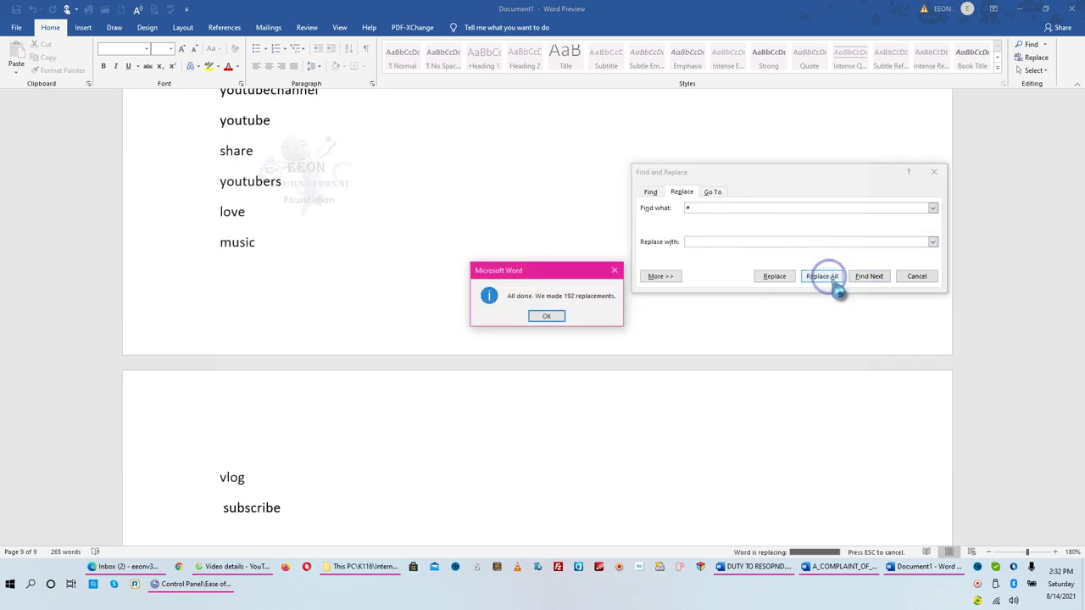
left_click(546, 316)
left_click(871, 280)
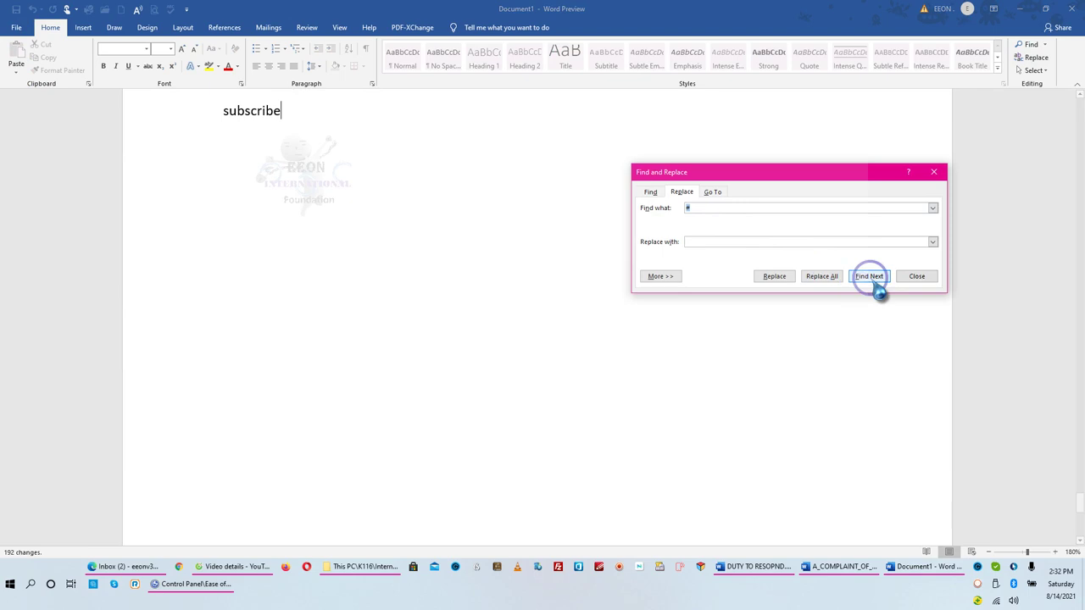
left_click(918, 278)
Delete the entries "vlog", "subscribe" and "music" from the end of the list
scroll(925, 225, "up", 4)
scroll(803, 321, "up", 3)
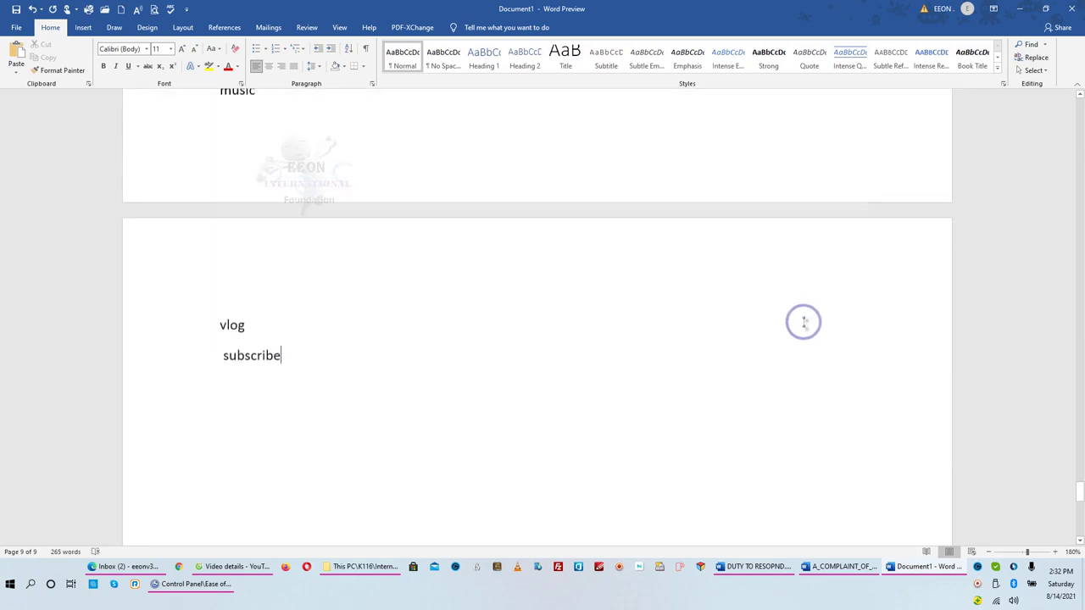
left_click_drag(248, 396, 129, 369)
key("BackSpace")
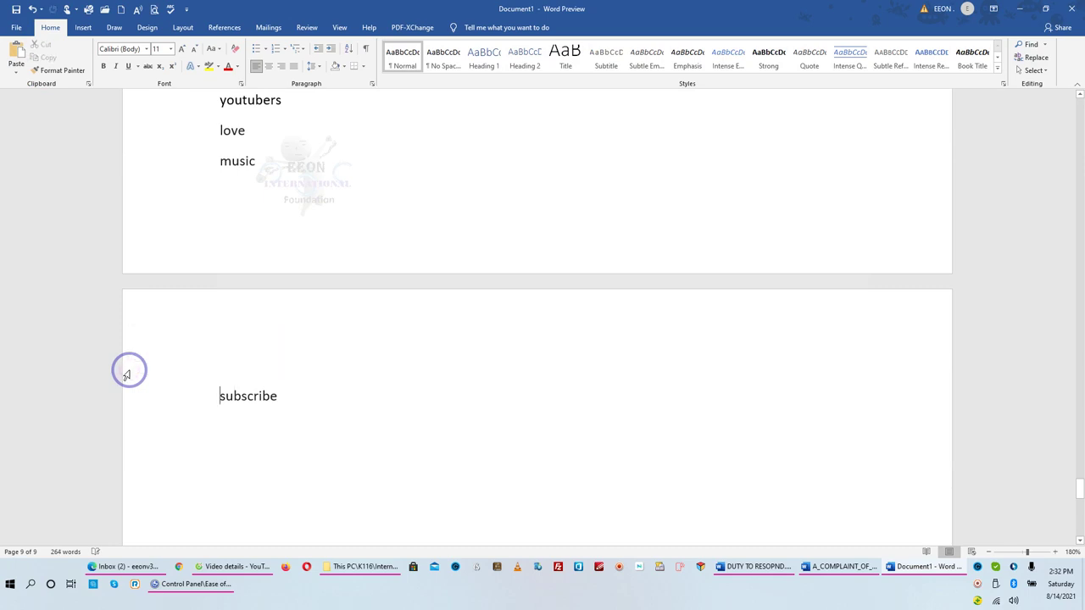
scroll(129, 371, "up", 2)
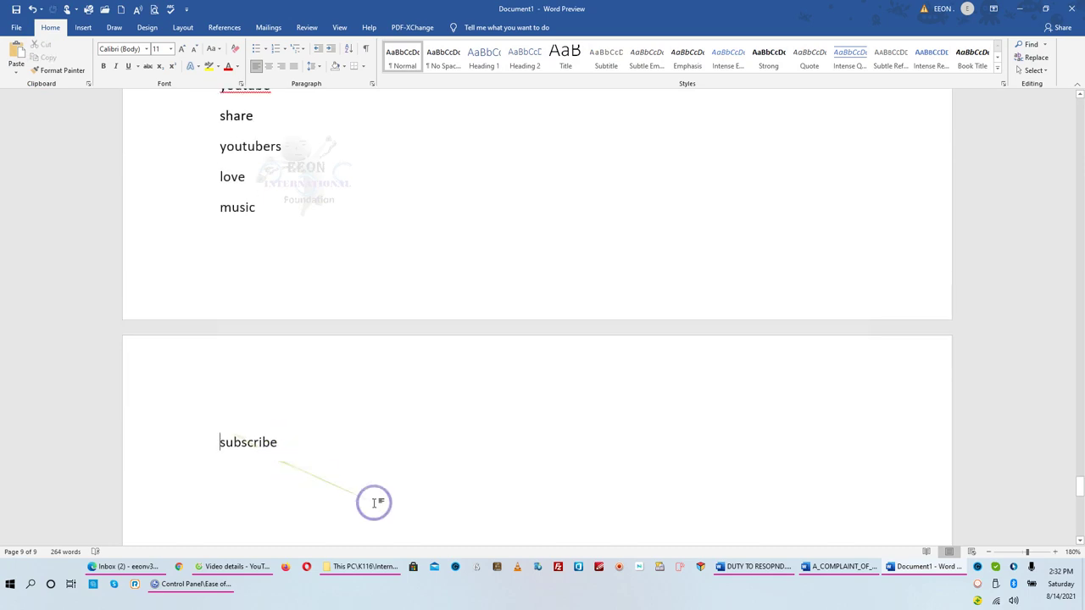
left_click(111, 392)
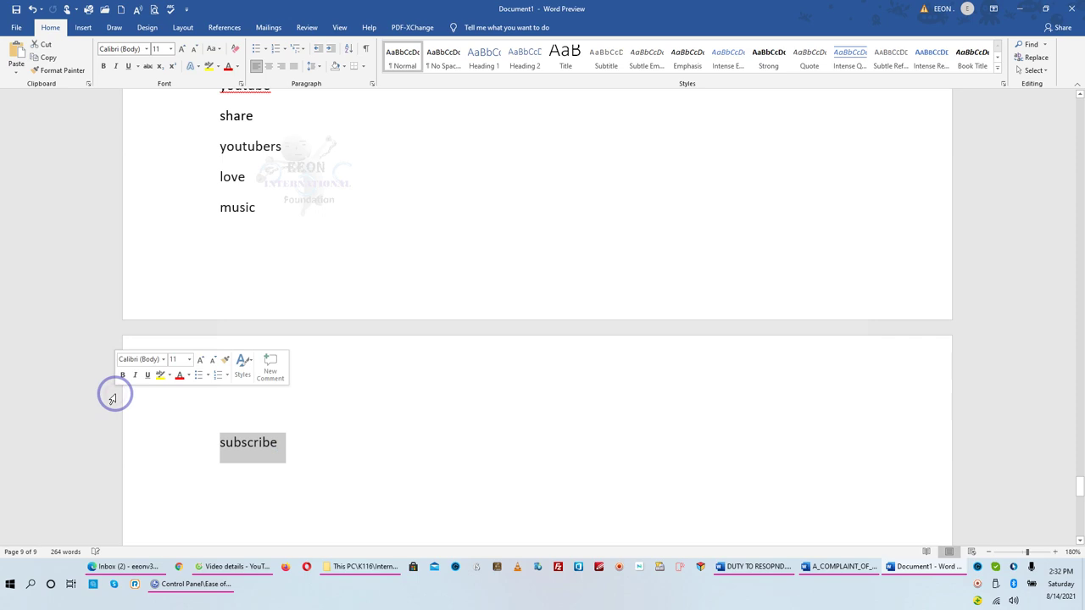
key("BackSpace")
key("BackSpace")
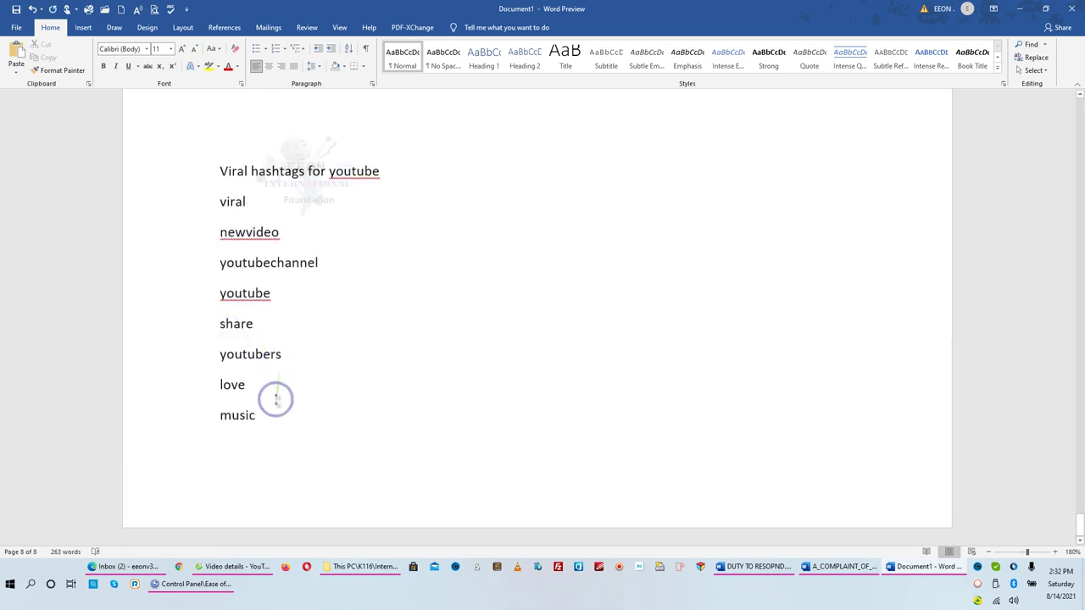
left_click(193, 419)
key("BackSpace")
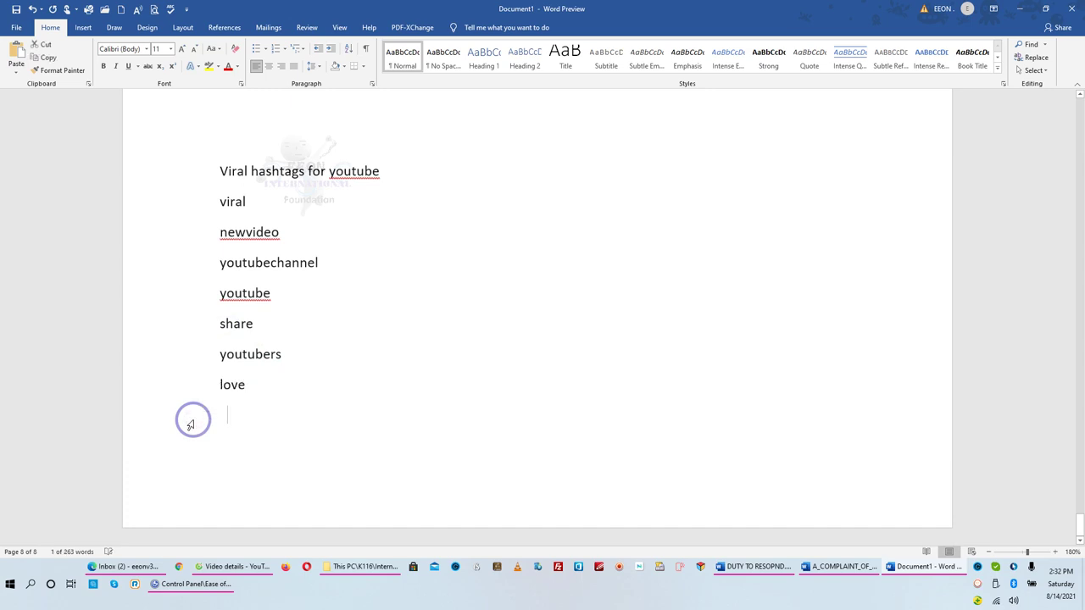
key("BackSpace")
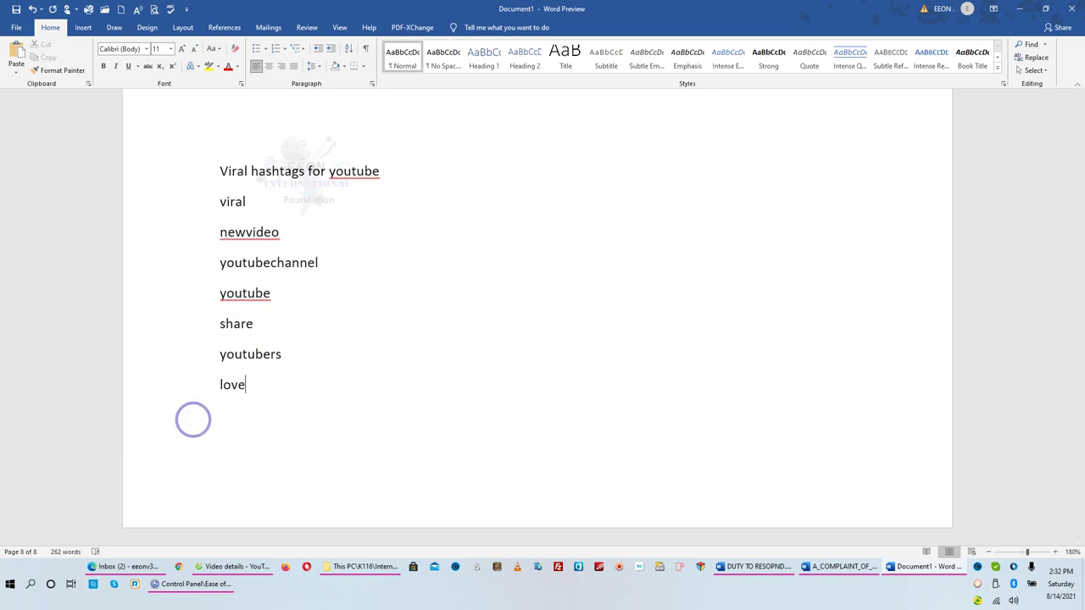
Delete the text from "video" in "newvideo" through "youtubers", keeping "viral", "new" and "love"
left_click(166, 355)
left_click_drag(166, 355, 244, 245)
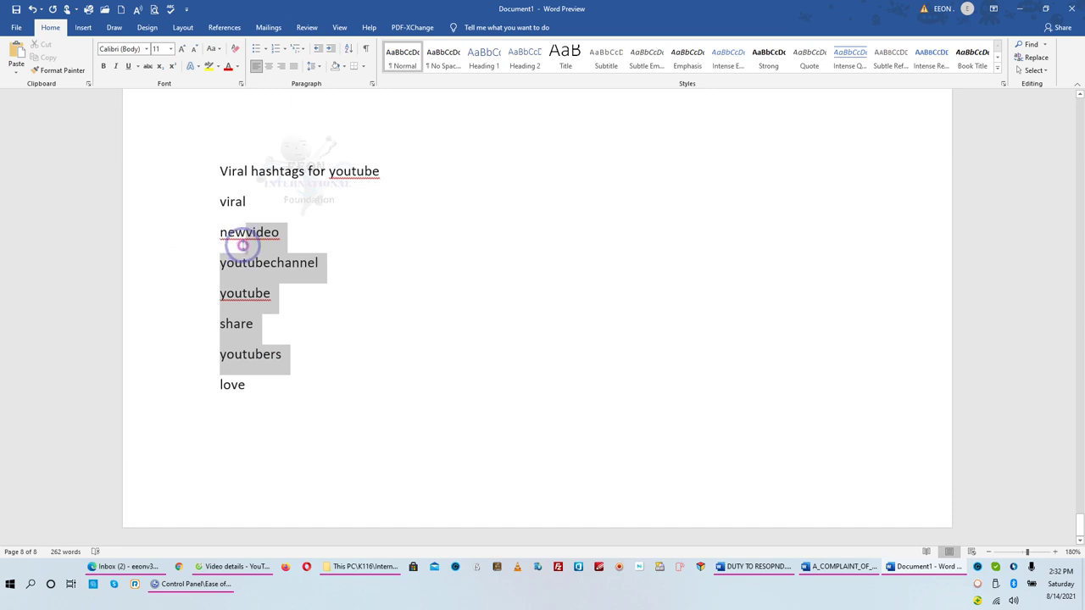
key("Delete")
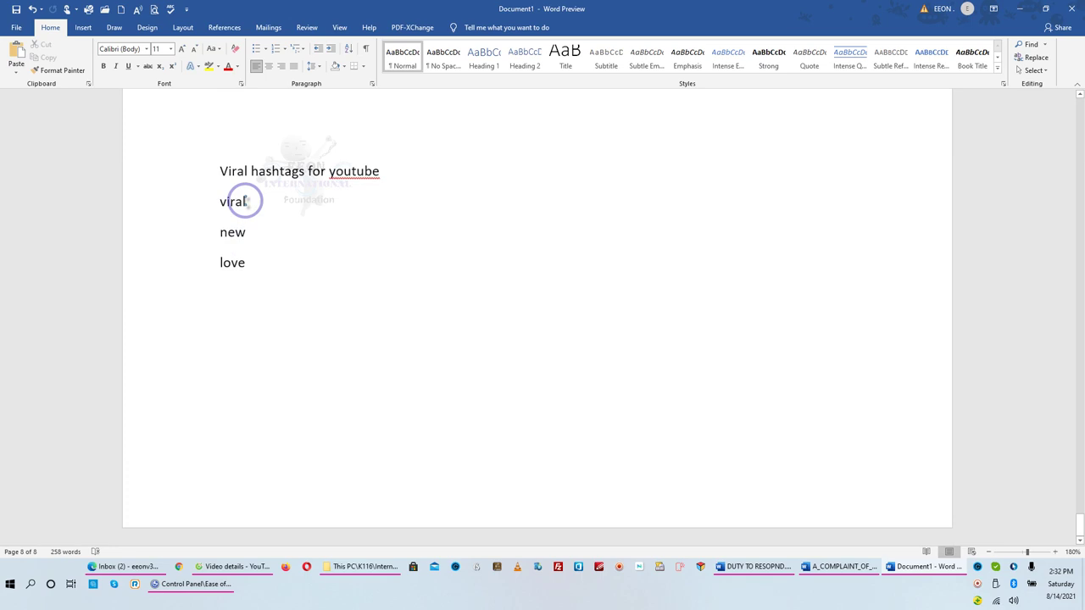
Delete the heading "Viral hashtags for youtube" and the blank line between "justmemes" and "viral"
left_click_drag(381, 172, 233, 157)
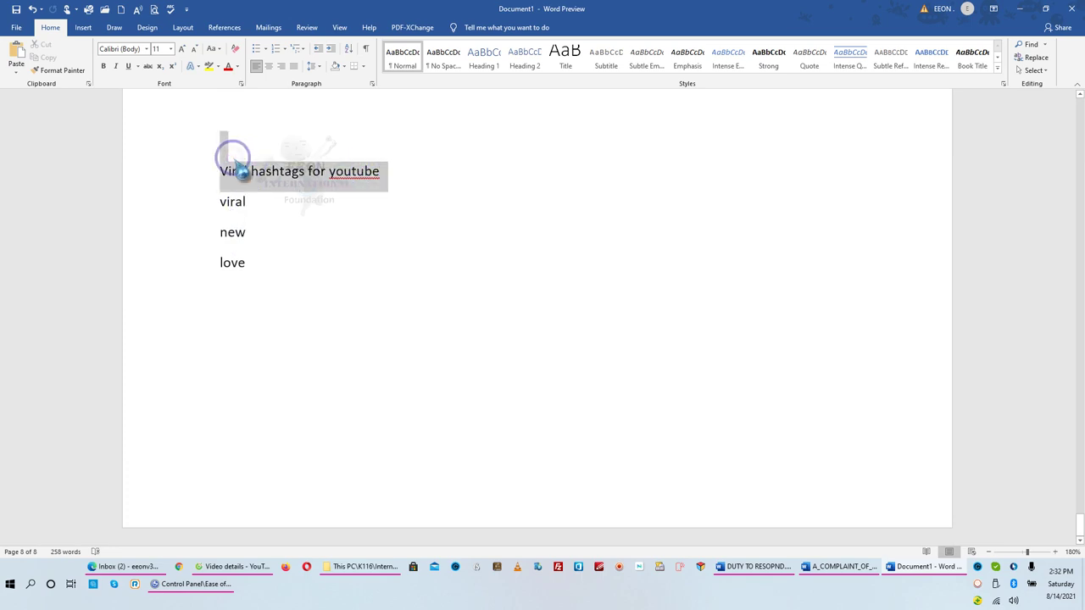
key("Delete")
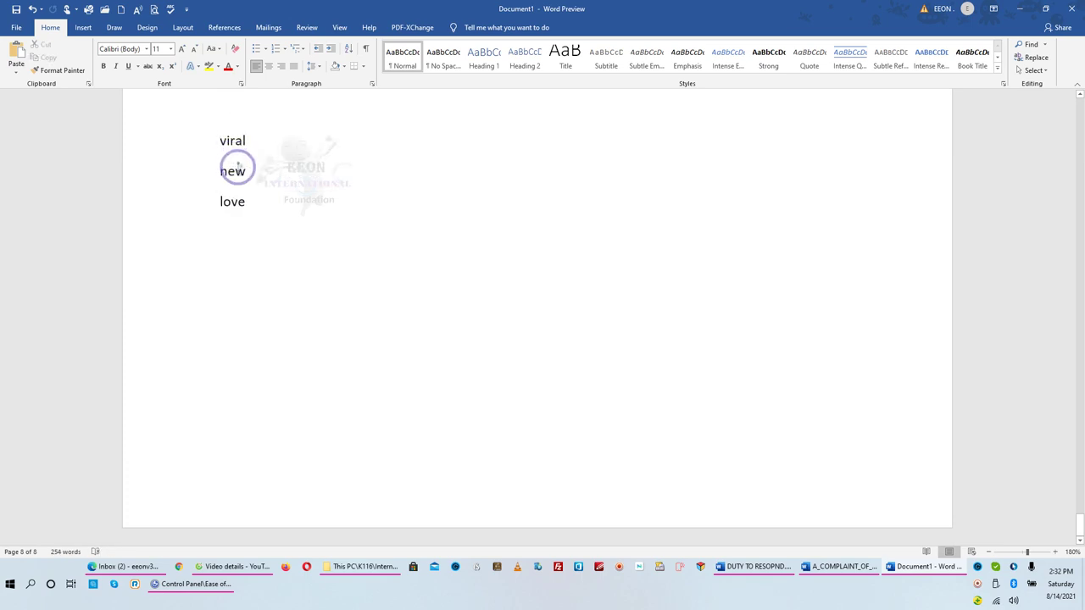
scroll(237, 169, "up", 5)
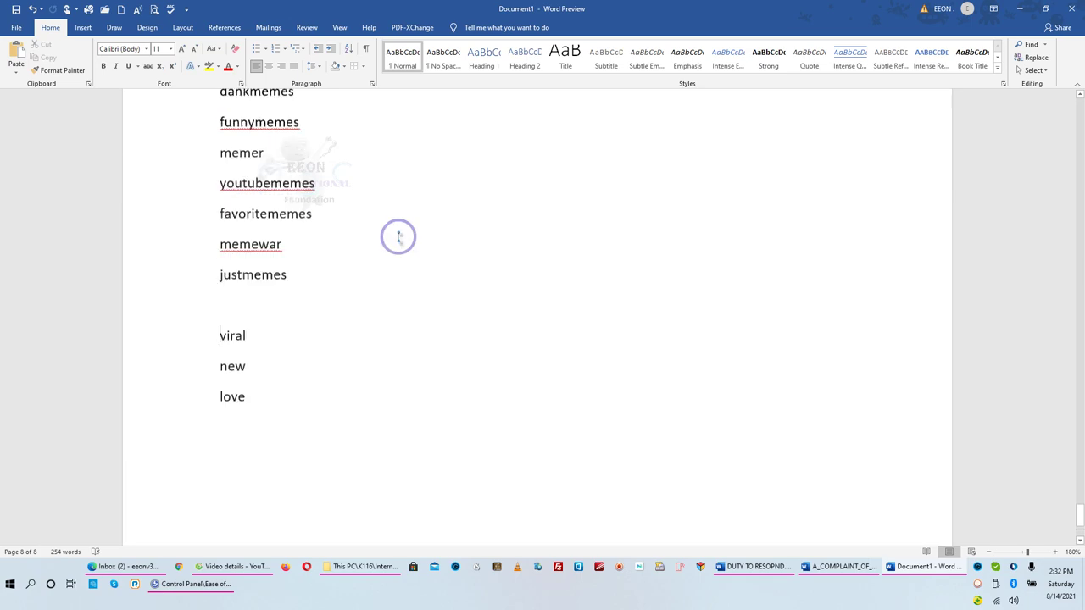
key("BackSpace")
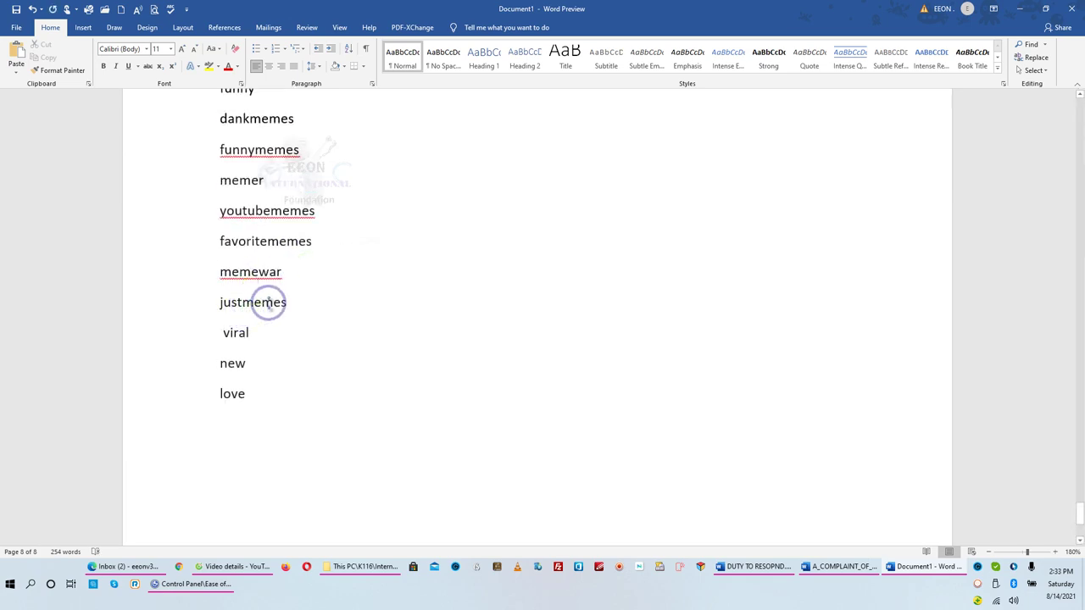
left_click_drag(290, 304, 191, 151)
scroll(192, 150, "down", 1)
left_click(191, 150)
triple_click(189, 143)
left_click(191, 142)
triple_click(191, 140)
left_click(191, 140)
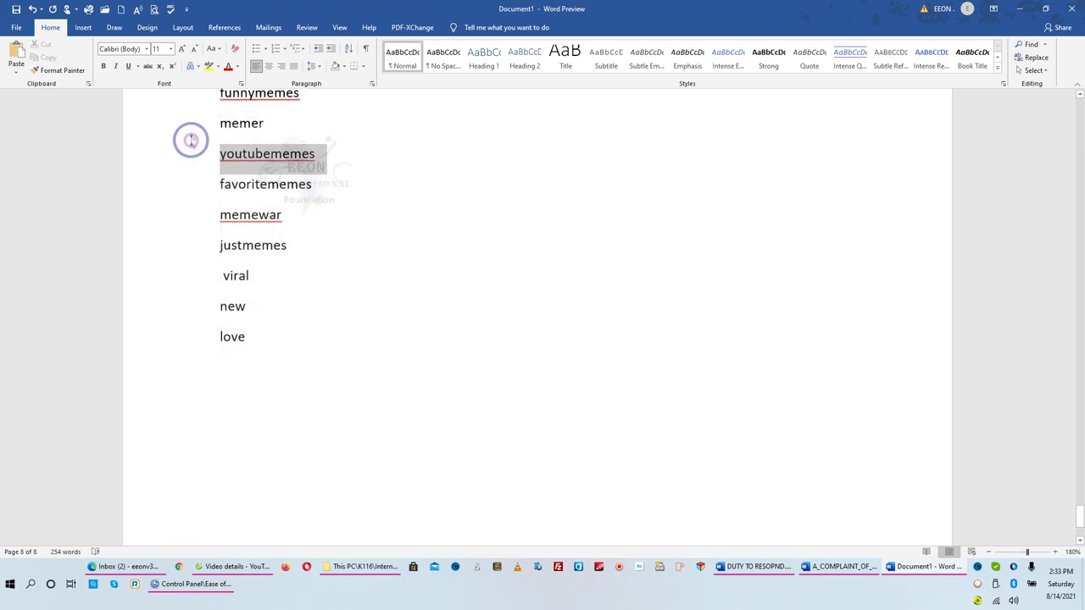
left_click(190, 132)
left_click(418, 193)
Delete the meme entries from "dankmemes" through "justmemes"
scroll(419, 193, "up", 3)
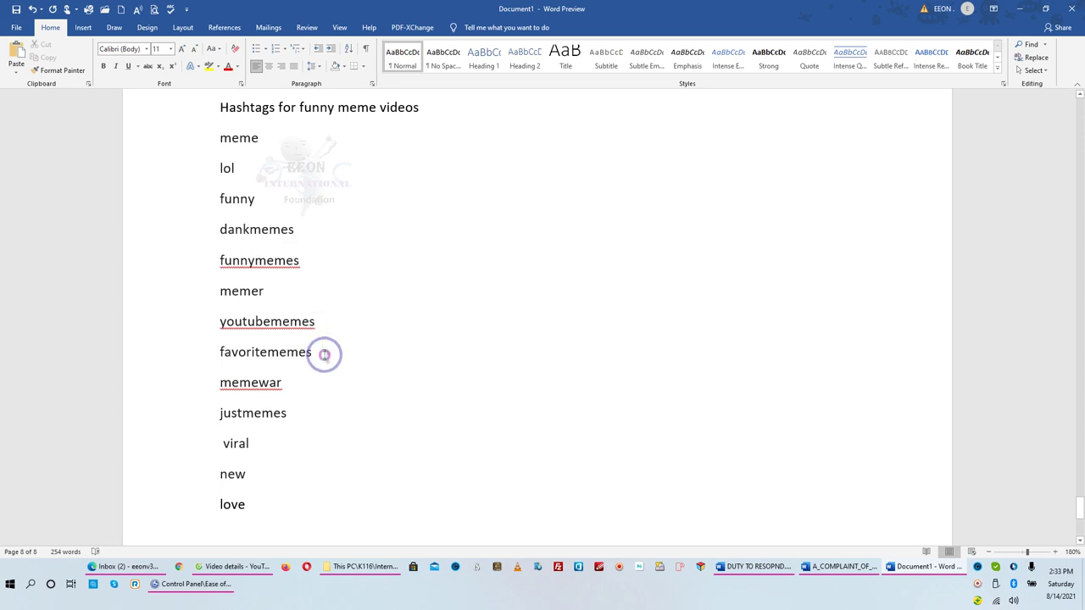
left_click_drag(285, 416, 212, 227)
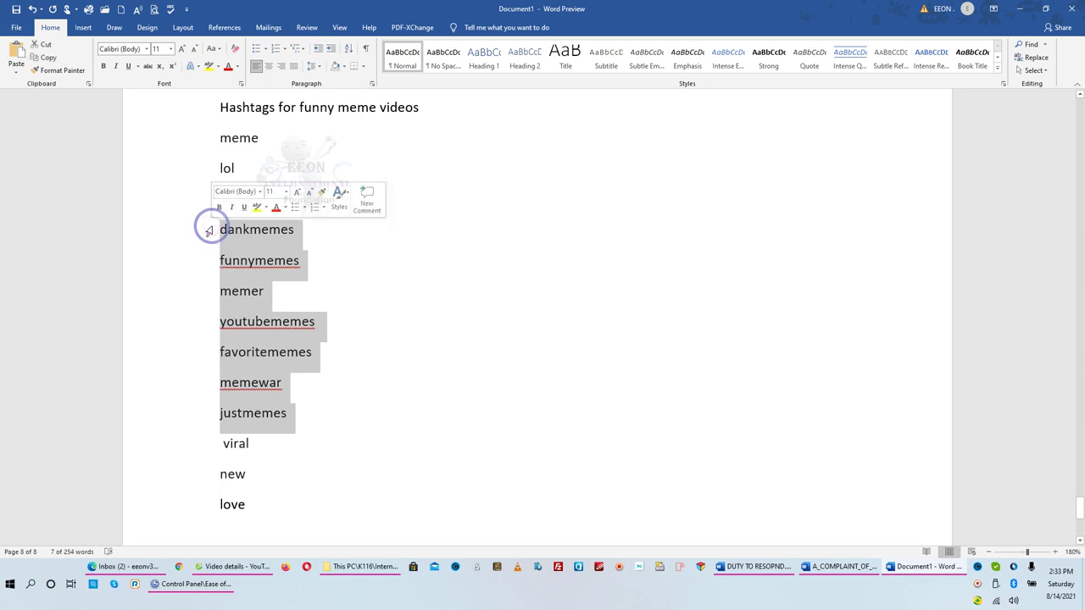
key("Delete")
Delete the heading "Hashtags for funny meme videos", the entry "meme" and the blank space above "lol"
scroll(310, 186, "up", 2)
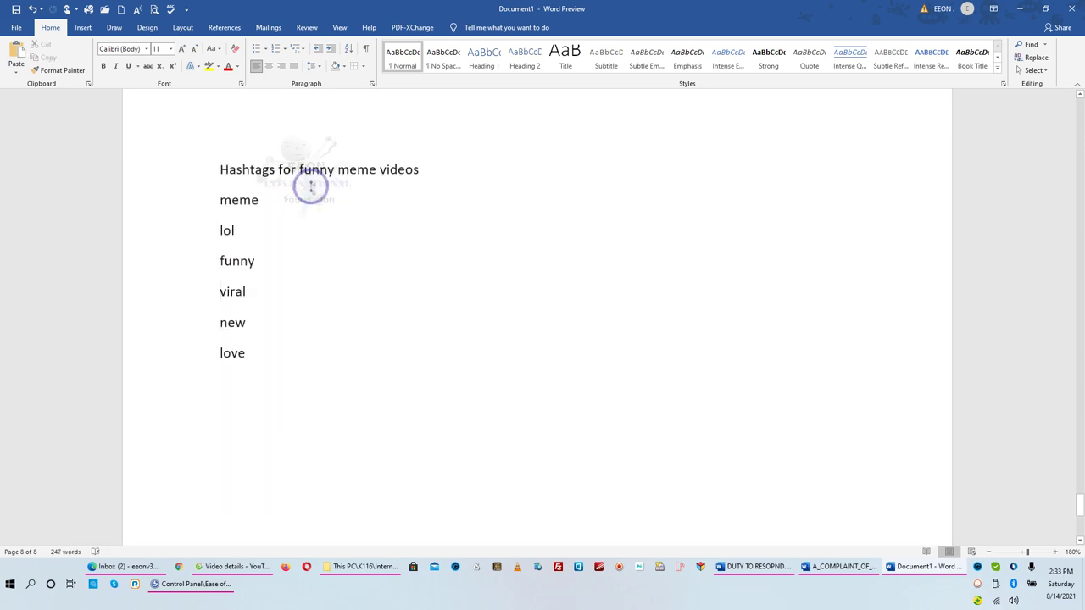
left_click_drag(280, 215, 228, 120)
key("Delete")
key("BackSpace")
Delete the whole music hashtag section, from its "Trending youtube hashtags for music" heading through "musical"
scroll(229, 117, "up", 5)
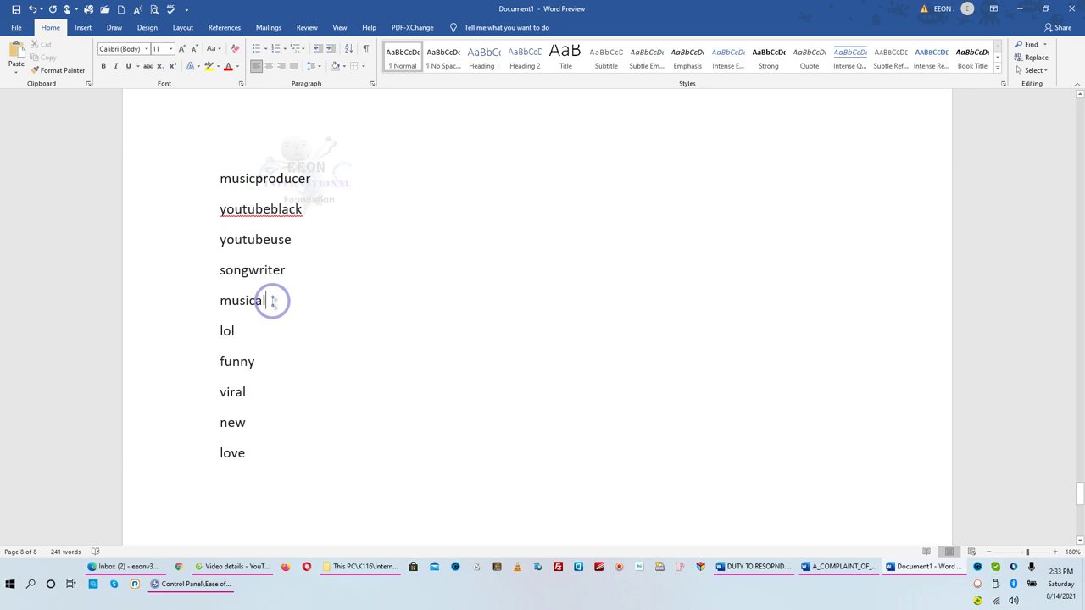
left_click_drag(272, 300, 196, 166)
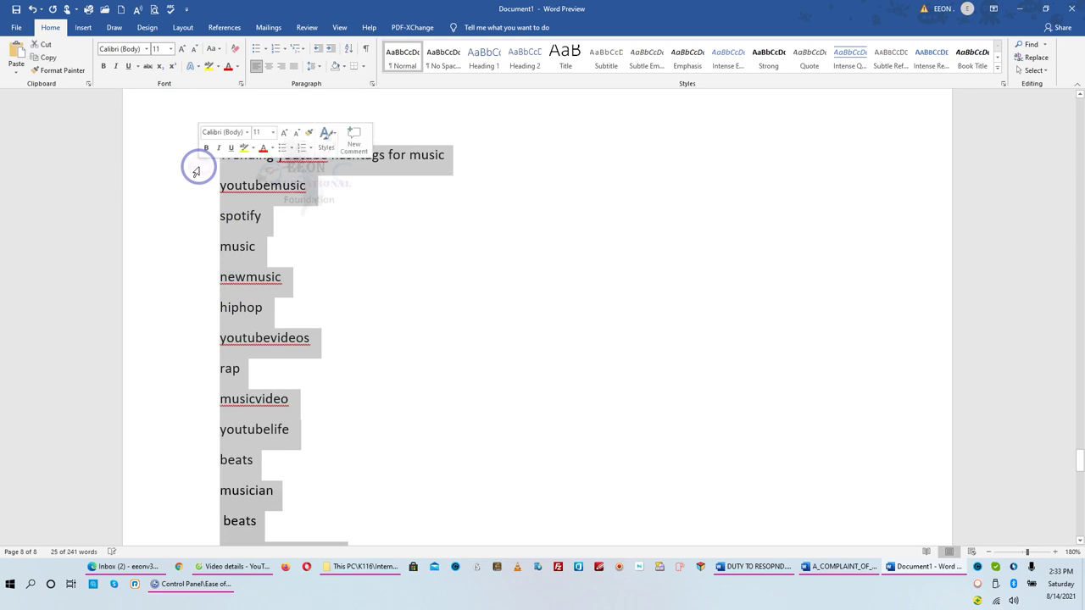
key("Delete")
Delete everything from the heading "Popular youtube hashtags" through "artstudio", including the blank lines between "lifestylevlog" and "lol"
scroll(196, 172, "up", 3)
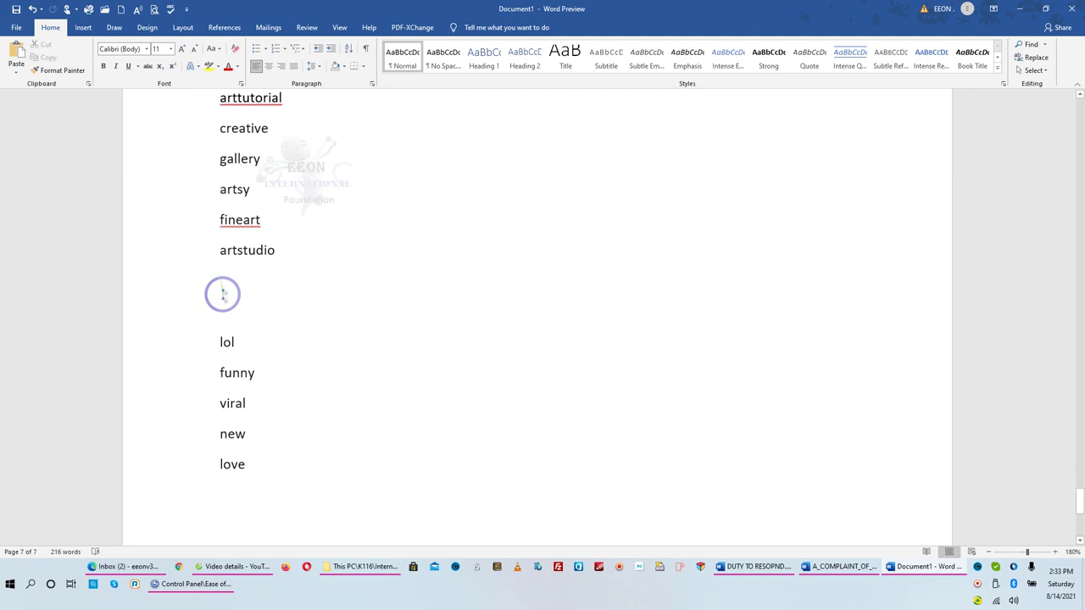
left_click_drag(222, 294, 188, 184)
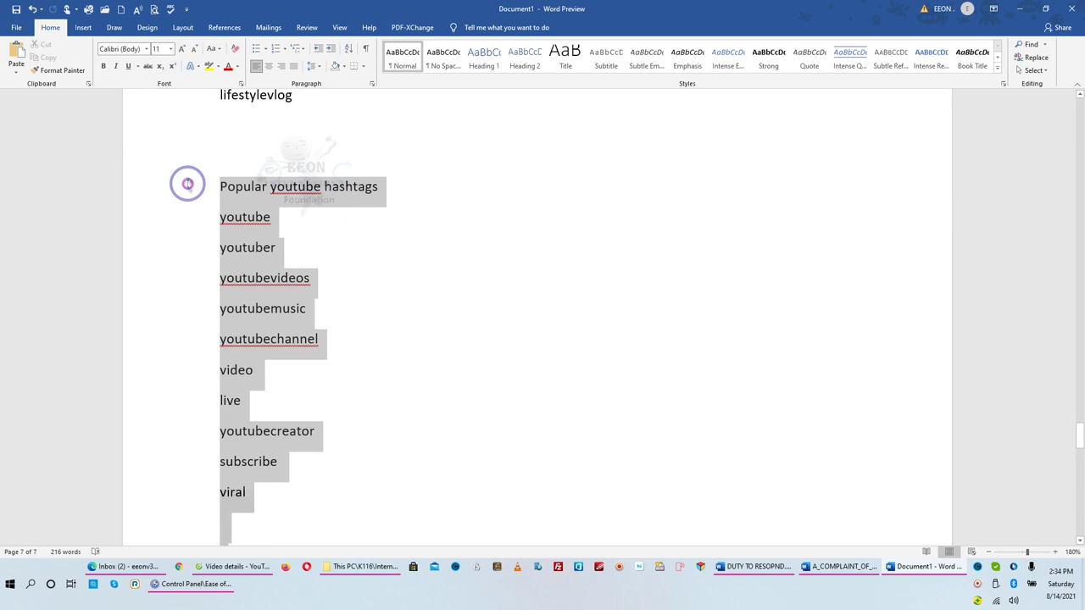
left_click_drag(187, 184, 187, 184)
key("Delete")
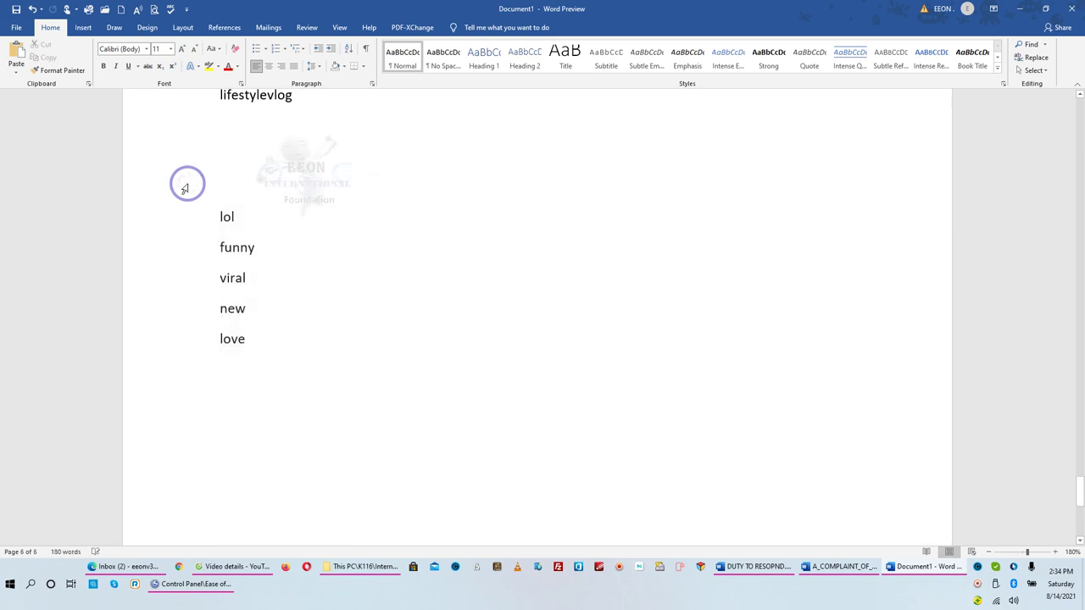
key("BackSpace")
key("BackSpace")
key("BackSpace")
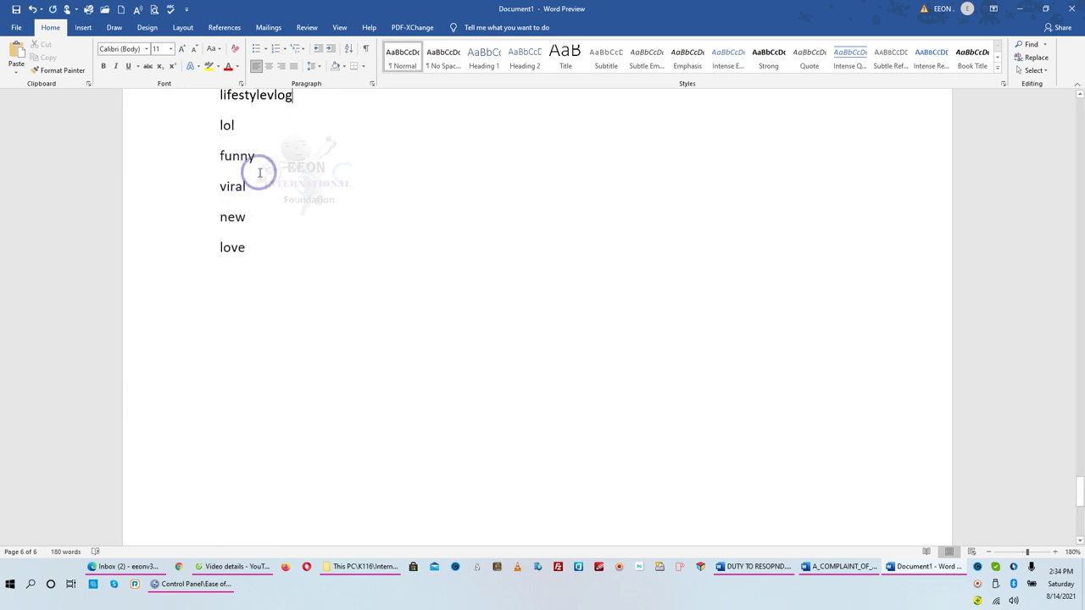
Delete the lifestyle section that ends with "lifestylevlog" and the blank line between "nevergiveup" and "lol"
left_click_drag(298, 100, 289, 227)
key("Delete")
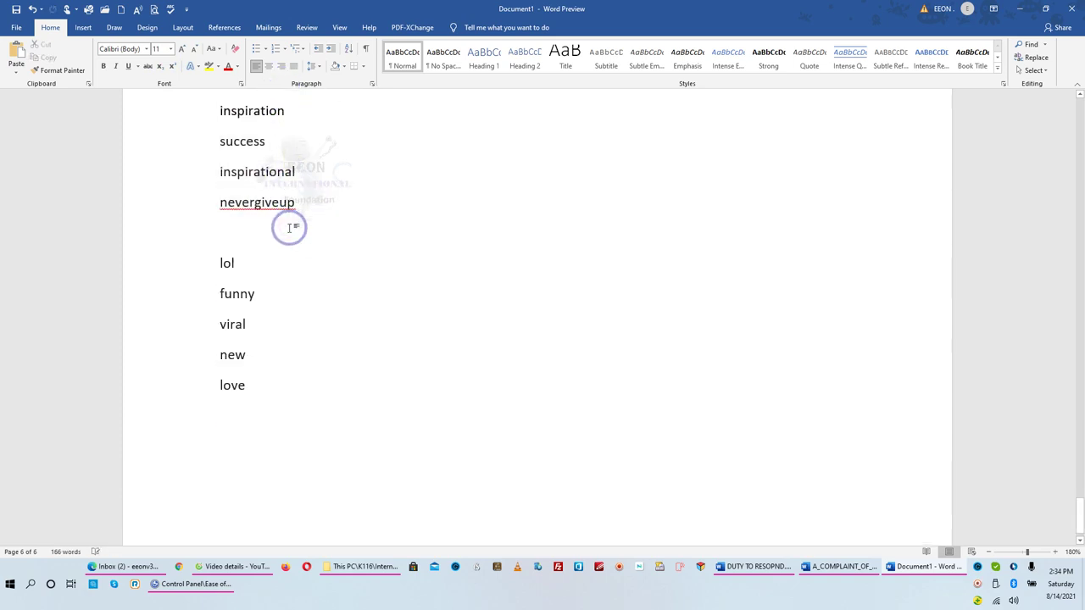
key("BackSpace")
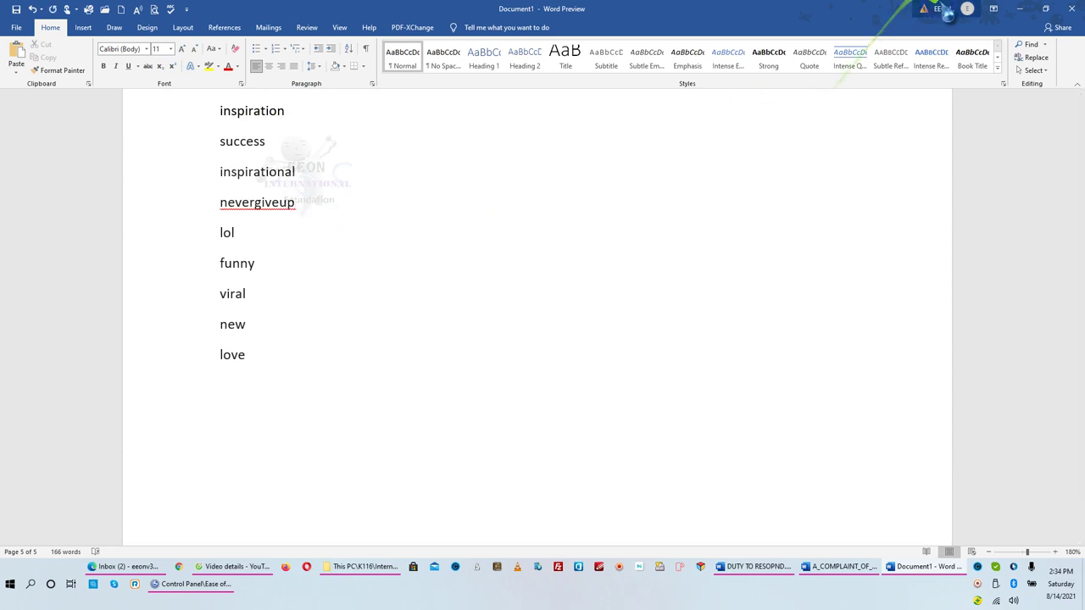
Switch to the Trending Us hashtags page in the browser and return to the Google results for "youtube common tags?"
left_click(1020, 9)
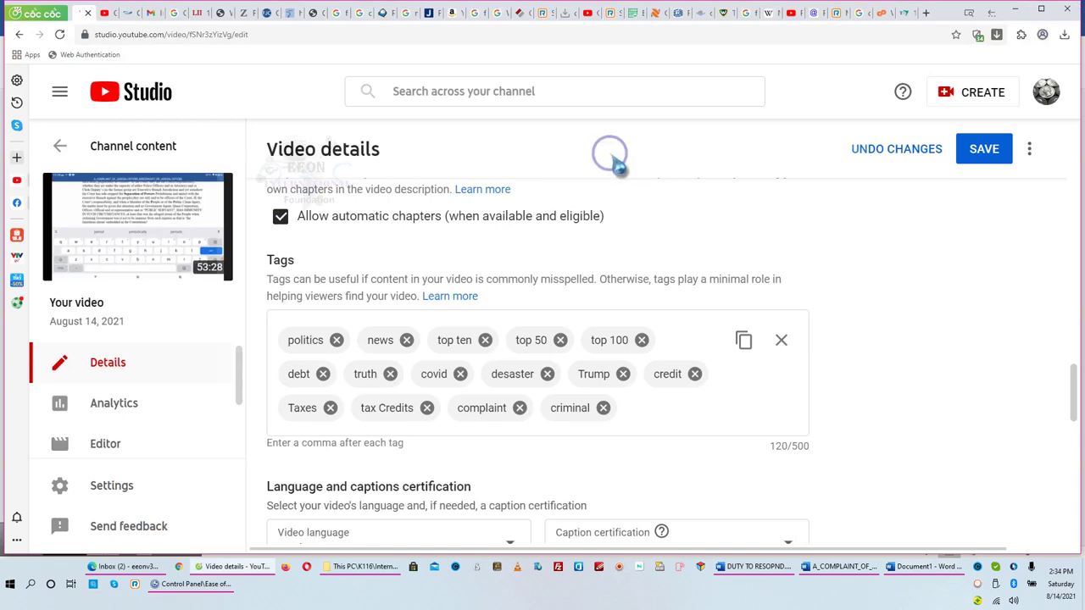
left_click(906, 17)
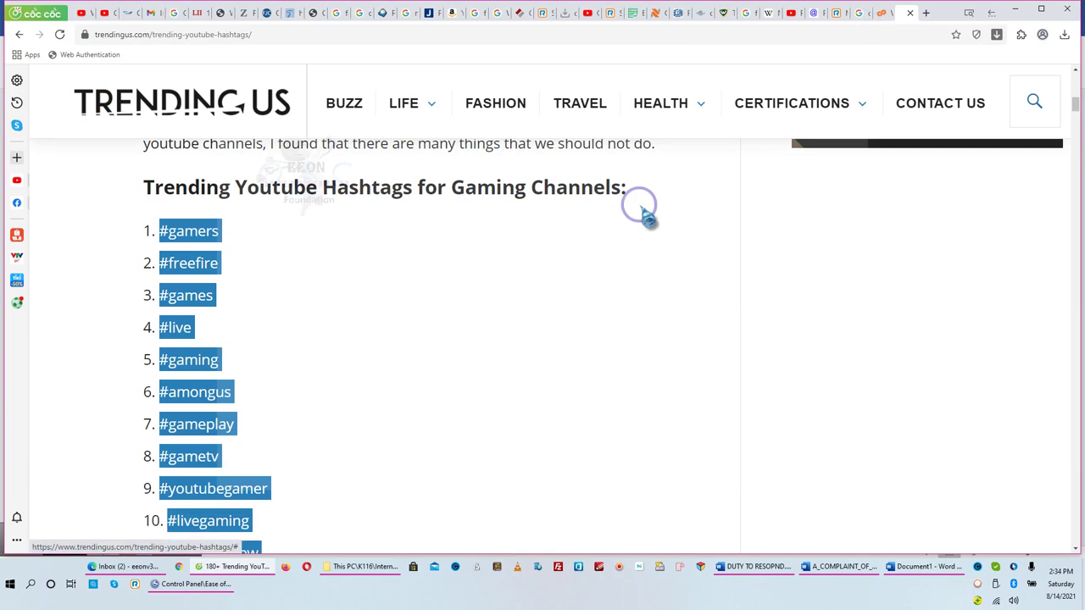
scroll(644, 212, "down", 4)
scroll(640, 203, "down", 3)
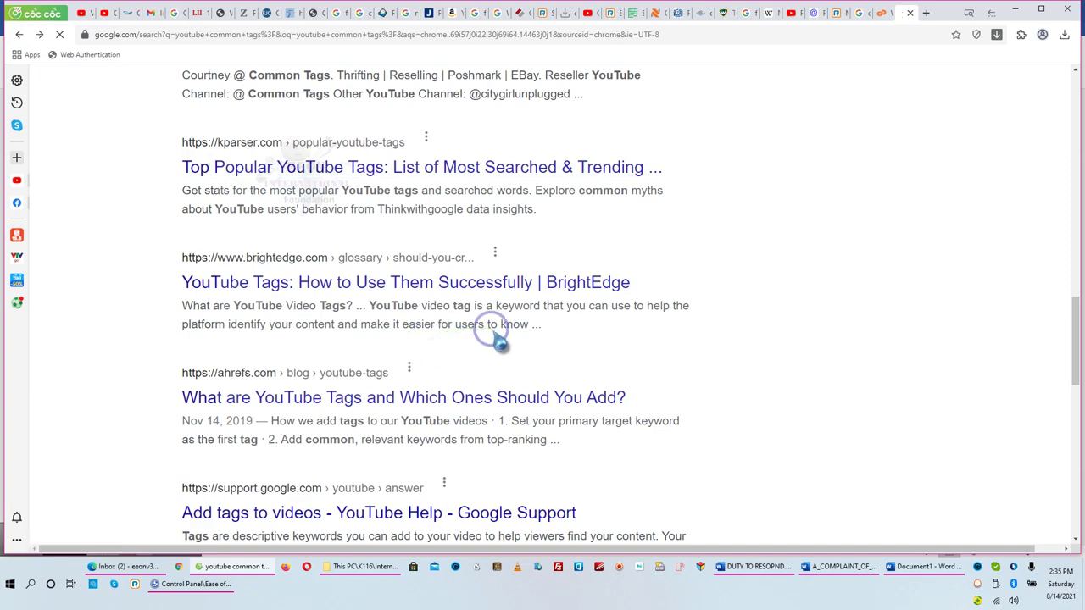
Look through the first page of Google results for "youtube common tags?", including the related searches, for a page listing common tags
scroll(496, 335, "down", 3)
scroll(492, 332, "down", 2)
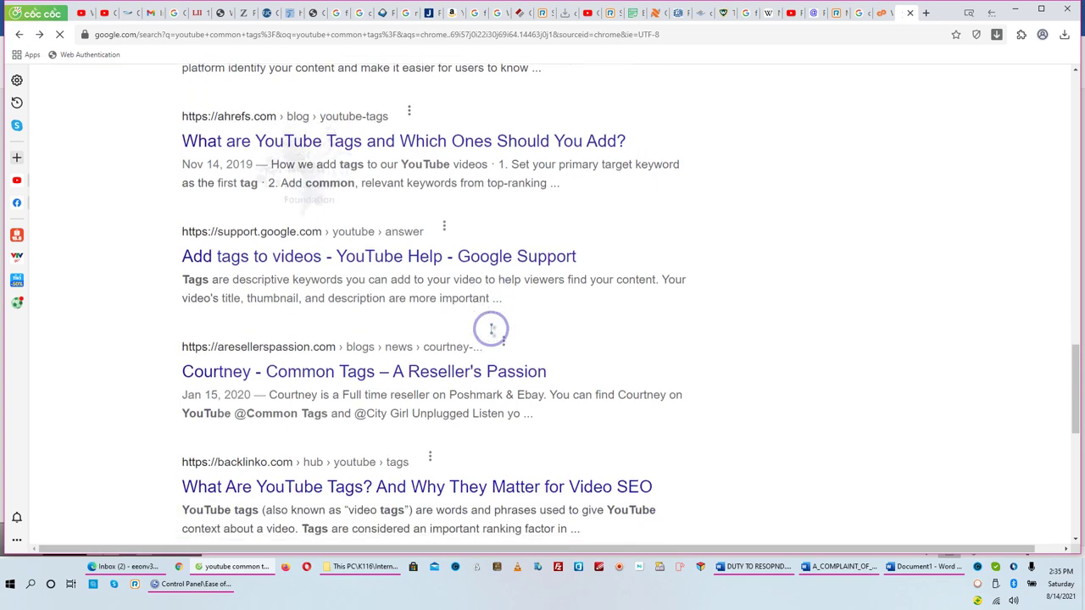
scroll(496, 339, "down", 3)
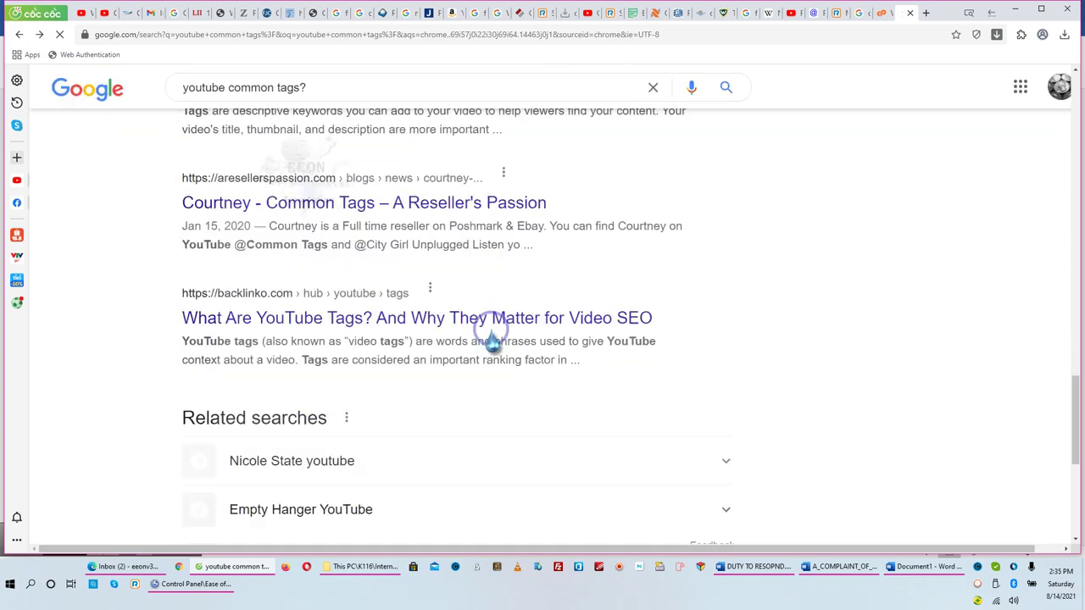
scroll(499, 337, "down", 3)
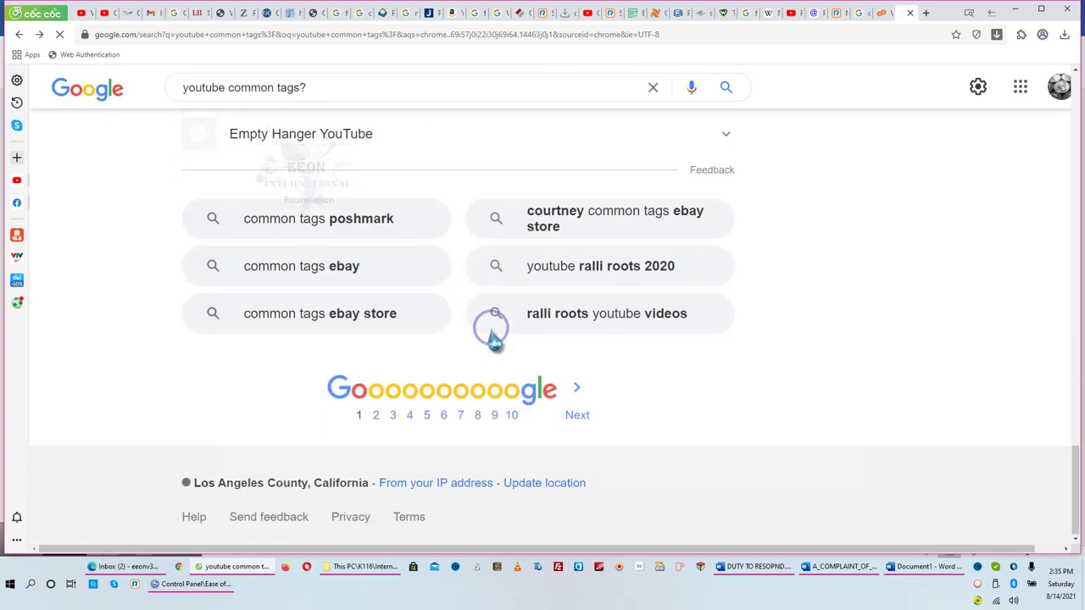
scroll(494, 336, "up", 2)
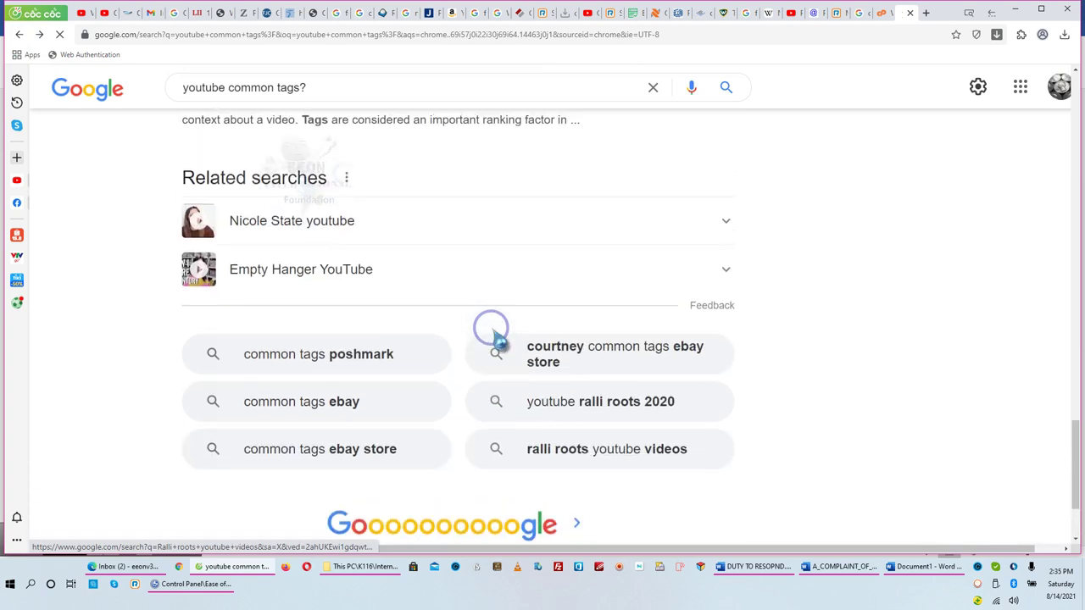
scroll(499, 339, "up", 4)
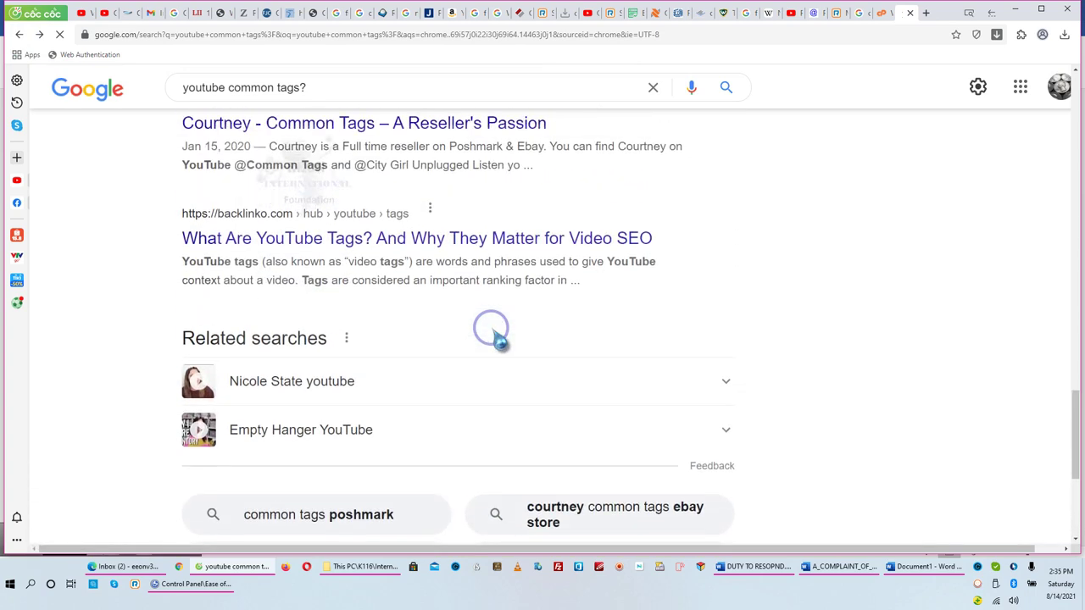
scroll(500, 339, "up", 3)
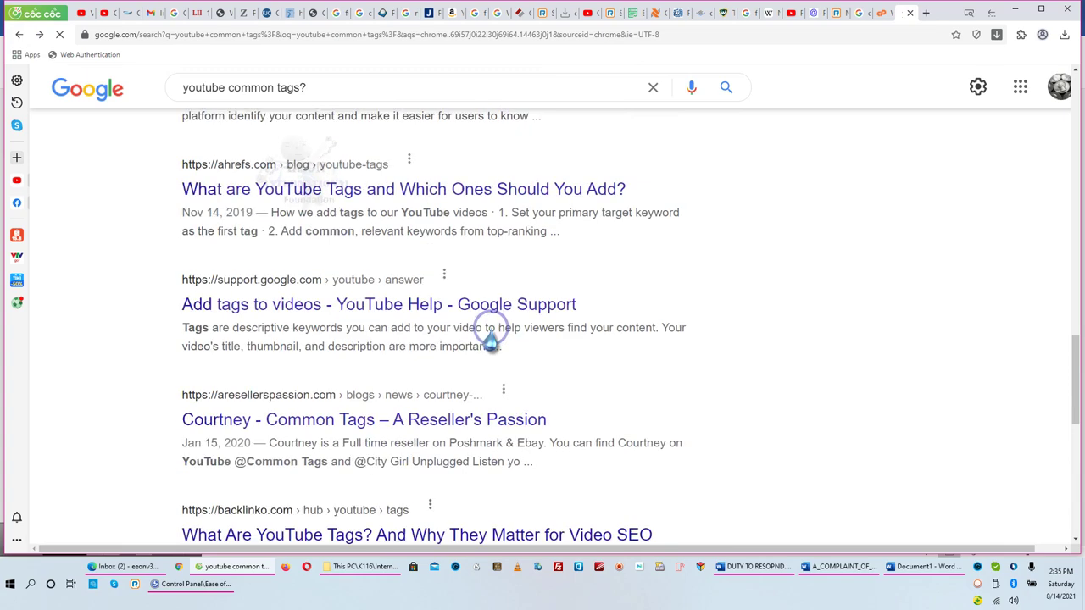
scroll(500, 339, "up", 2)
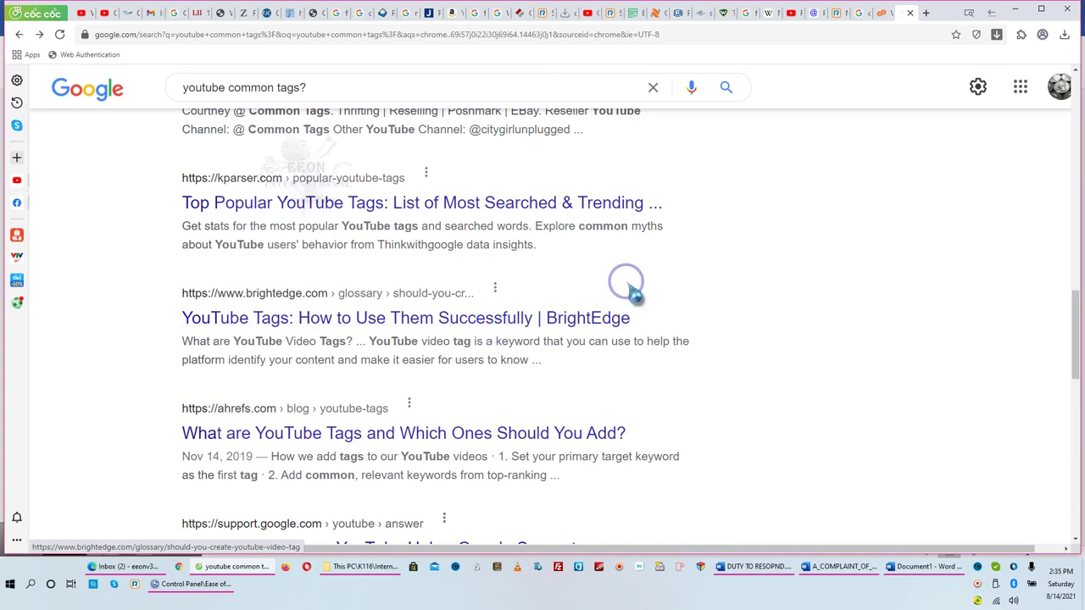
scroll(646, 299, "up", 1)
scroll(646, 299, "up", 2)
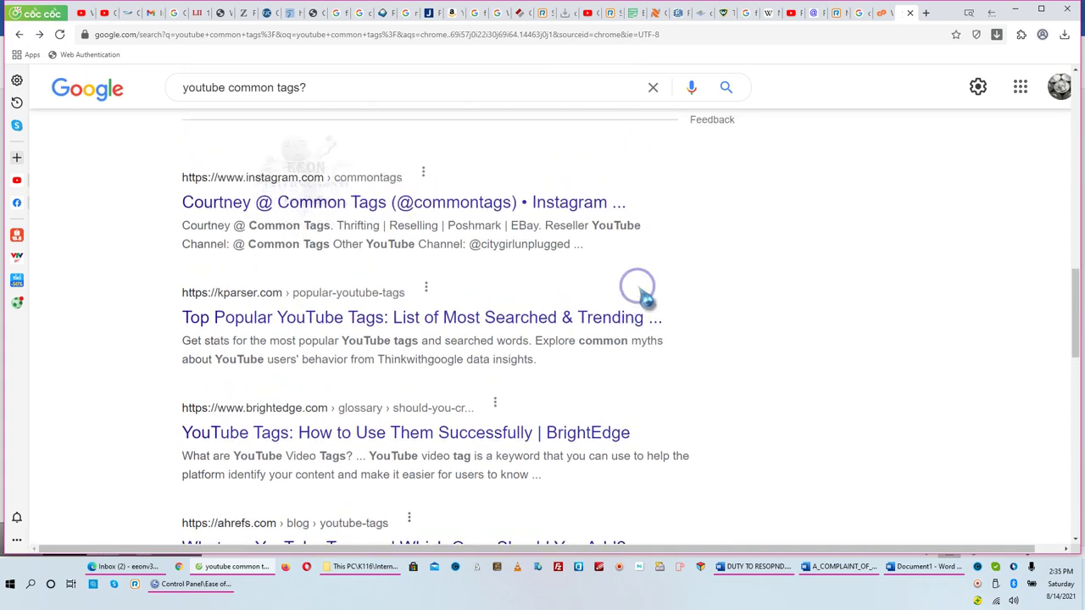
scroll(646, 298, "up", 2)
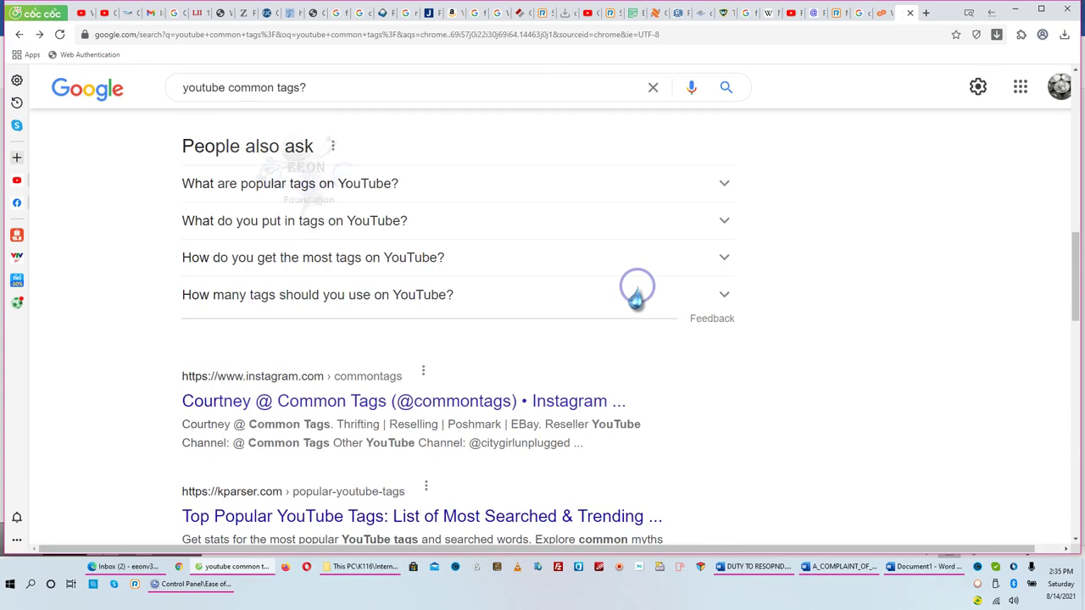
scroll(644, 297, "up", 2)
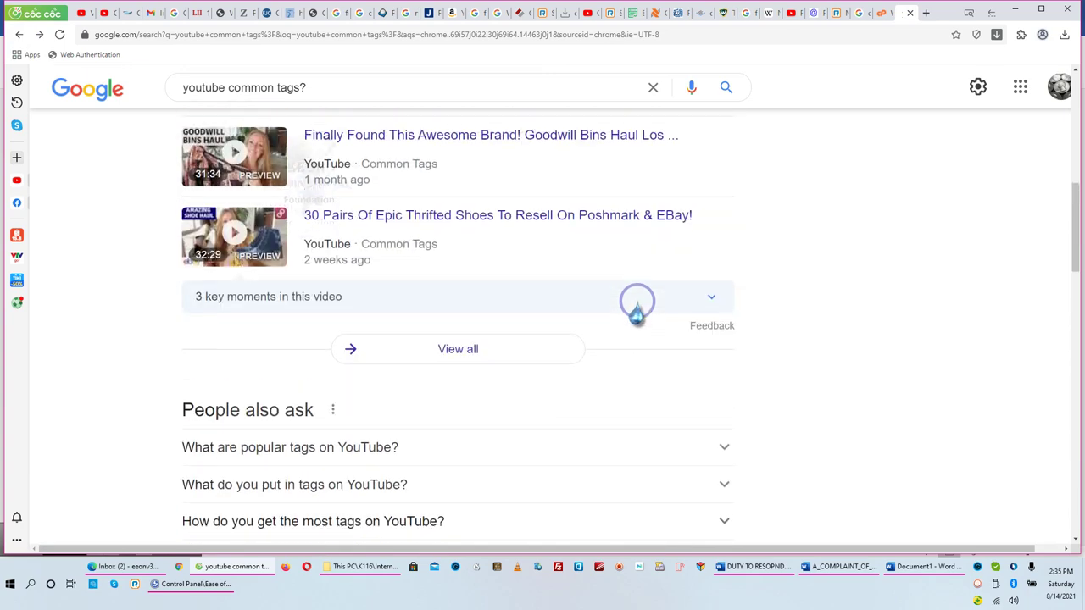
scroll(638, 310, "up", 3)
scroll(637, 310, "up", 3)
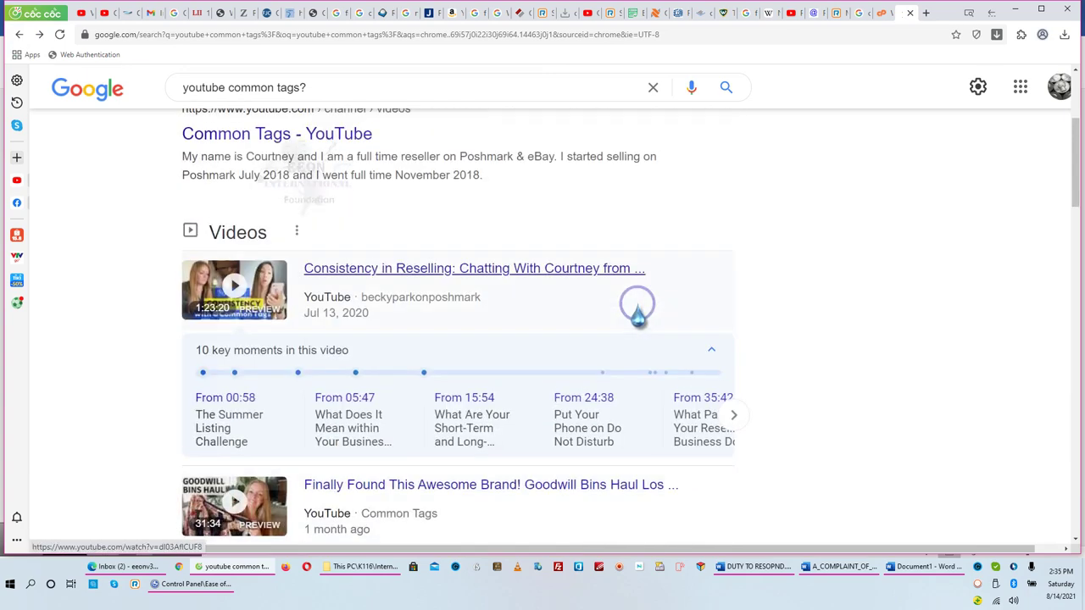
scroll(641, 309, "up", 1)
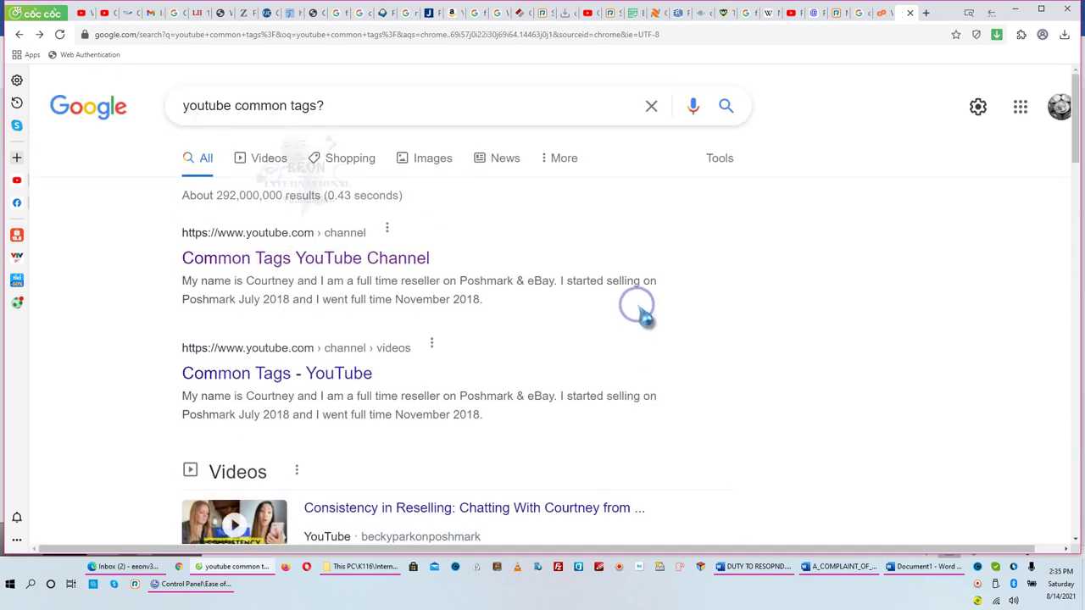
scroll(712, 339, "down", 6)
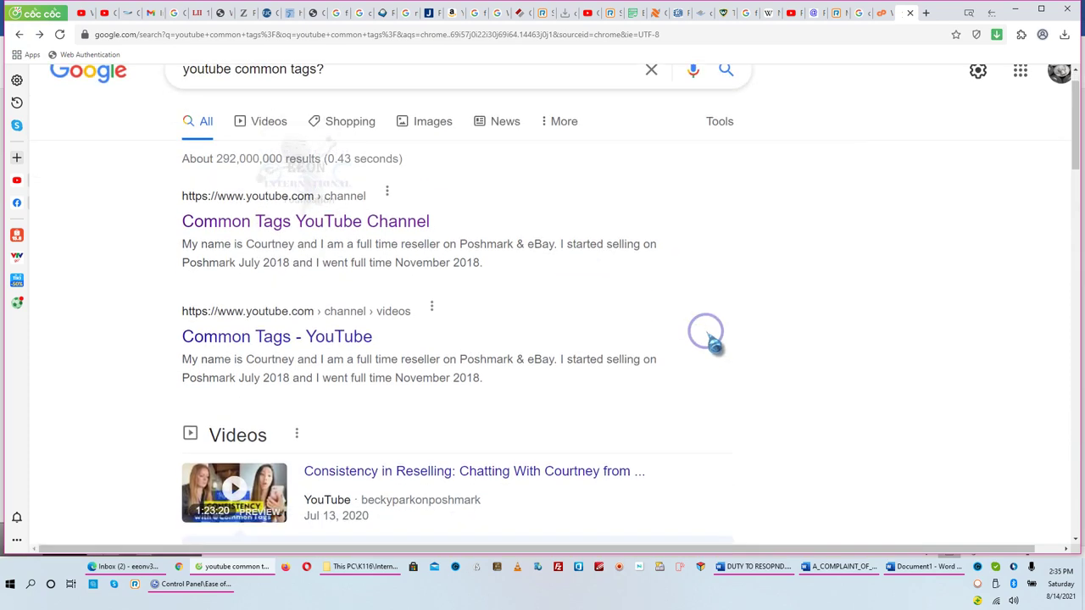
scroll(705, 326, "down", 6)
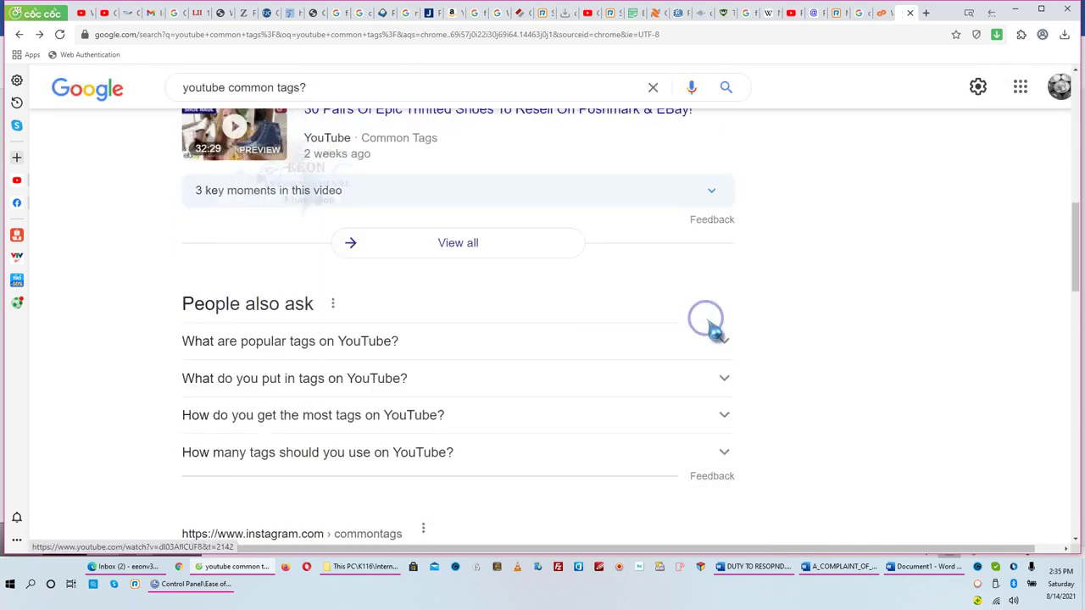
scroll(708, 327, "down", 4)
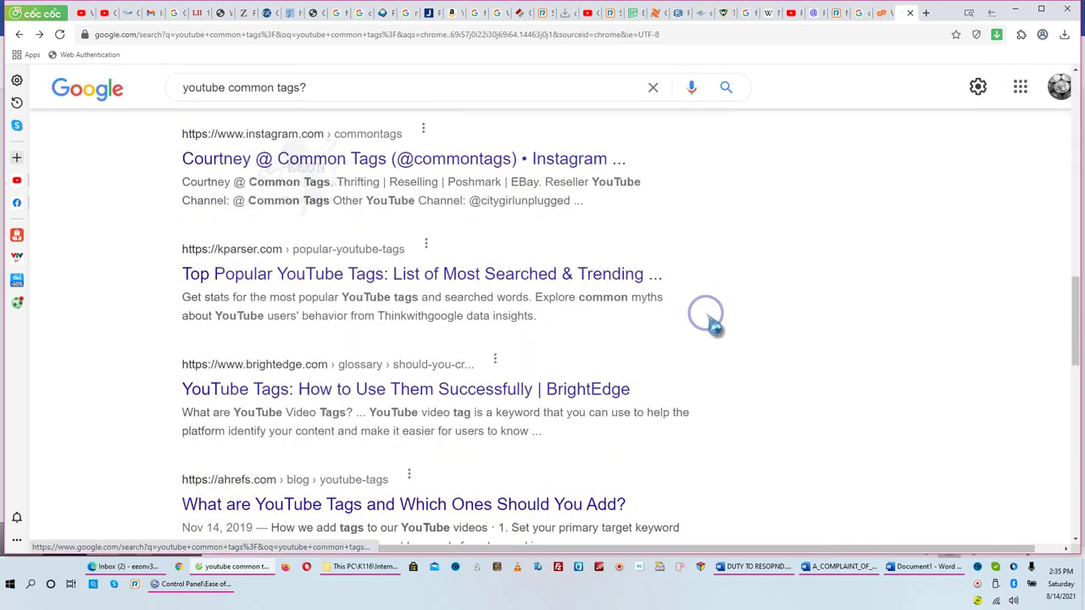
scroll(707, 322, "down", 1)
scroll(708, 331, "up", 3)
scroll(712, 334, "down", 6)
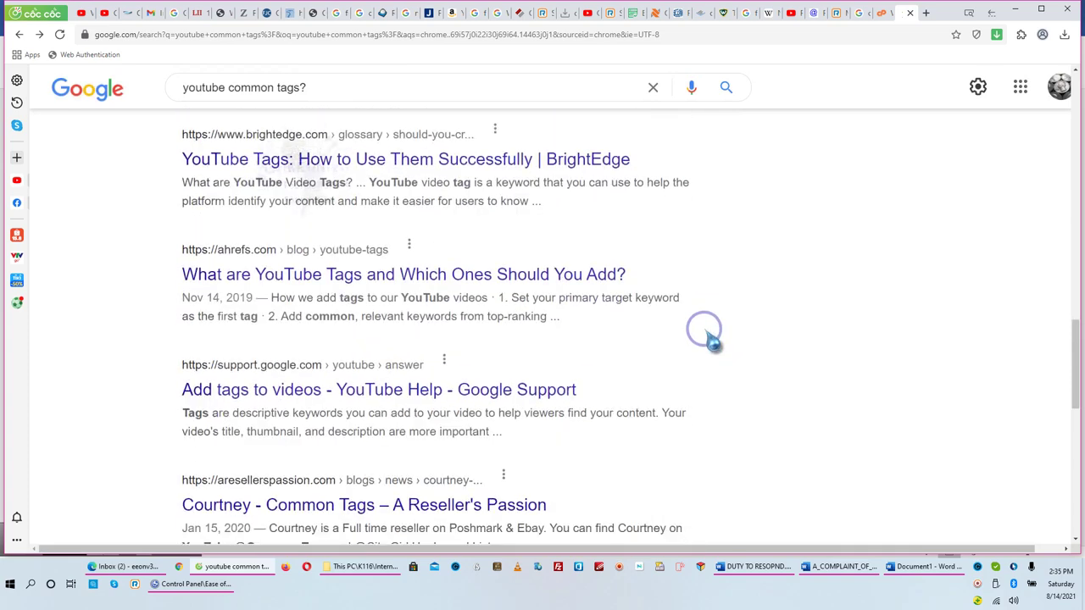
Go to page 2 of the Google results and open the republicworld.com article on hashtags for YouTube channels
scroll(712, 313, "down", 3)
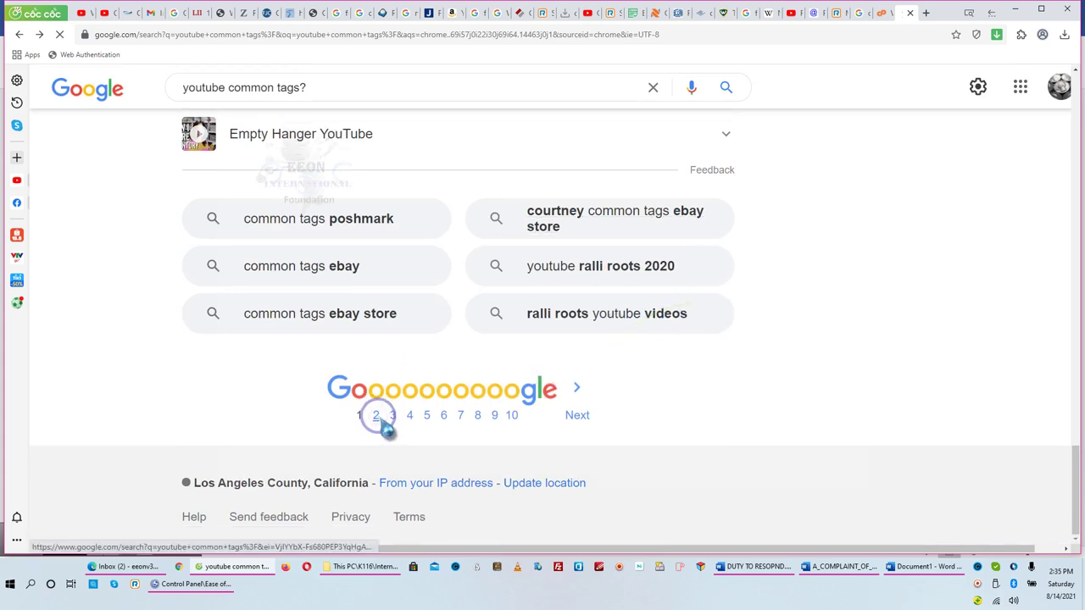
left_click(376, 415)
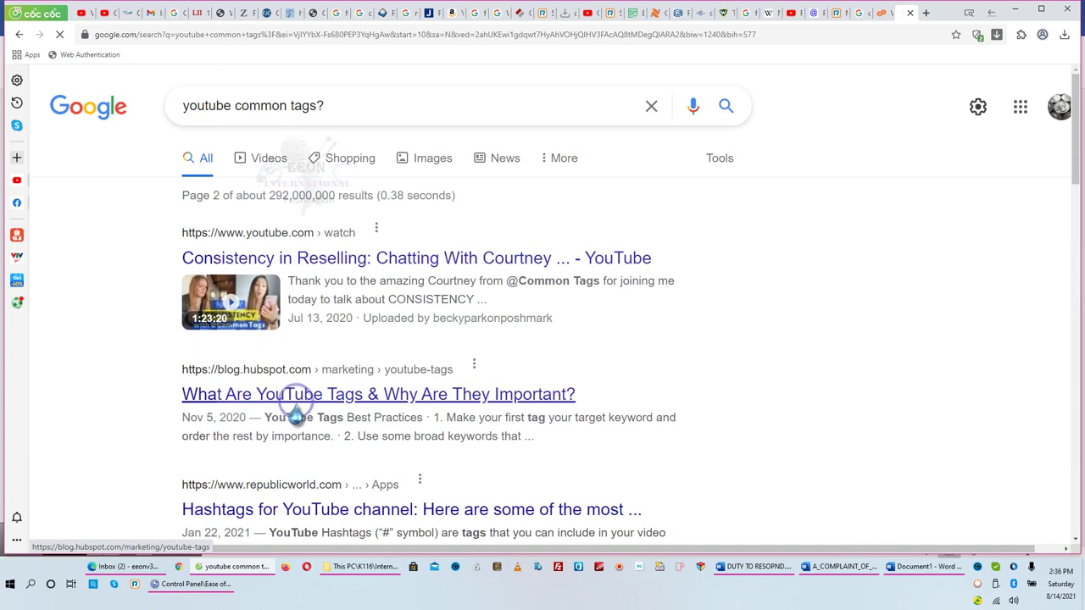
scroll(298, 413, "down", 2)
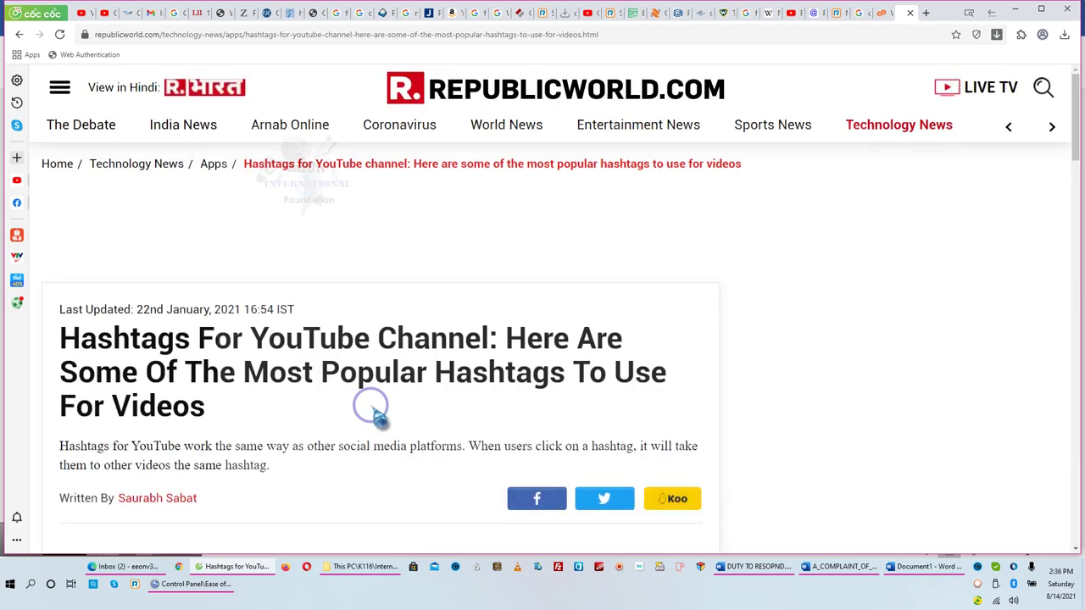
Read through the Republic World article, examining its popular, most-liked and top 10 YouTube hashtag lists
scroll(370, 407, "down", 2)
scroll(373, 407, "down", 3)
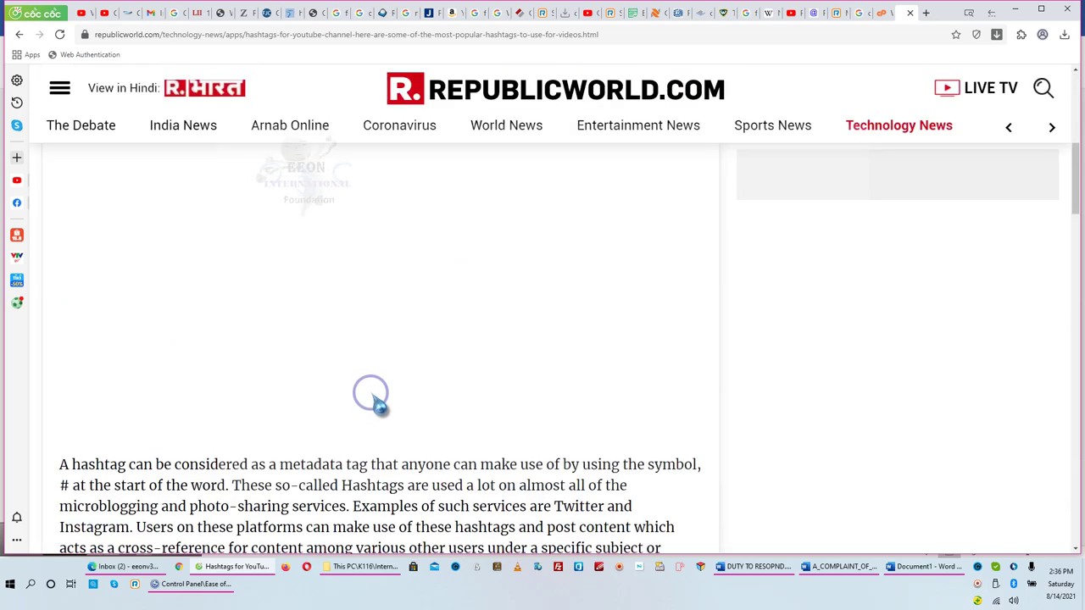
scroll(373, 388, "down", 3)
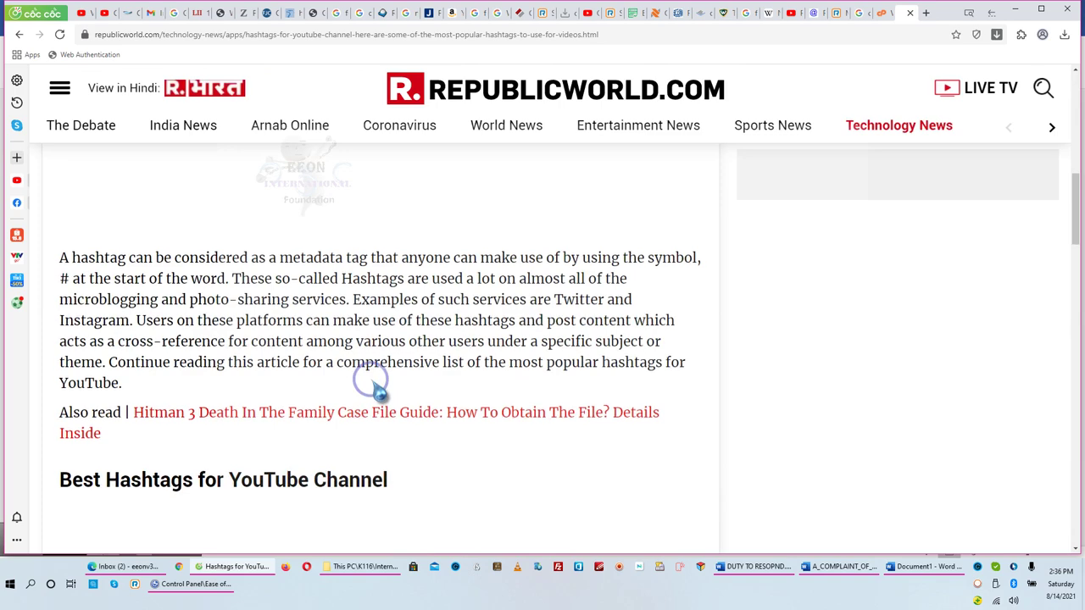
scroll(373, 383, "down", 2)
scroll(373, 383, "down", 5)
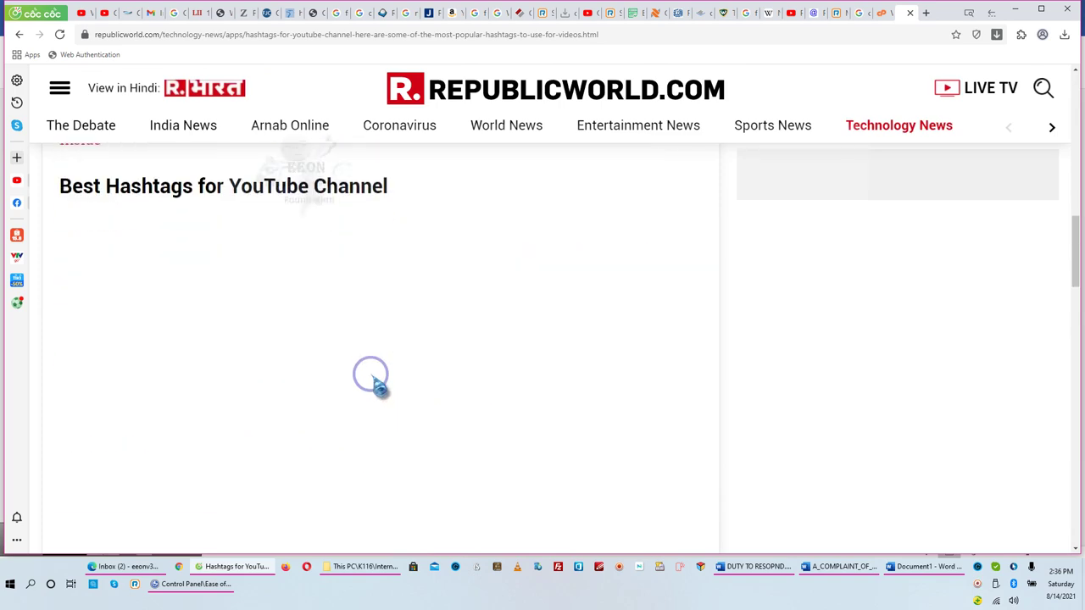
scroll(377, 383, "down", 2)
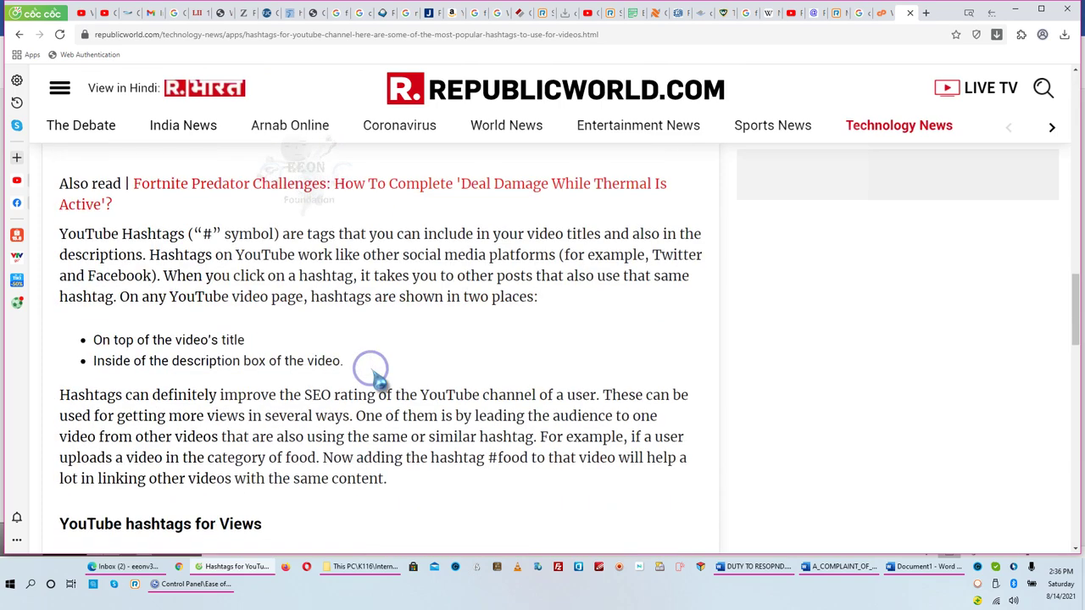
scroll(376, 383, "down", 2)
scroll(376, 383, "up", 2)
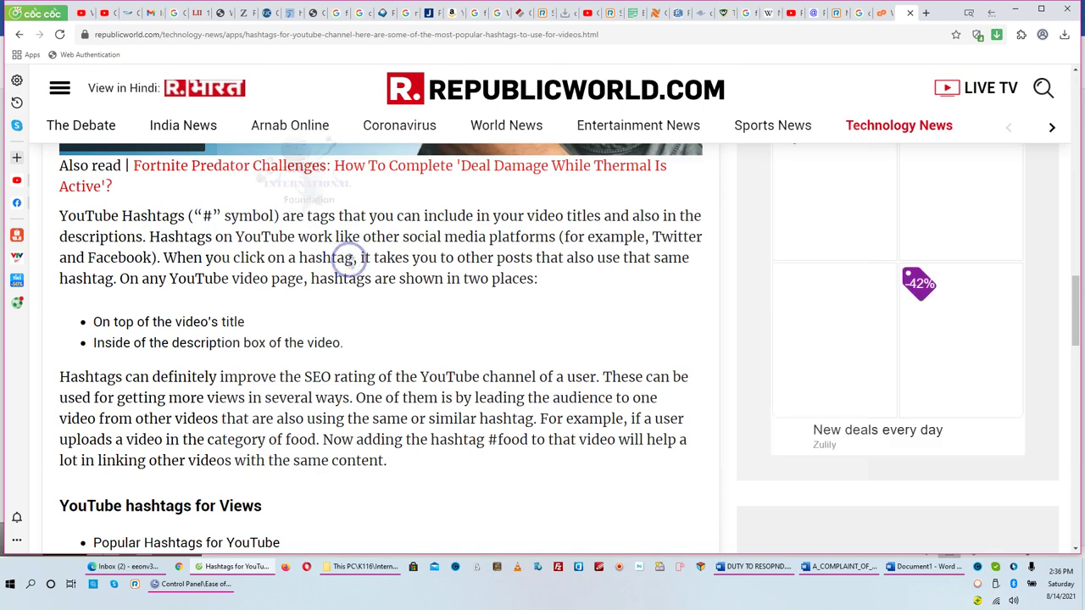
scroll(405, 297, "down", 1)
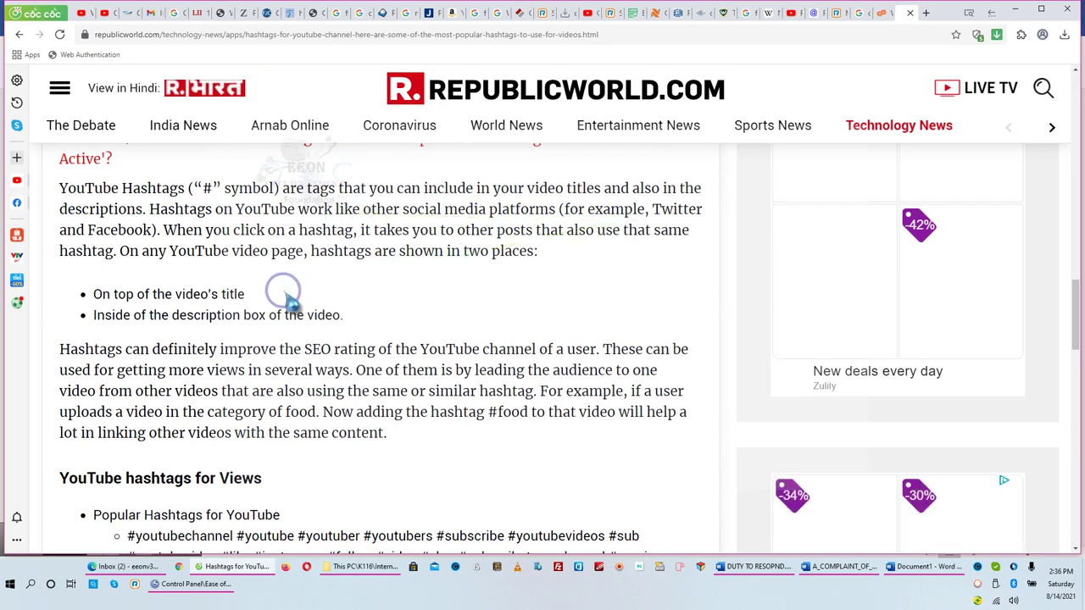
scroll(299, 356, "down", 3)
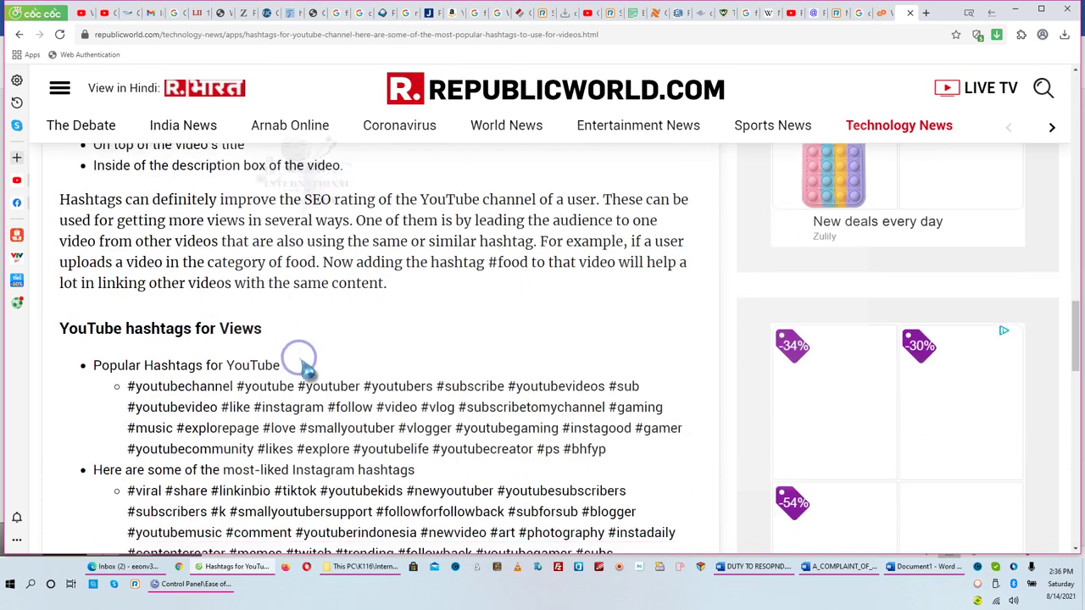
scroll(305, 365, "down", 4)
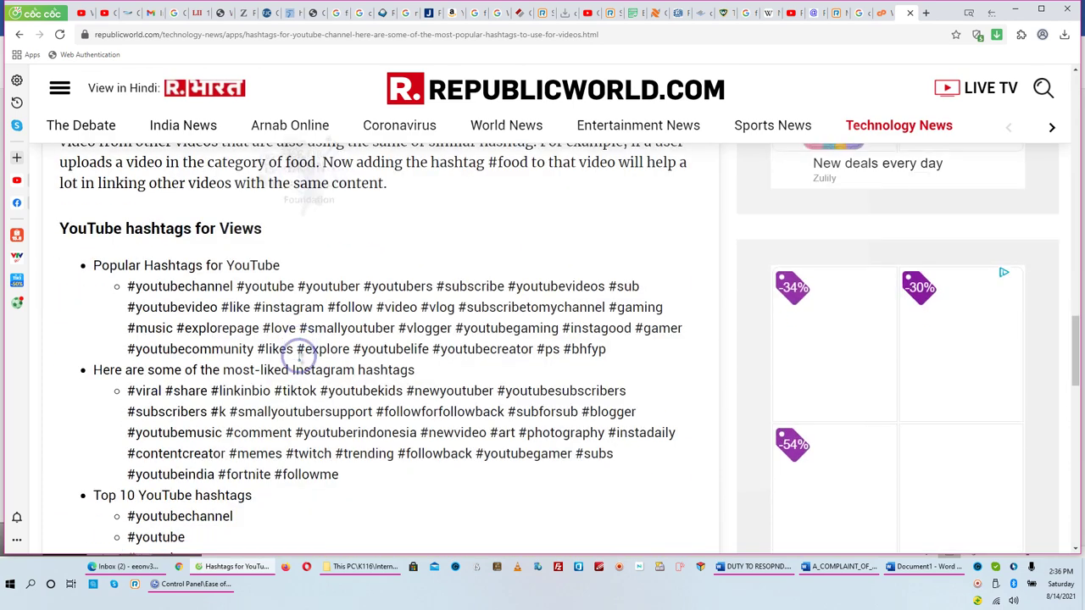
scroll(298, 356, "down", 3)
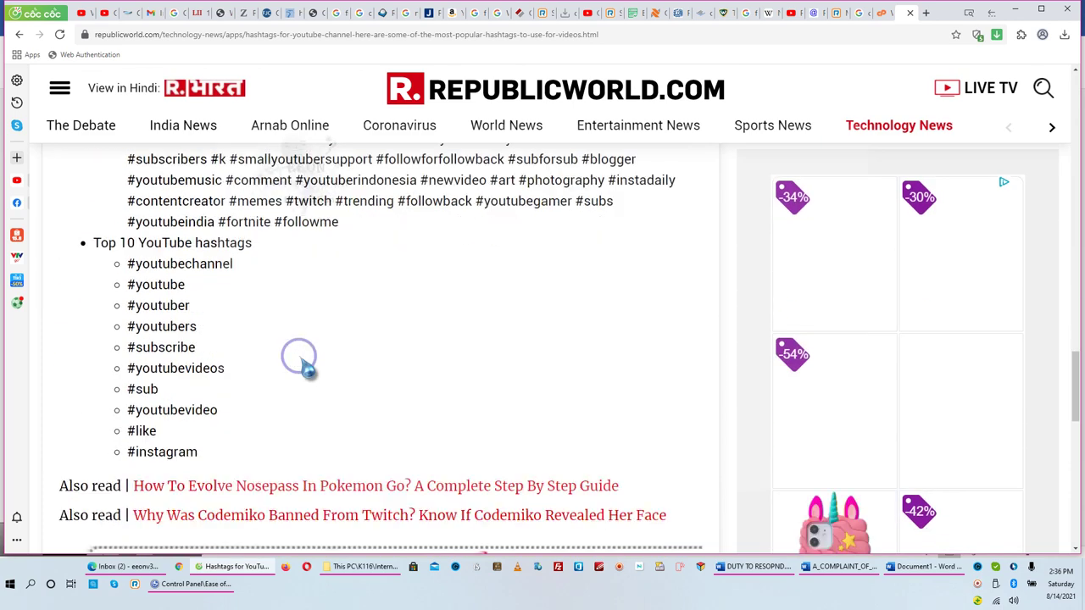
scroll(298, 356, "down", 3)
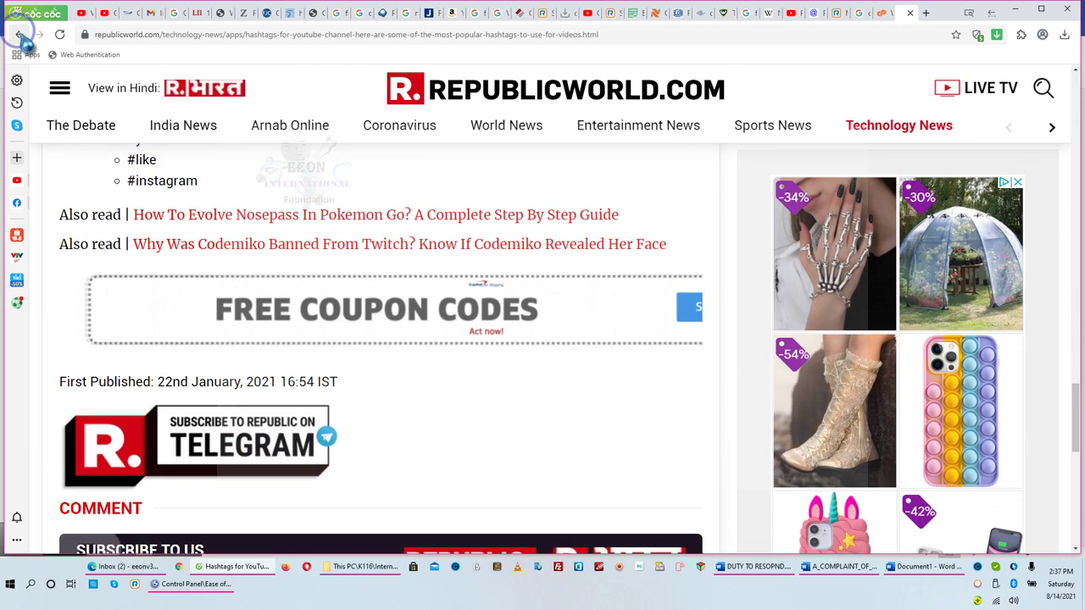
Return to the Google results, open TunePocket's YouTube Tags Generator and generate suggested tags for the video title "tax cedits"
left_click(19, 34)
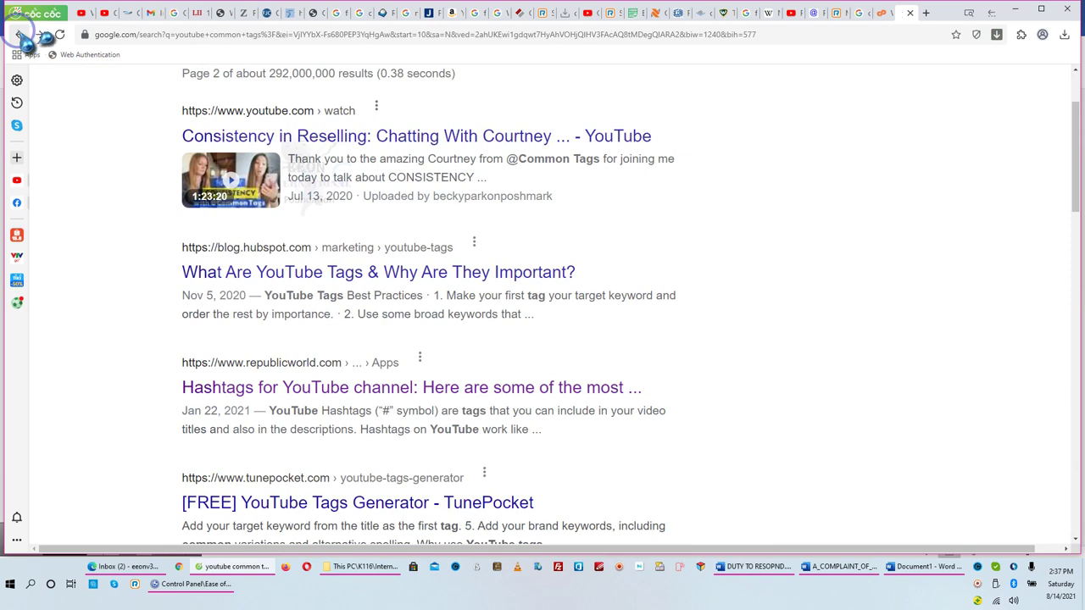
left_click(370, 503)
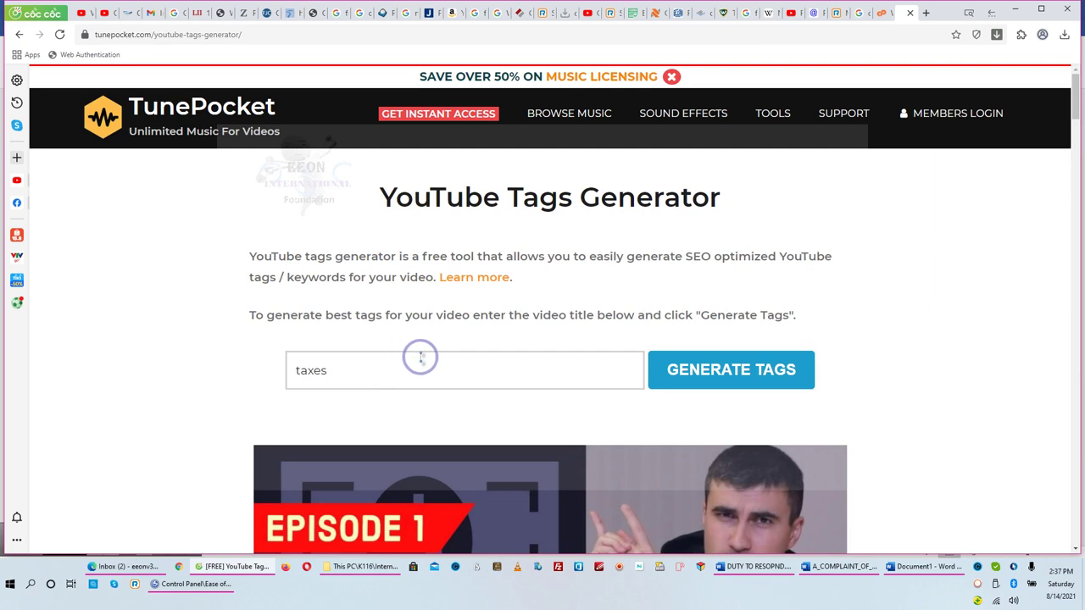
key("BackSpace")
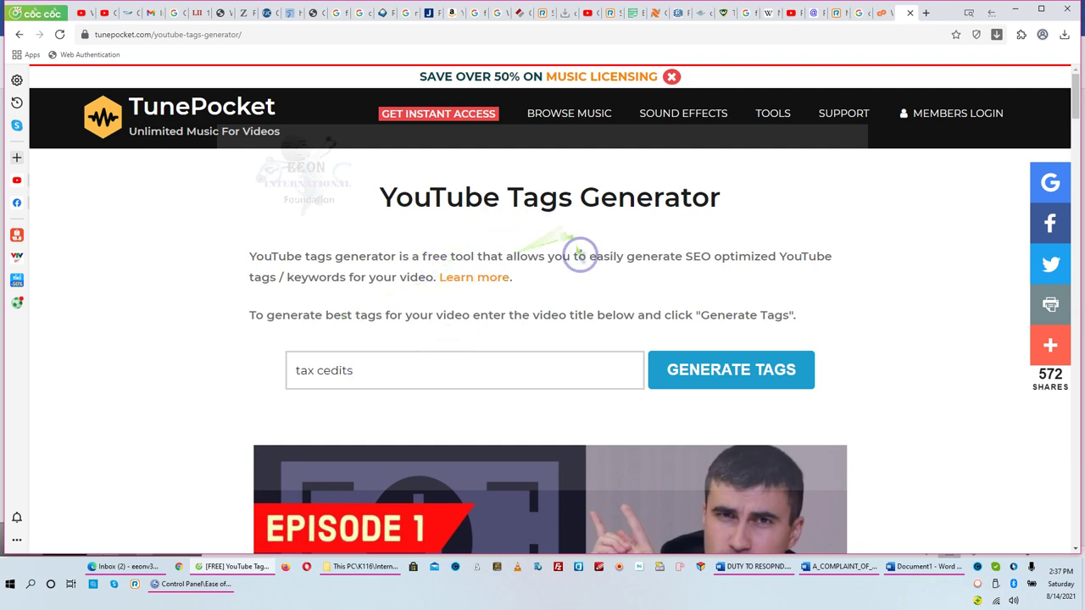
key("Return")
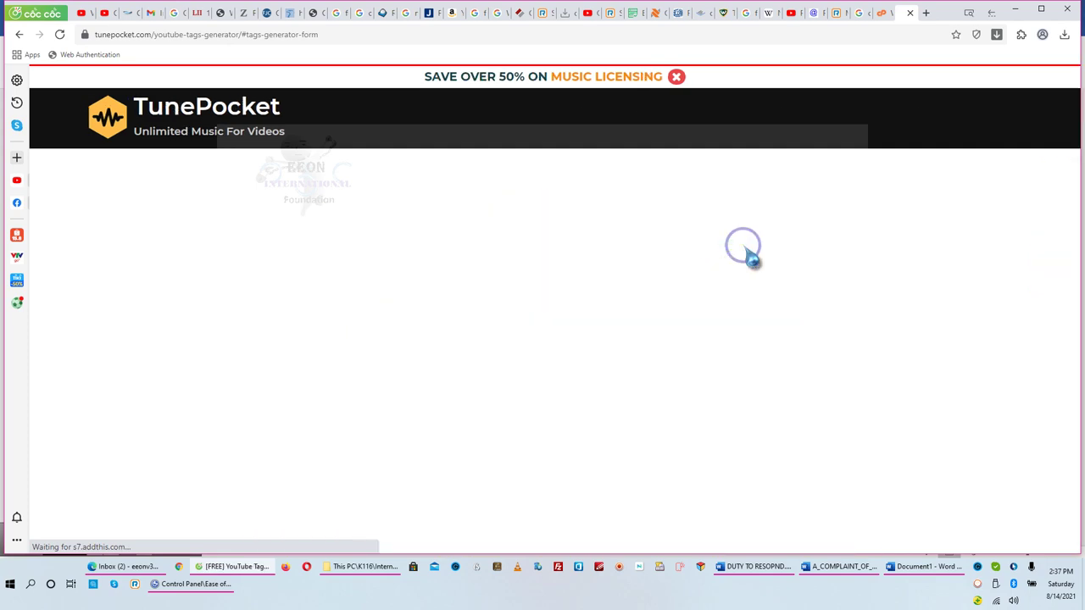
scroll(753, 259, "down", 2)
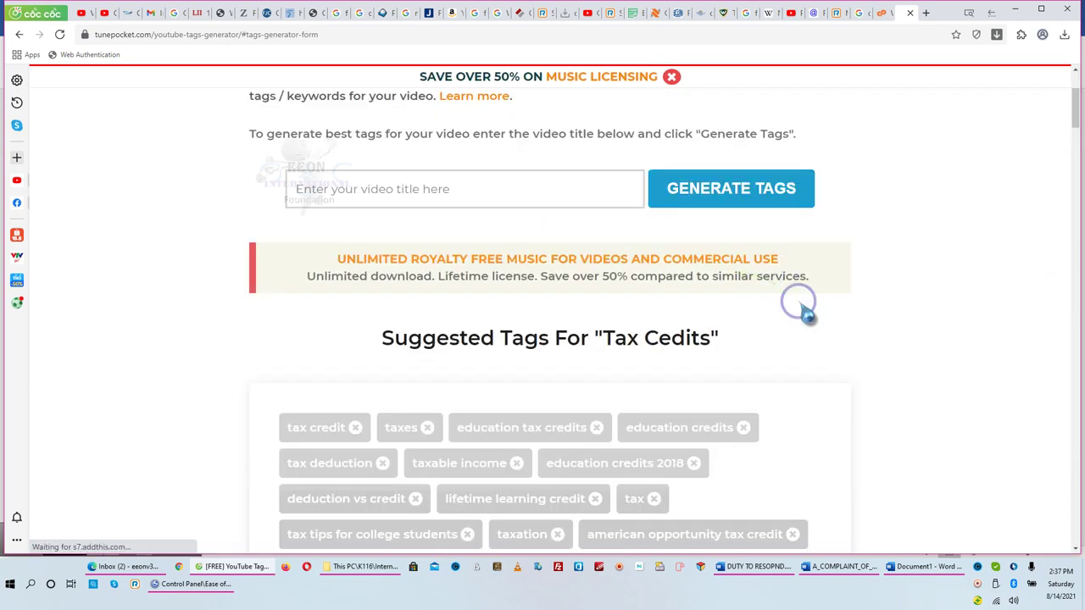
scroll(768, 360, "down", 1)
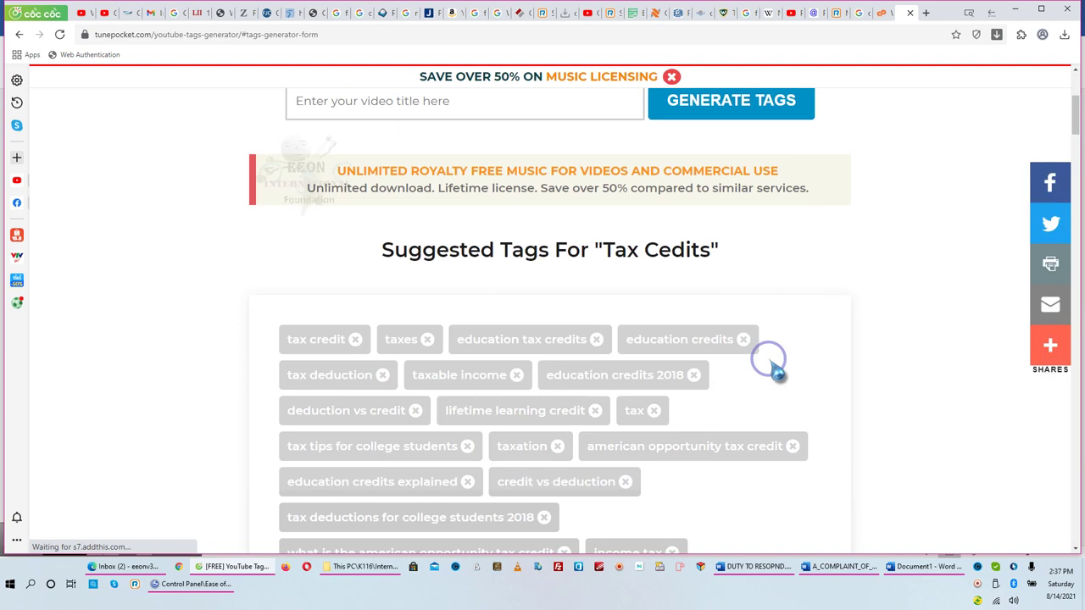
Copy all the suggested tags for "Tax Cedits" to the clipboard and switch to Document1 in Word
scroll(768, 360, "down", 1)
scroll(767, 360, "down", 1)
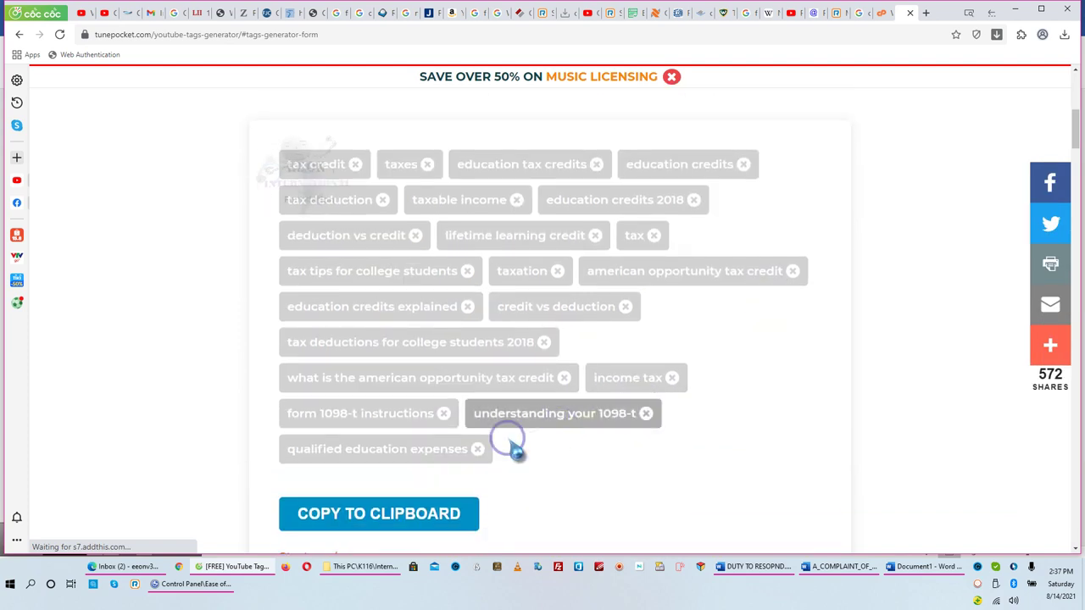
left_click(413, 520)
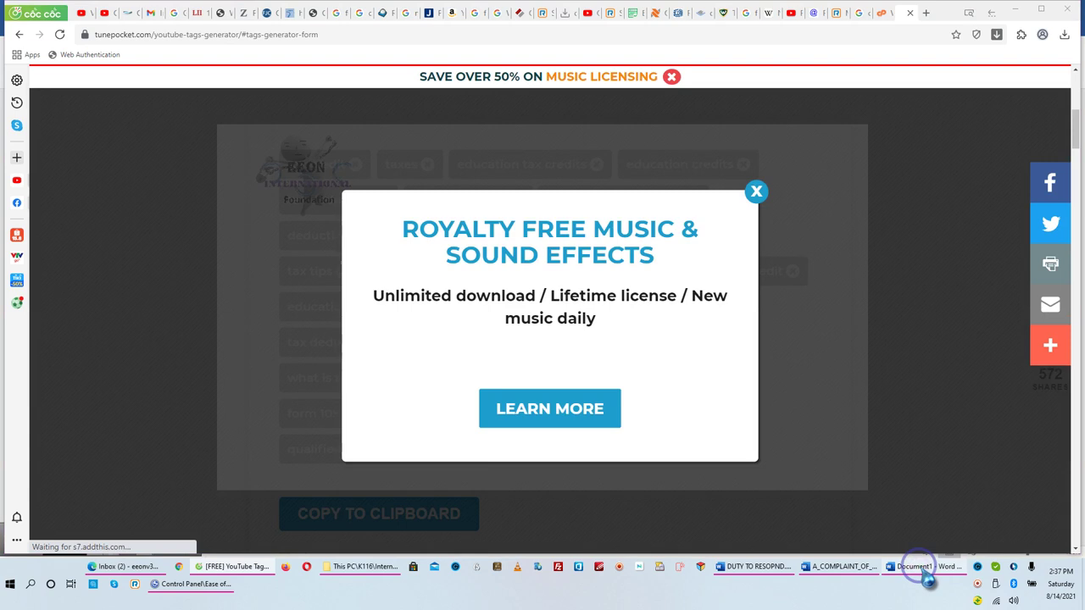
left_click(924, 567)
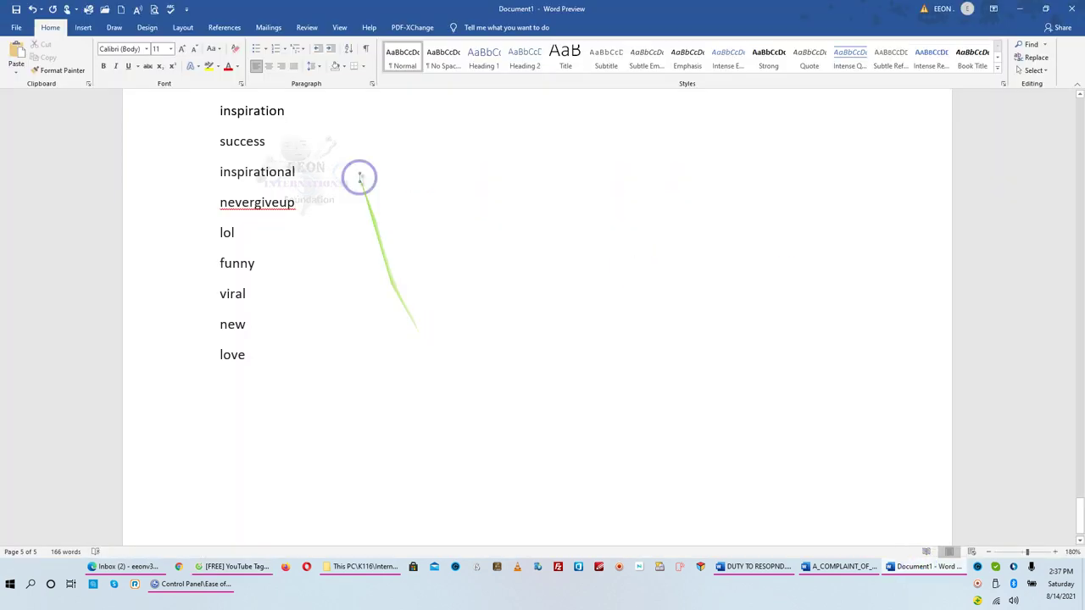
Delete the nevergiveup, inspirational, motivationalspeaker and motivationalvideo lines from the hashtag list
left_click_drag(309, 203, 190, 211)
key("Delete")
key("BackSpace")
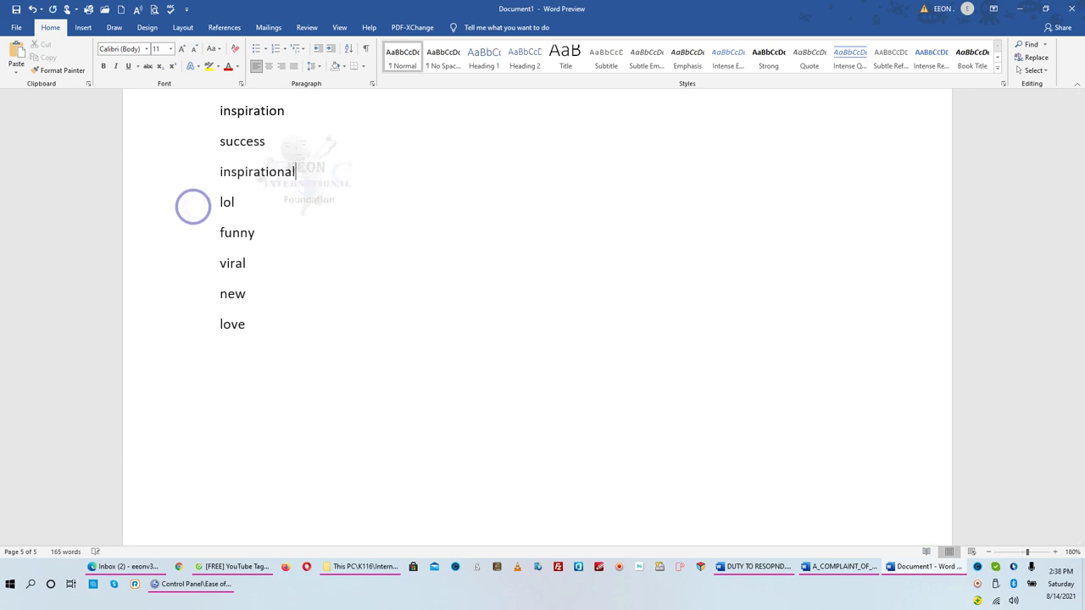
scroll(193, 206, "up", 3)
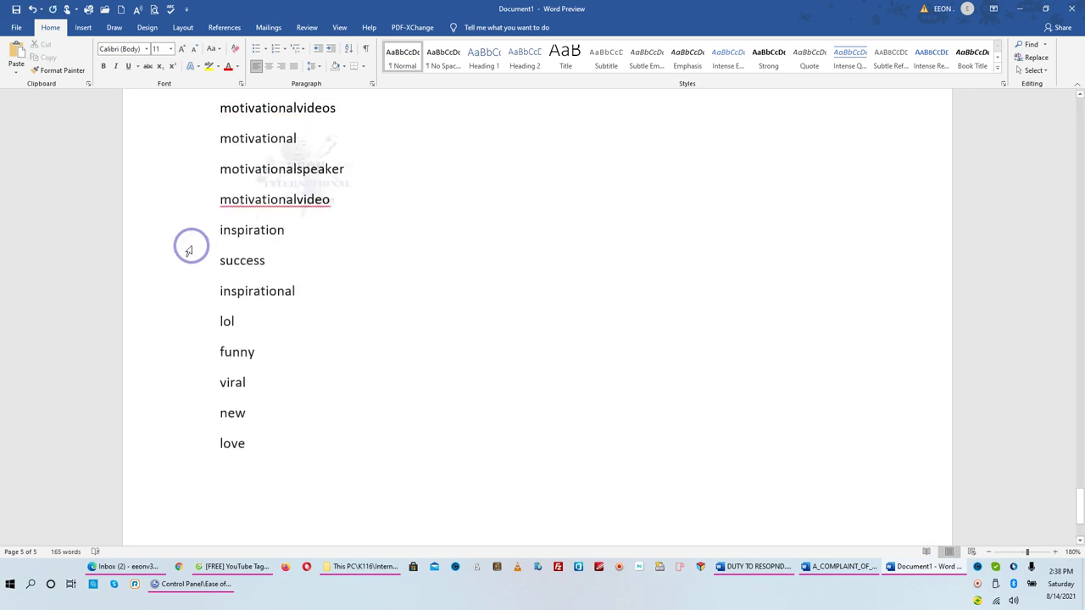
left_click_drag(296, 291, 180, 293)
key("BackSpace")
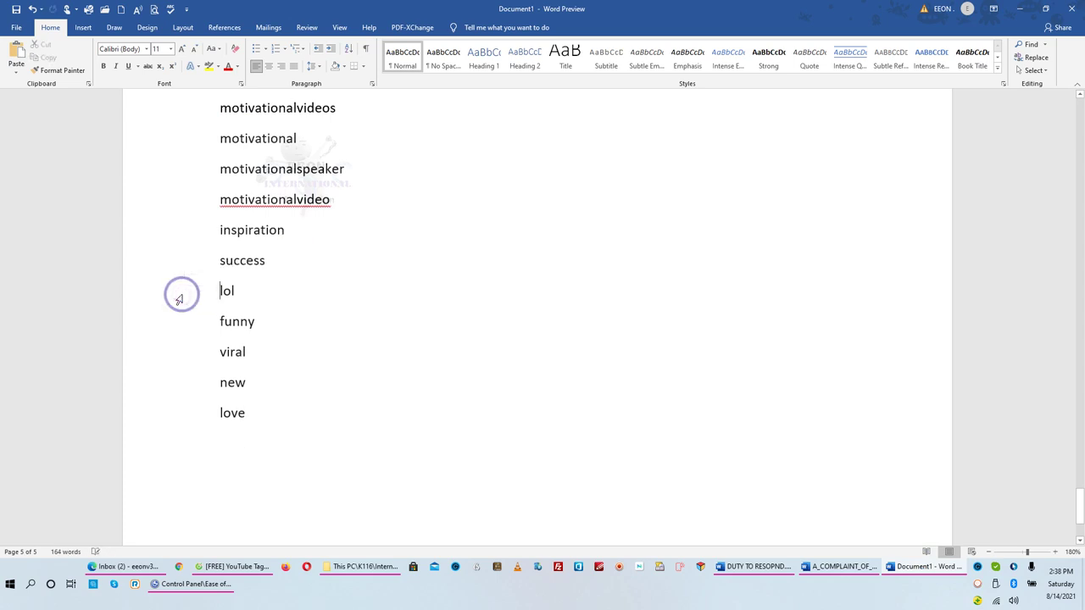
left_click_drag(344, 201, 224, 176)
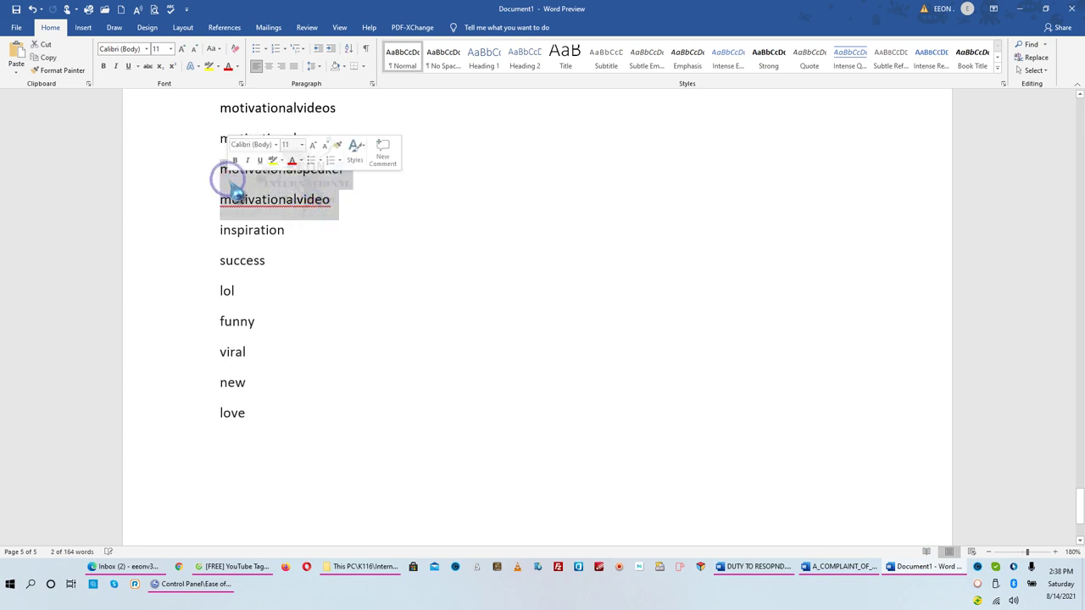
key("Delete")
Delete everything from "career" through "motivationalvideos", then remove support, goals and like from the education hashtags
left_click_drag(337, 111, 240, 267)
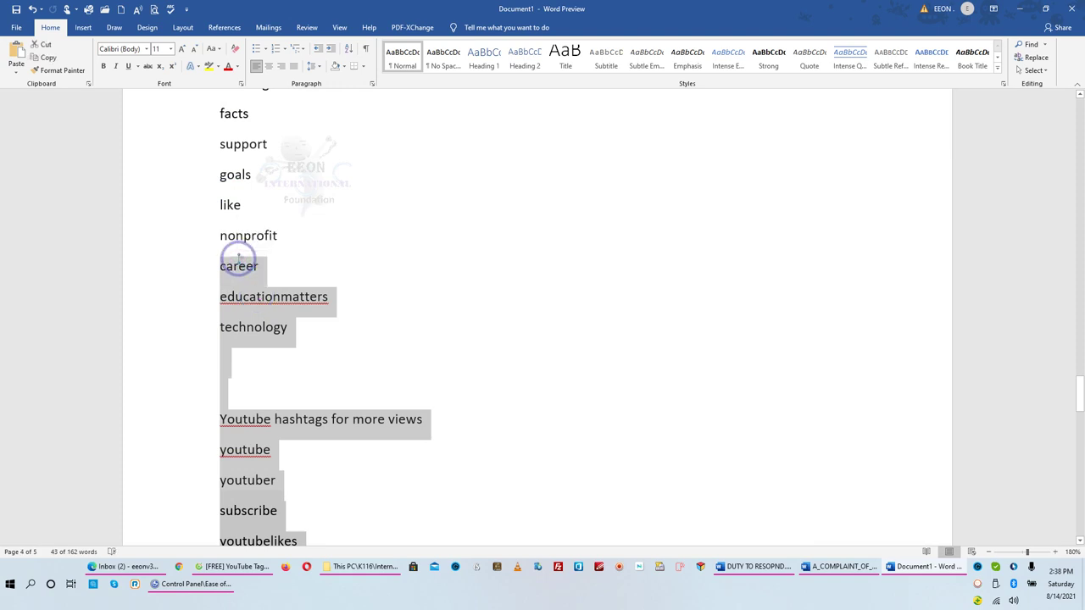
key("Delete")
left_click_drag(244, 203, 206, 133)
key("Delete")
Select everything from the Education Channels heading back to the document's start and paste the copied tags over it
key("Up")
key("Up")
key("Up")
key("Up")
key("Up")
key("Up")
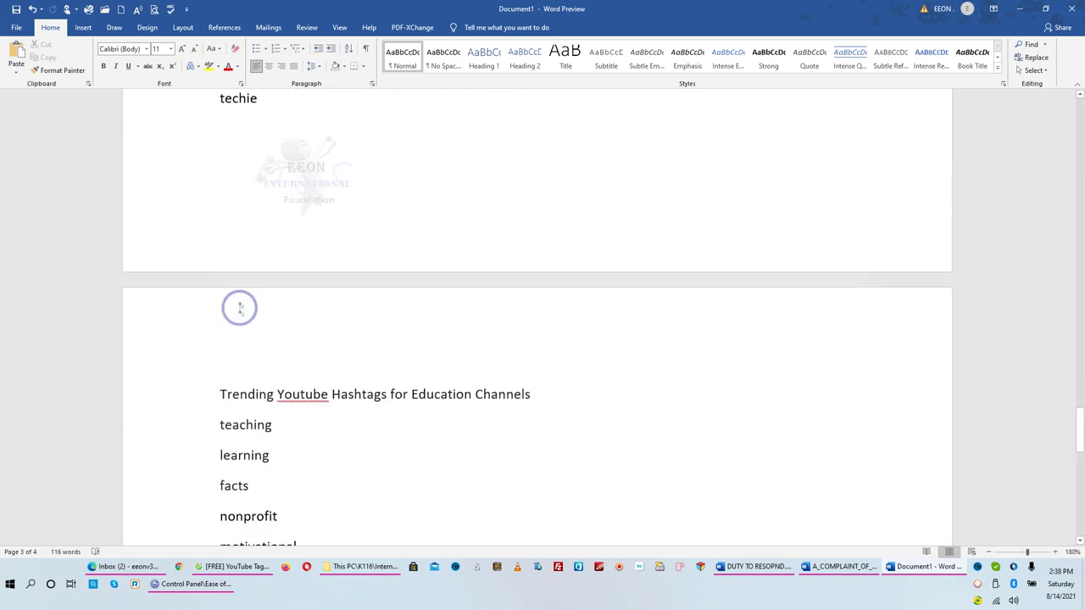
left_click(538, 394)
left_click_drag(538, 394, 251, 241)
left_click_drag(238, 197, 230, 169)
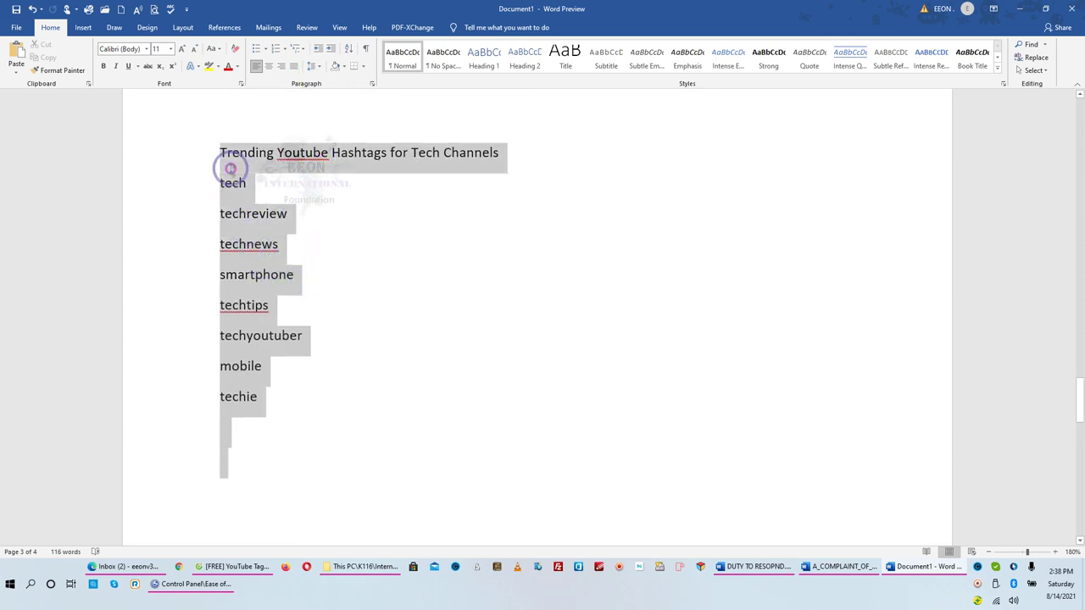
left_click_drag(214, 87, 226, 155)
left_click_drag(216, 85, 220, 121)
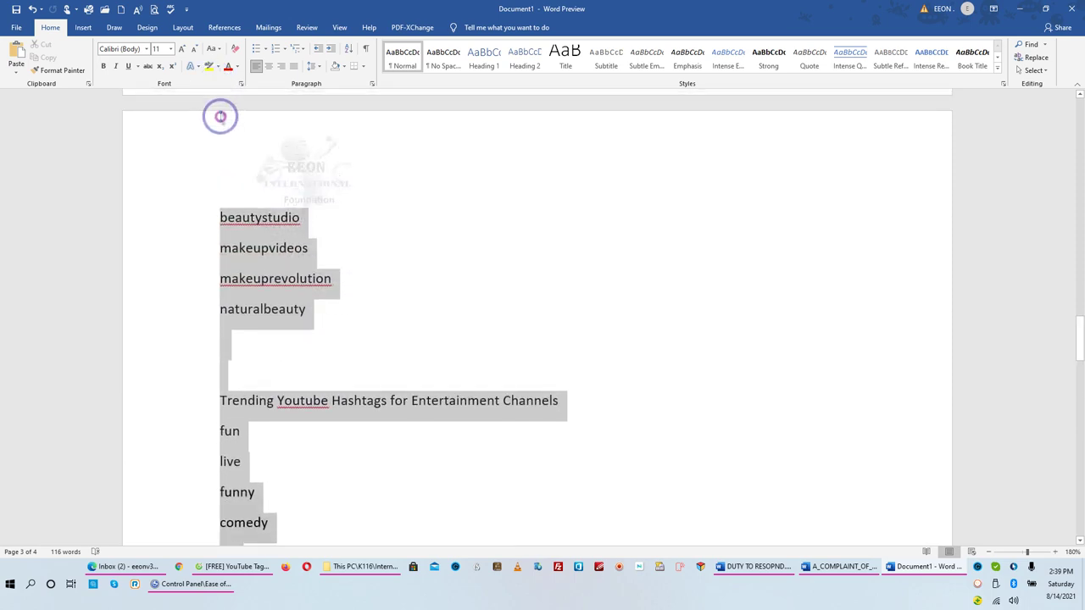
left_click_drag(216, 83, 215, 102)
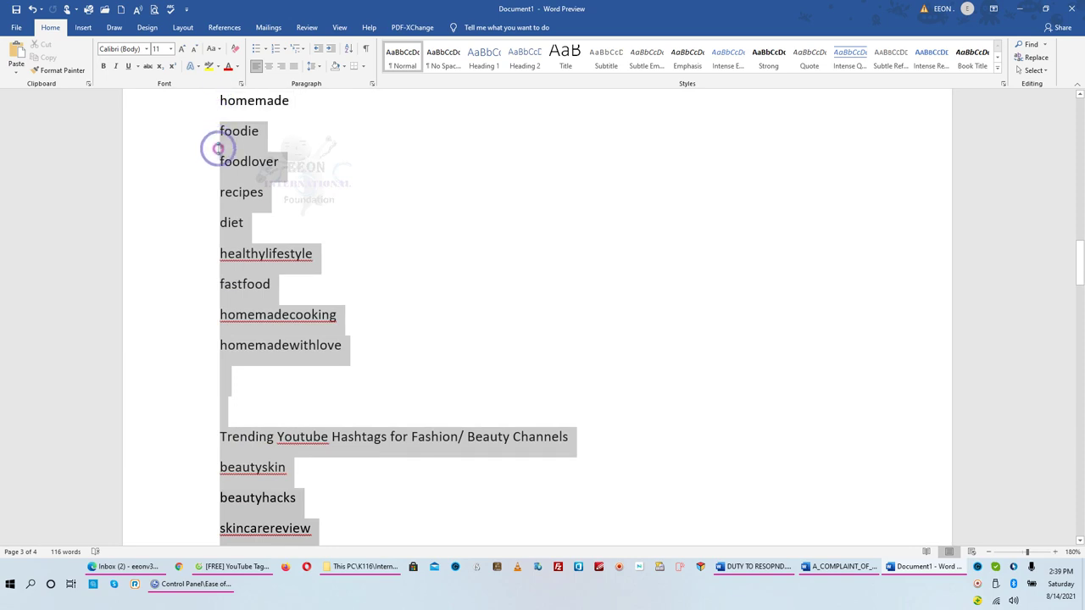
mouse_move(223, 101)
left_mouse_down()
mouse_move(218, 43)
mouse_move(235, 276)
mouse_move(212, 54)
mouse_move(222, 203)
mouse_move(215, 85)
left_mouse_up()
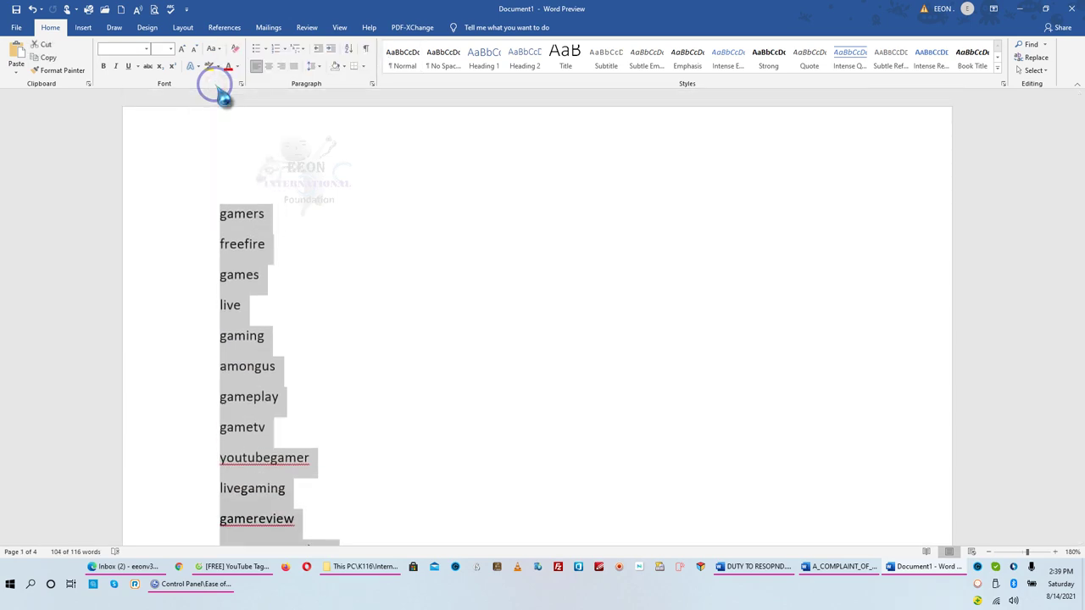
key("ctrl+v")
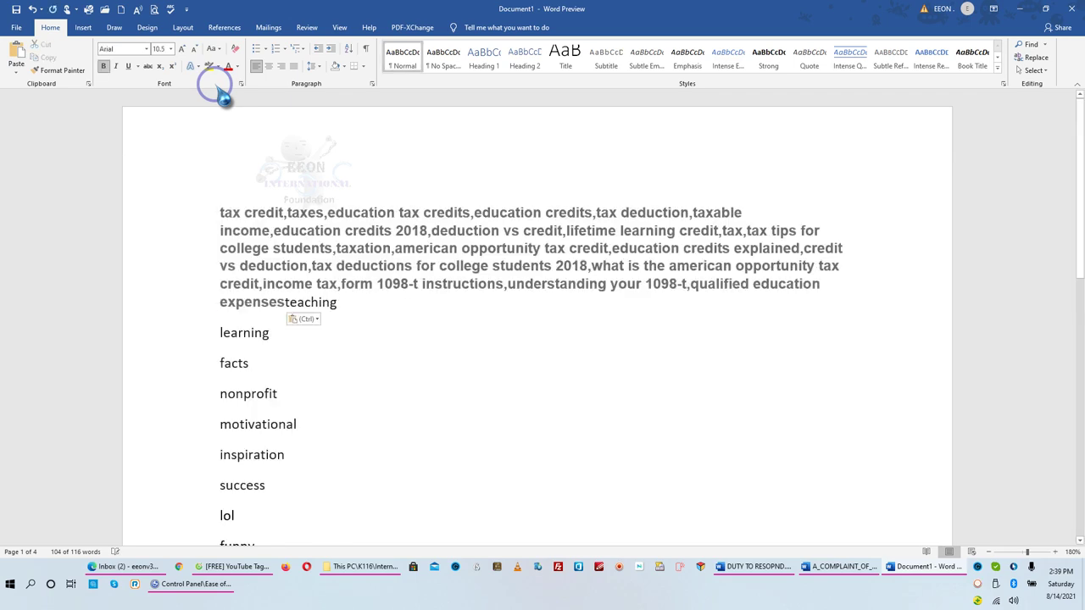
Undo the paste and delete the reselected hashtag sections above "teaching" instead
left_click(32, 9)
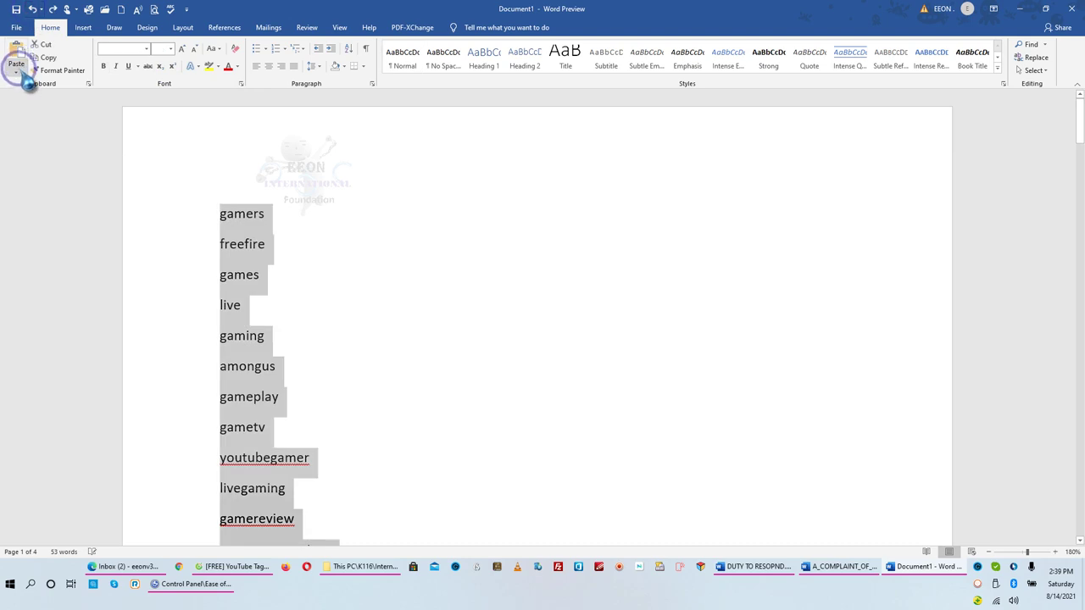
left_click(16, 73)
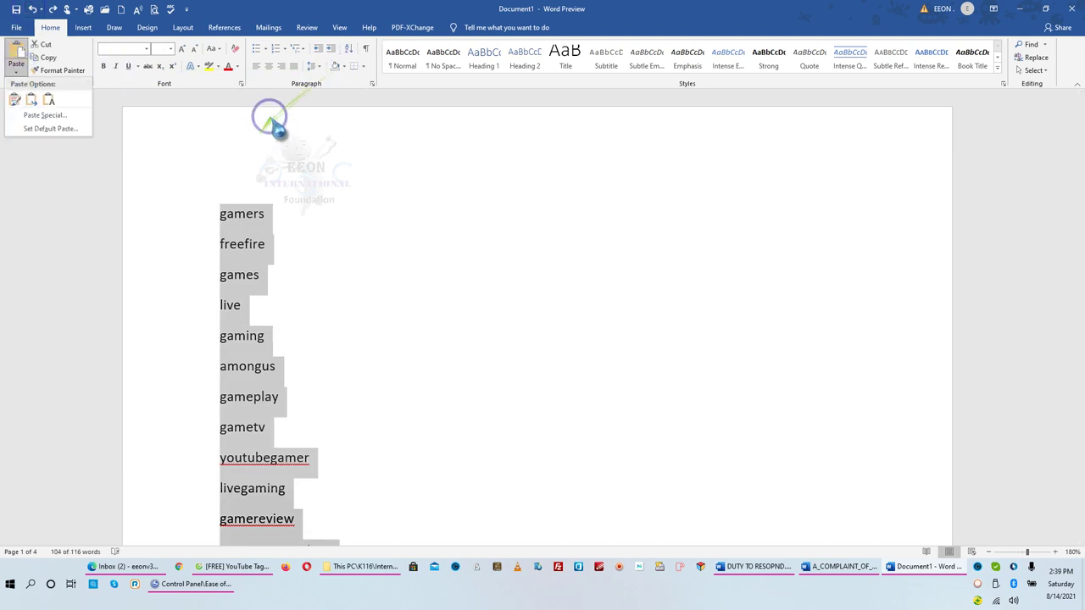
left_click(354, 13)
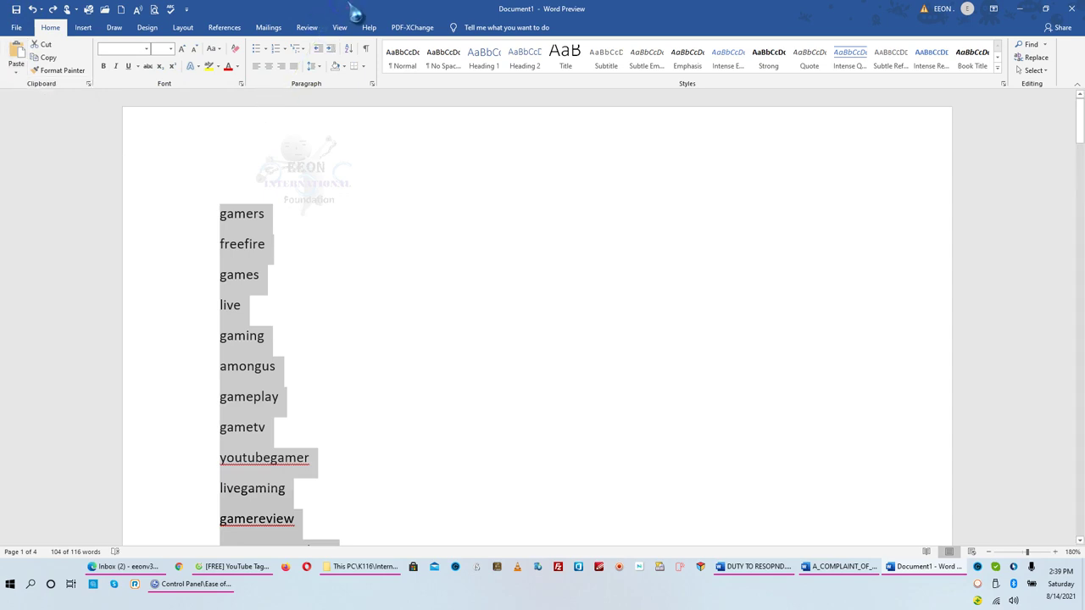
key("Delete")
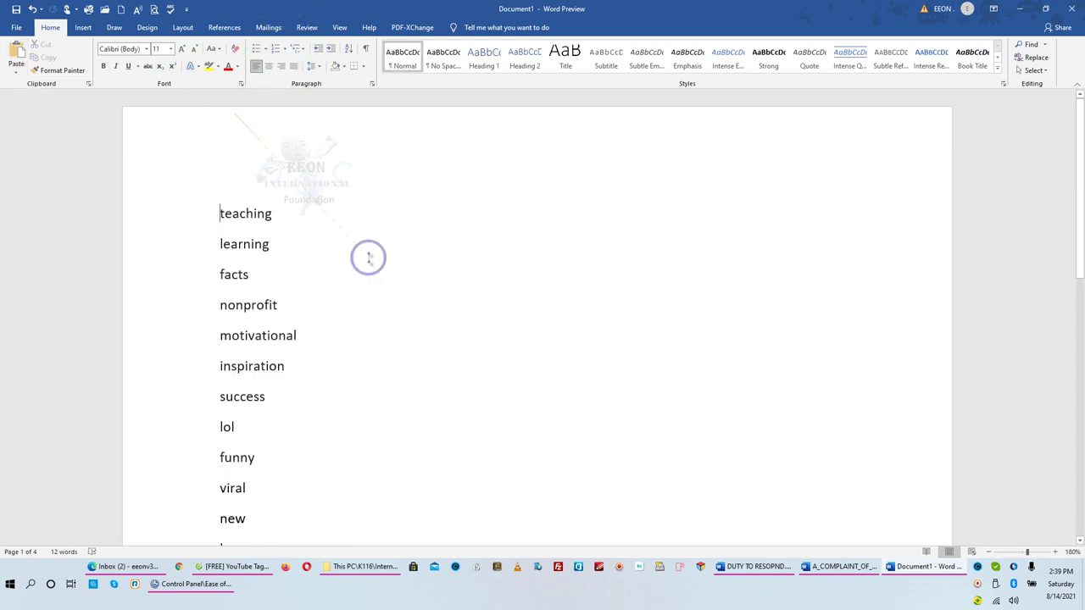
Paste the copied tax tags as text only on a new line below "love"
scroll(367, 261, "down", 5)
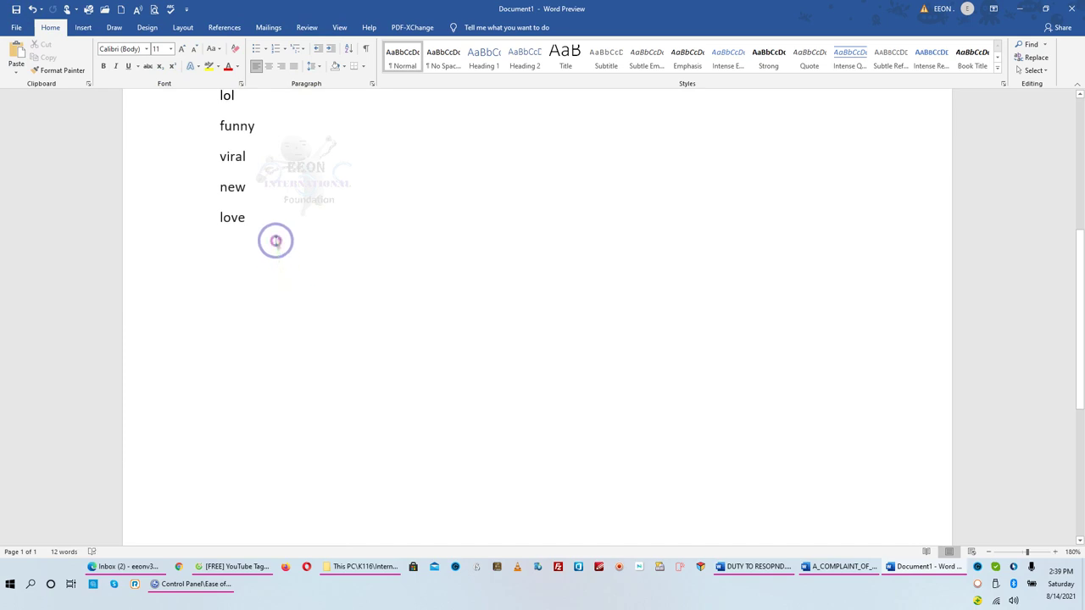
key("Return")
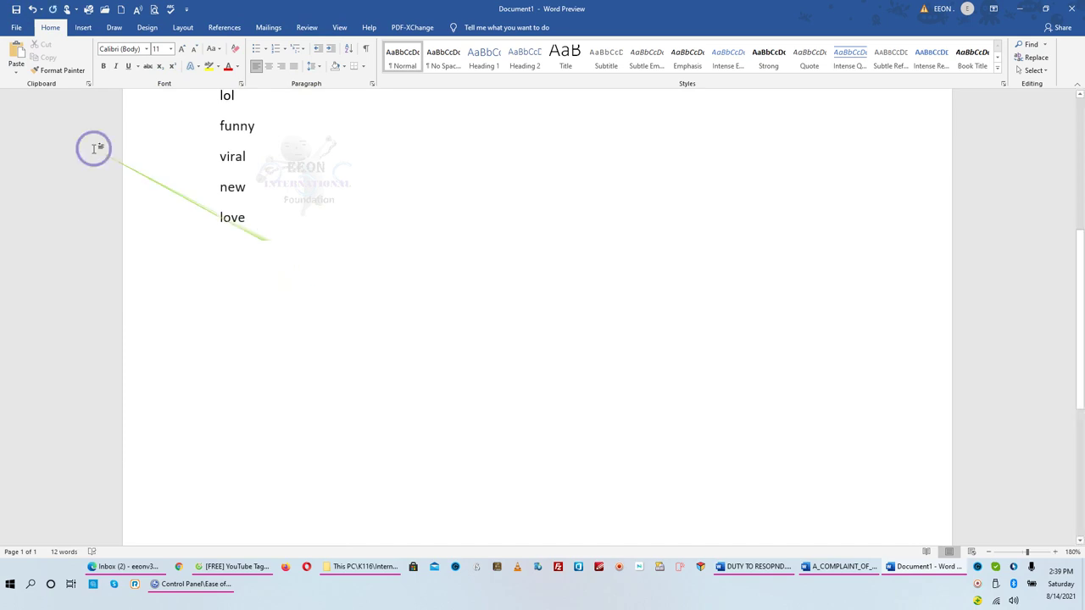
left_click(17, 72)
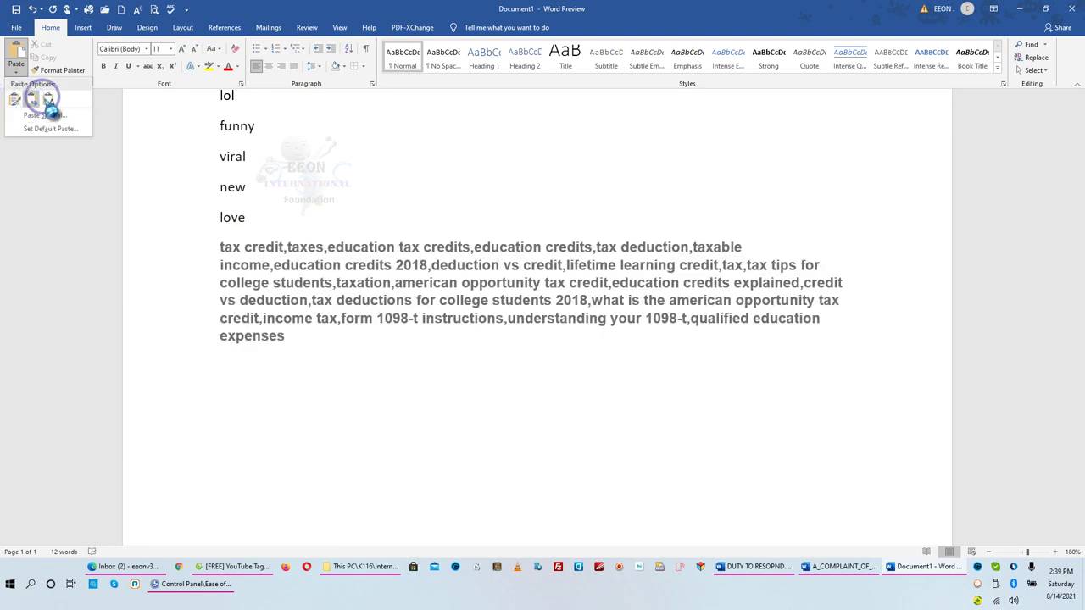
left_click(49, 99)
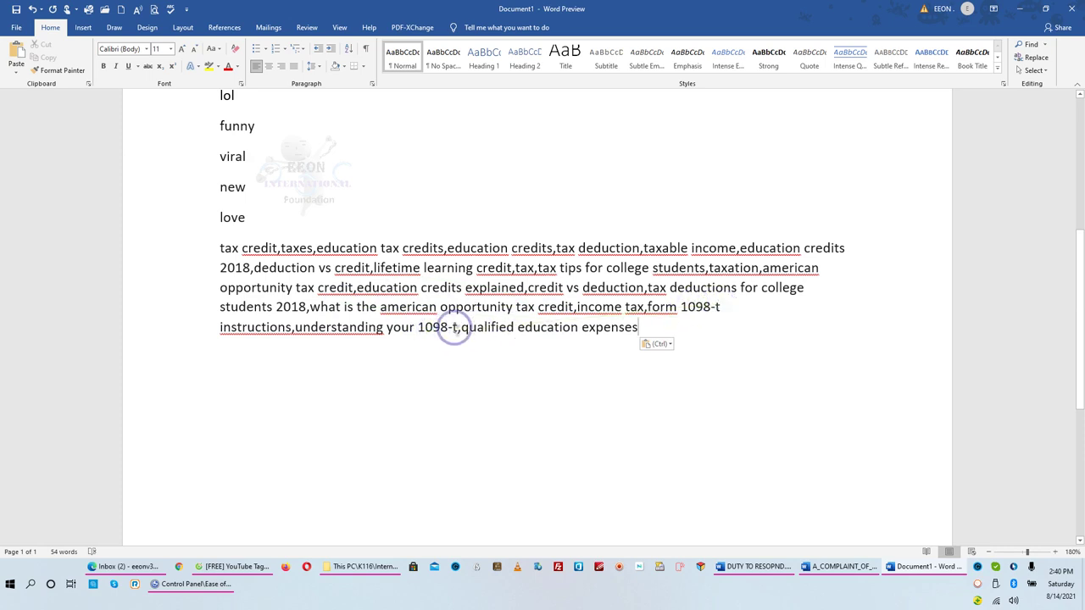
Change "understanding your 1098-t" to "understanding your 1099" in the pasted tags
double_click(448, 327)
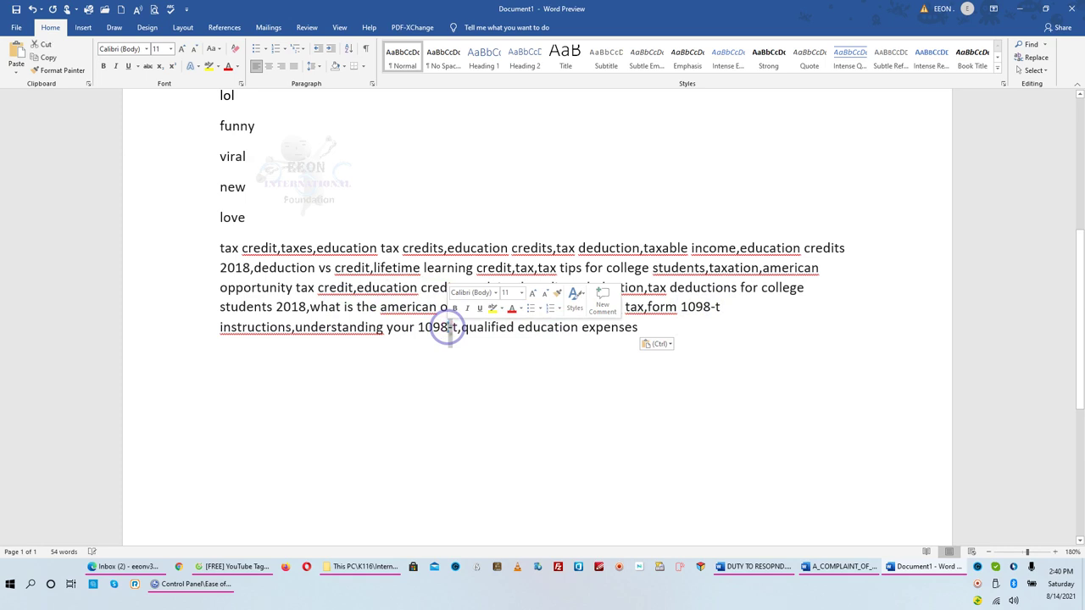
key("Delete")
key("BackSpace")
key("BackSpace")
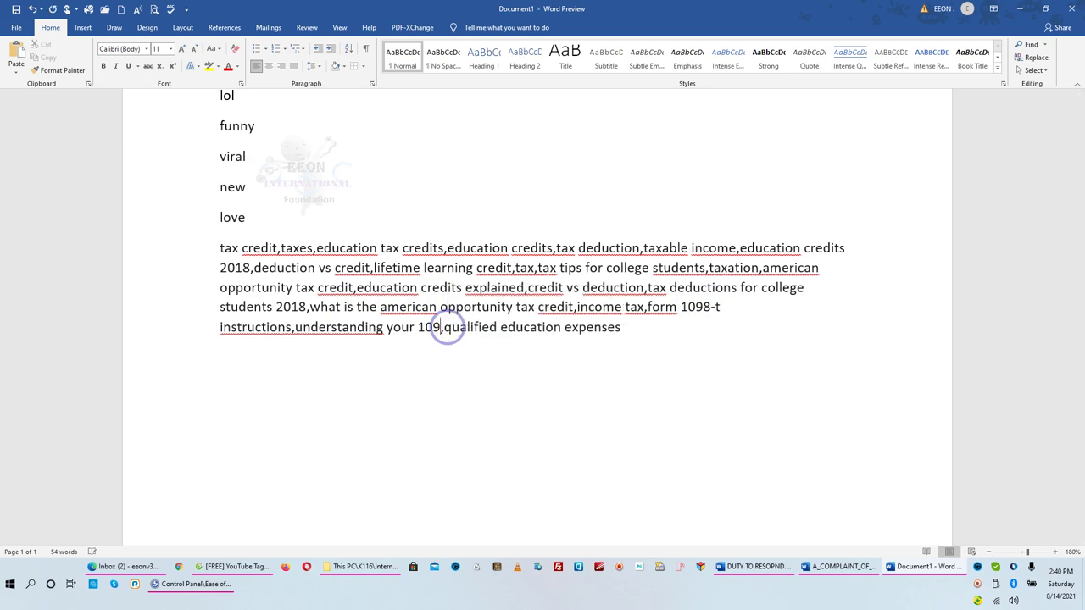
scroll(448, 327, "up", 5)
left_click(465, 311)
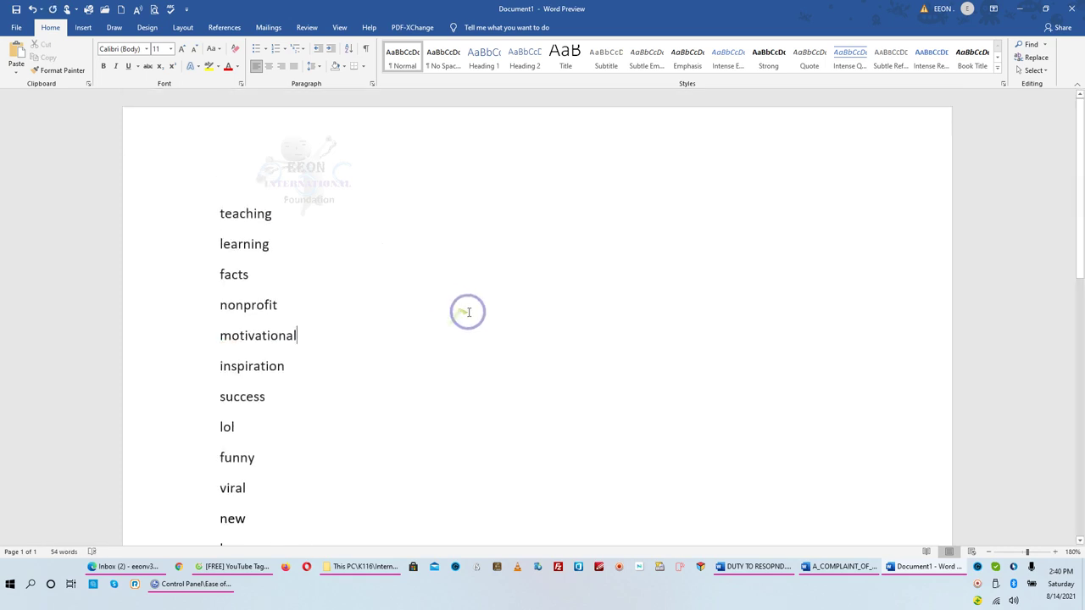
scroll(468, 310, "down", 3)
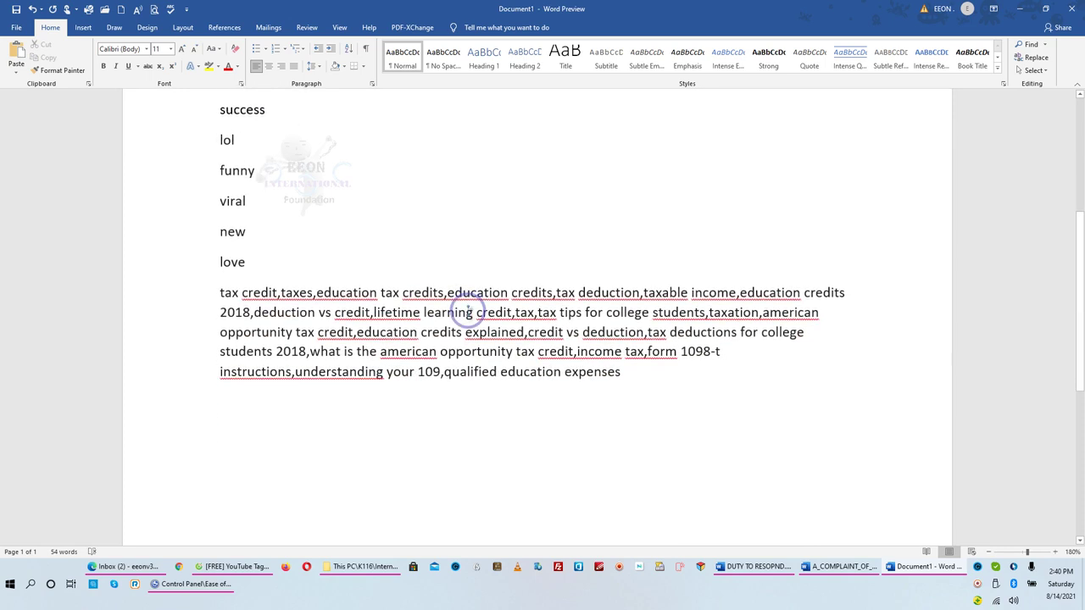
left_click(428, 373)
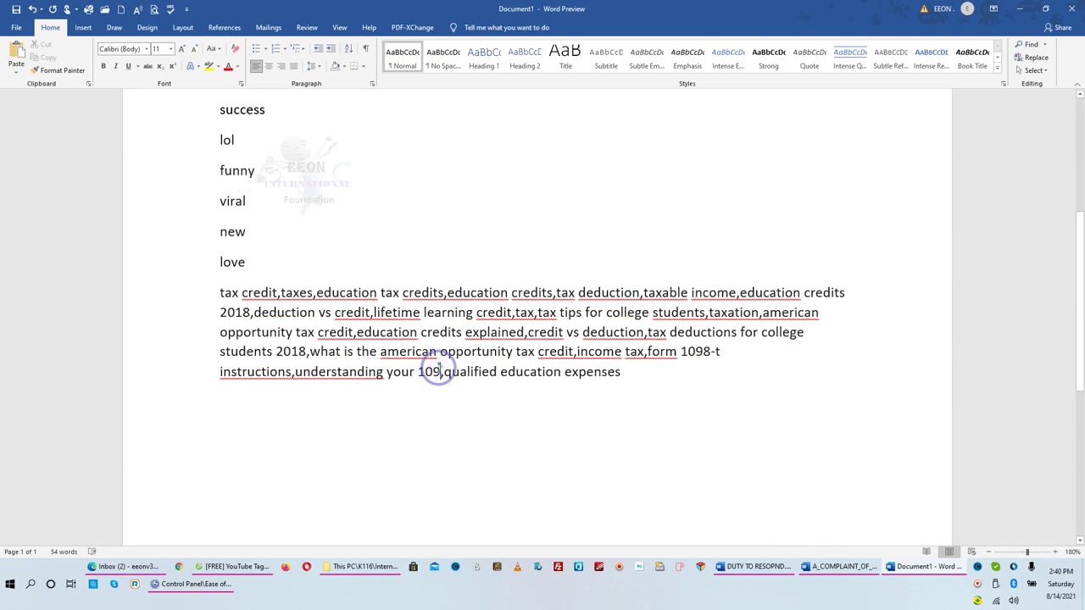
type("9")
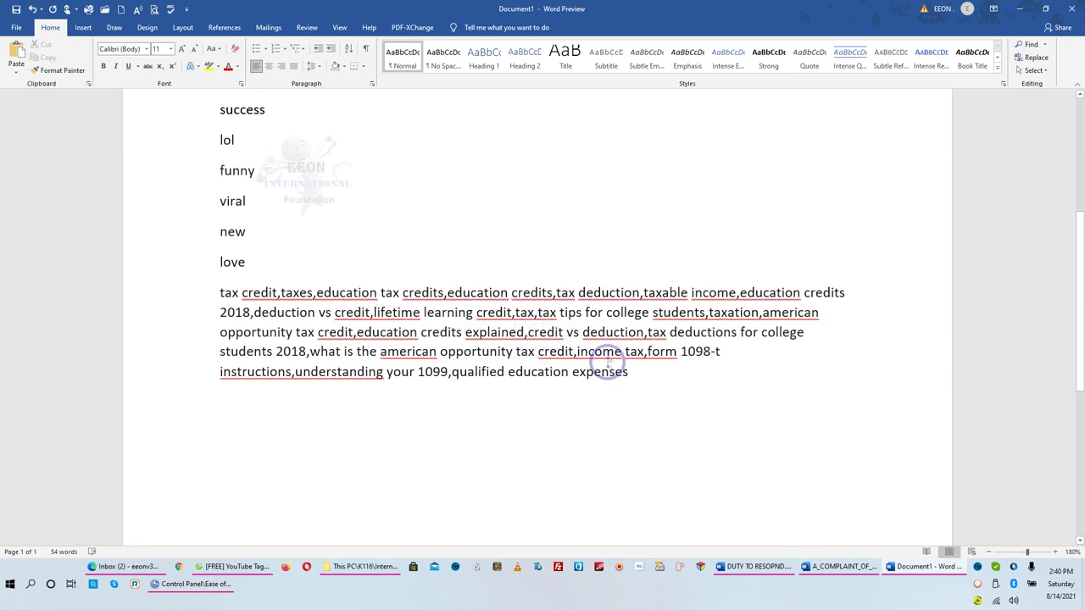
Join the "love", "new", "viral" and "funny" lines to the start of the tax tags paragraph, separating each word with a comma
left_click_drag(632, 374, 222, 293)
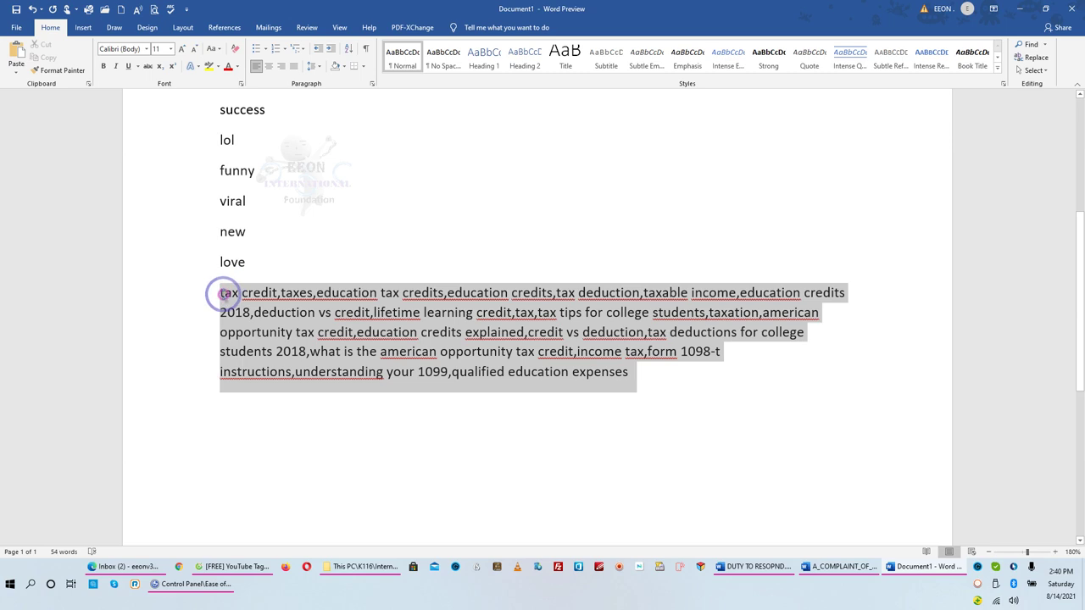
left_click(222, 293)
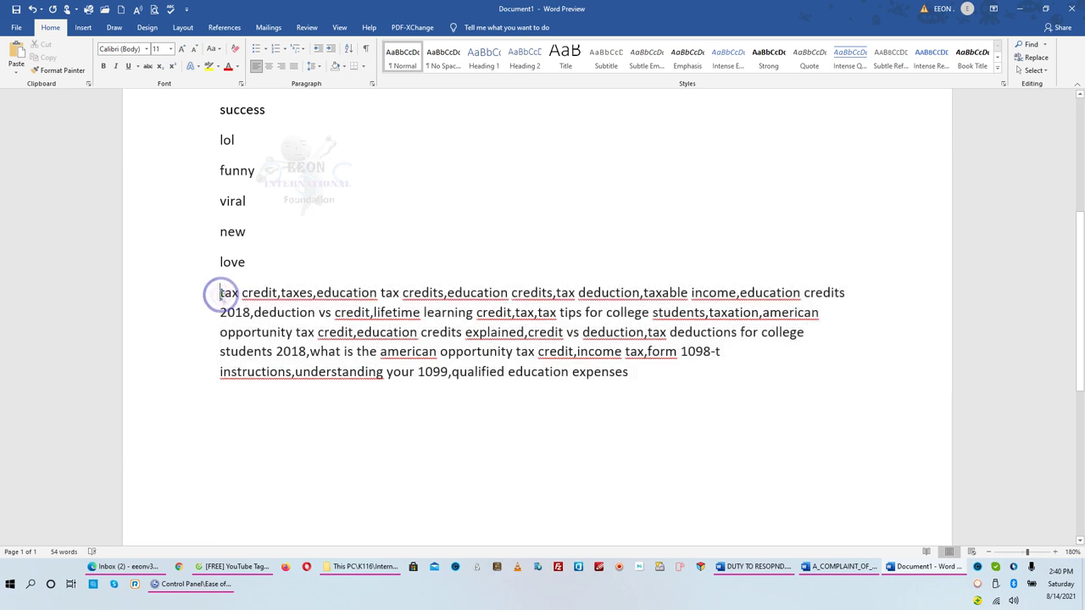
key("BackSpace")
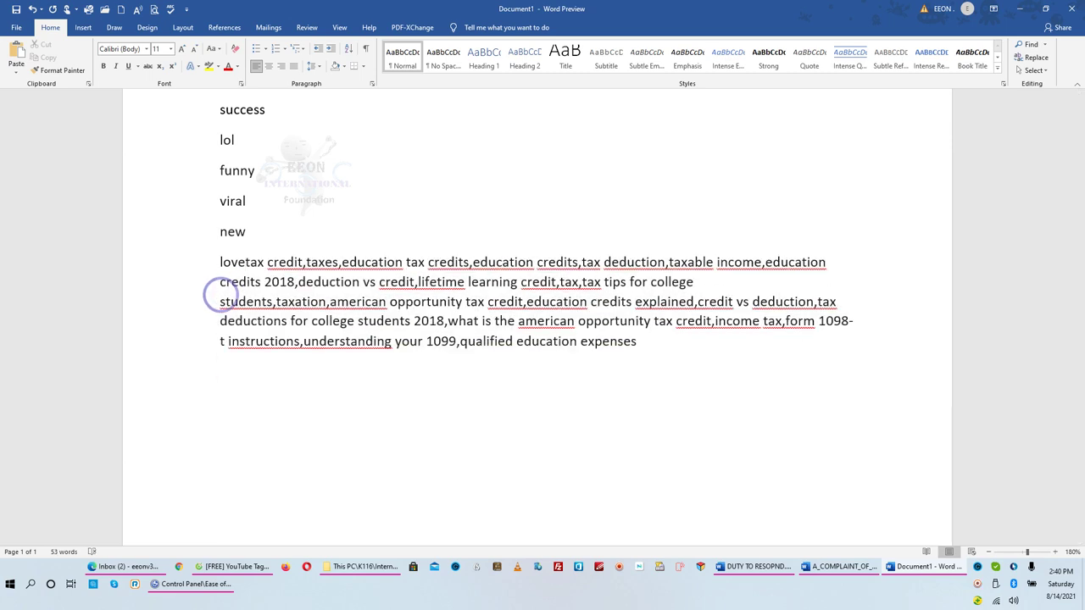
type(",")
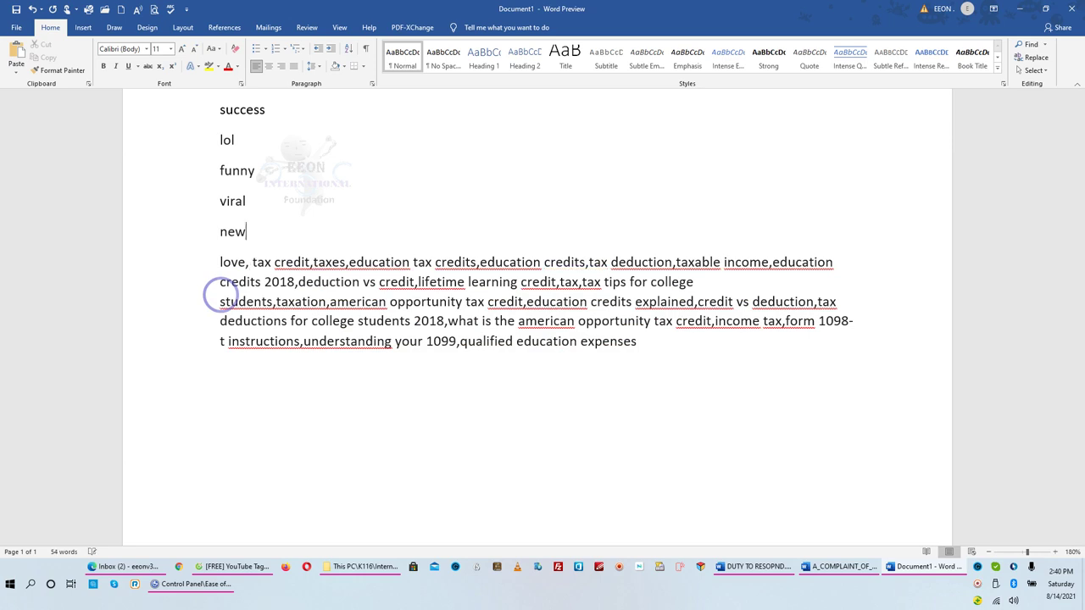
key("BackSpace")
type(",")
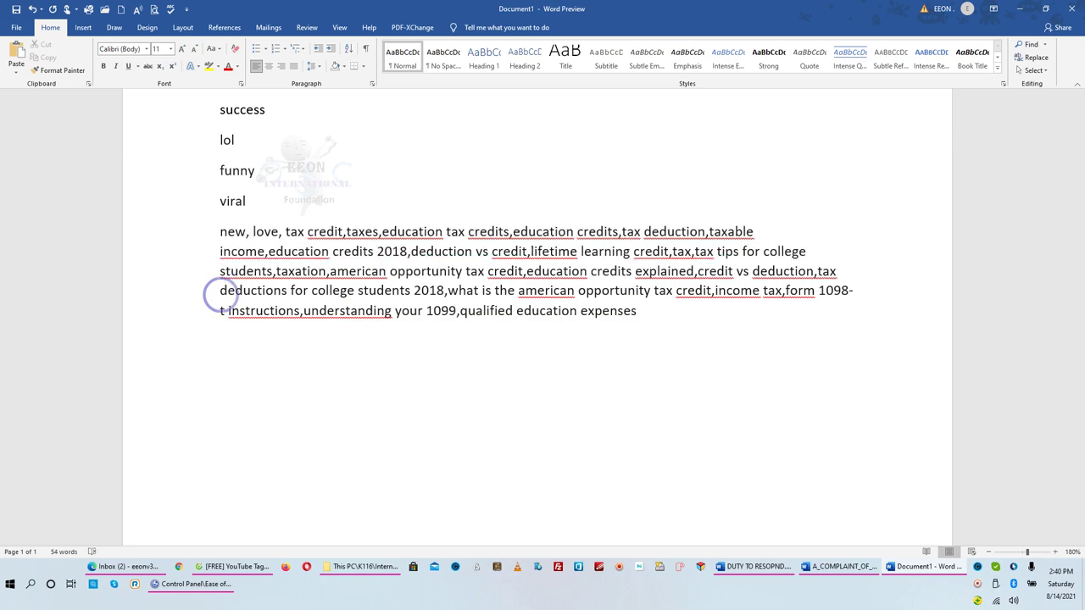
key("BackSpace")
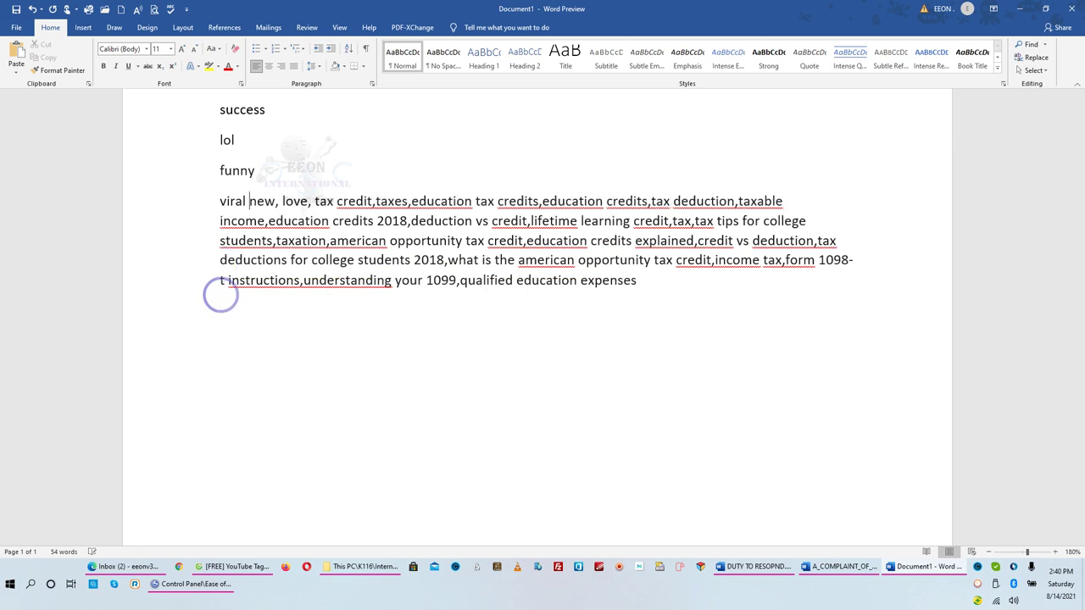
type(",")
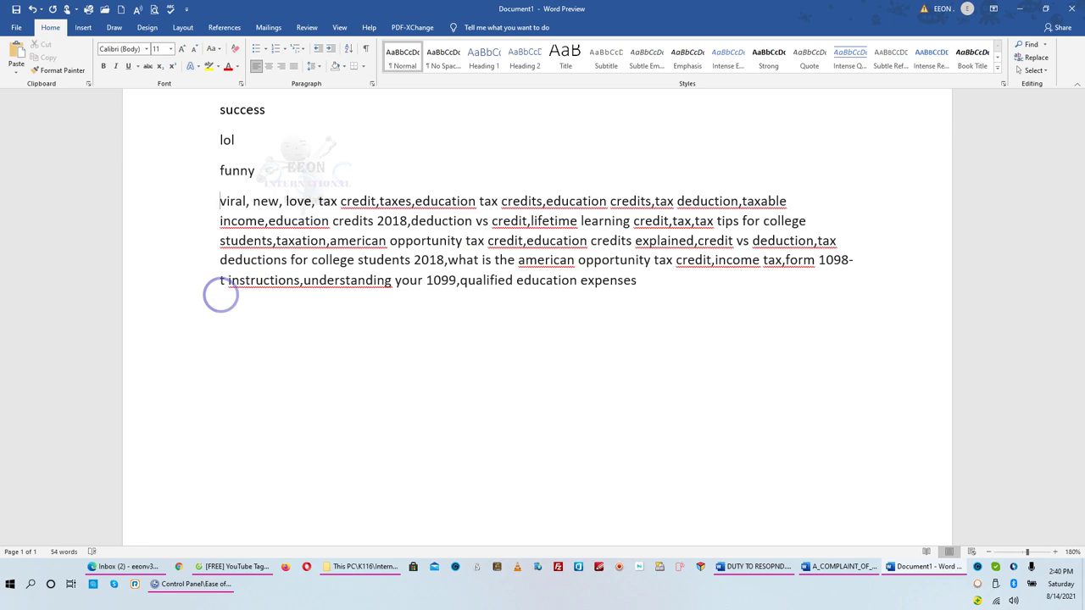
key("BackSpace")
type(",")
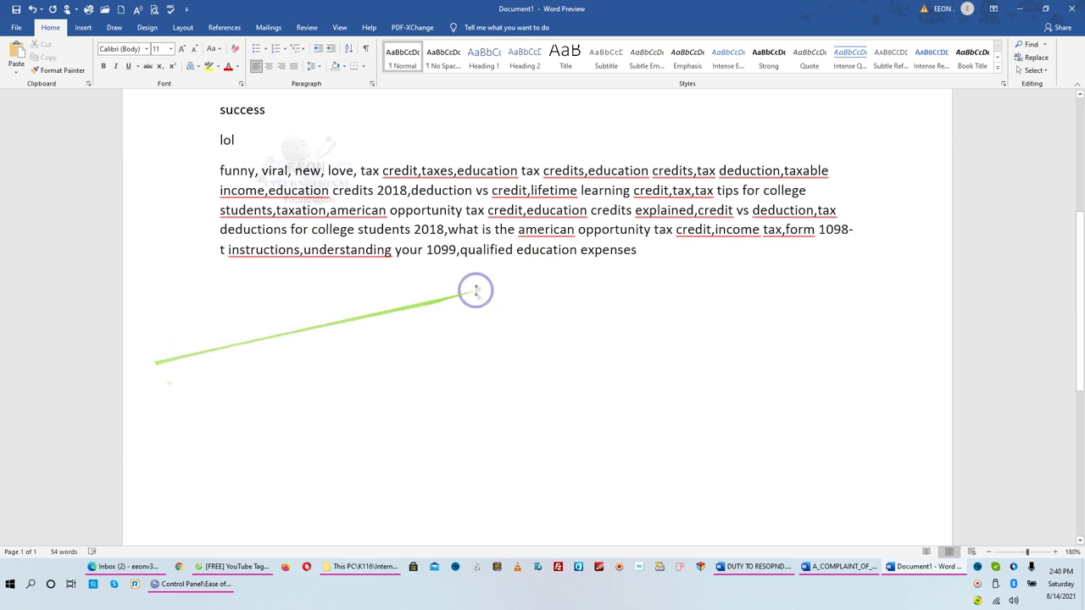
Replace the "-t" after "form 1098" with a comma and insert a space after the comma following "instructions"
mouse_move(853, 230)
left_mouse_down()
mouse_move(854, 240)
mouse_move(775, 247)
mouse_move(229, 255)
left_mouse_up()
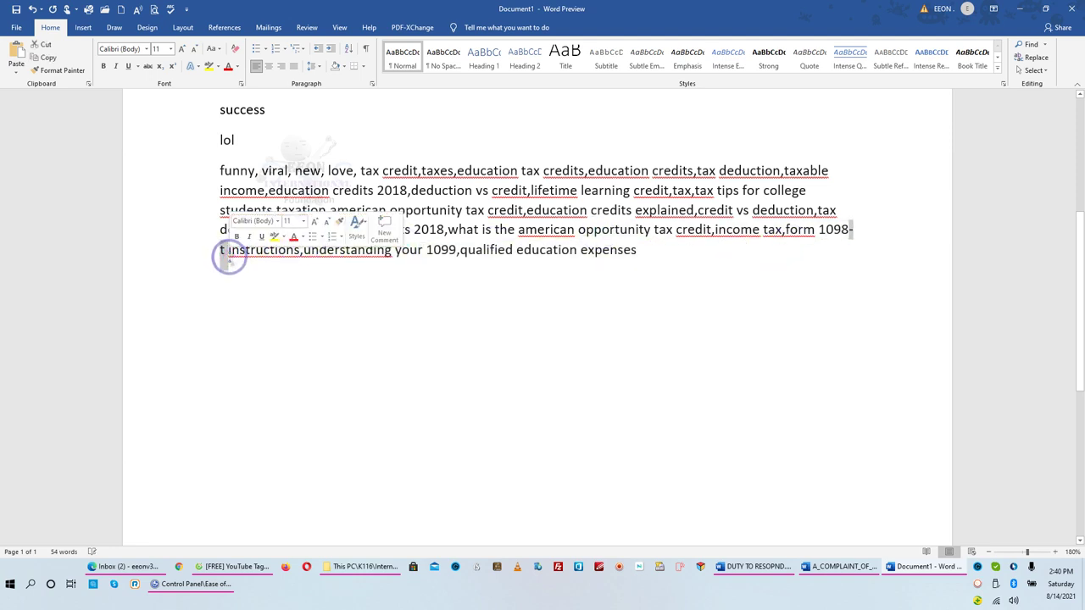
key("Delete")
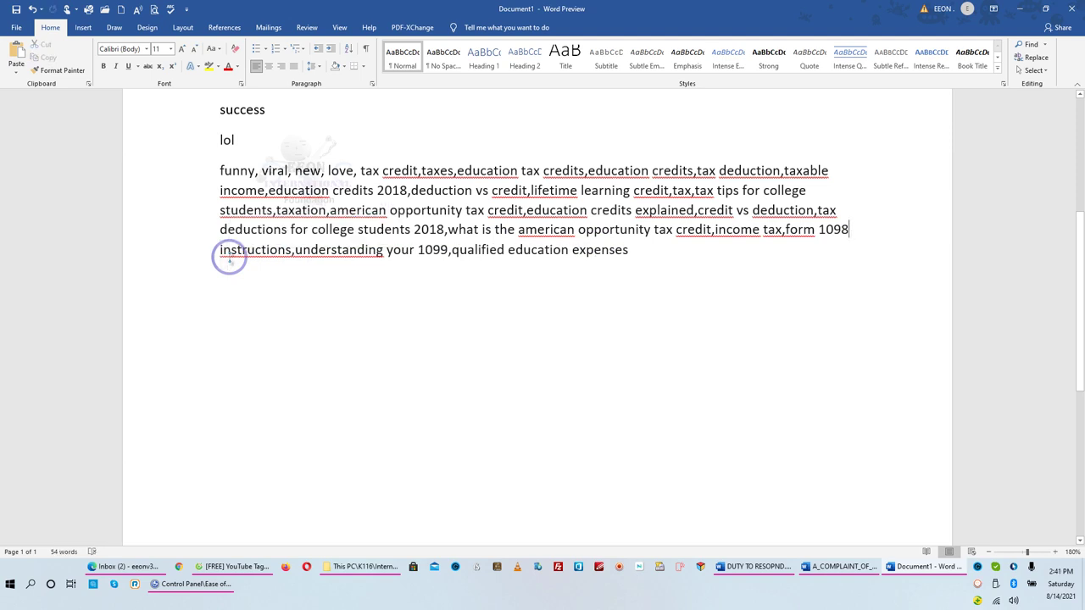
type(",")
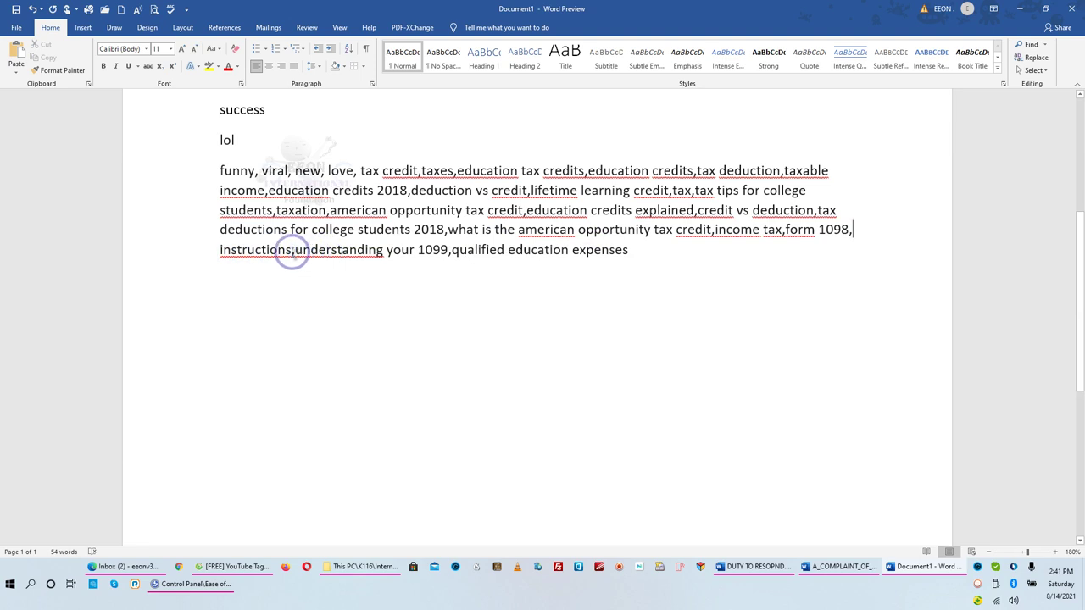
left_click(294, 250)
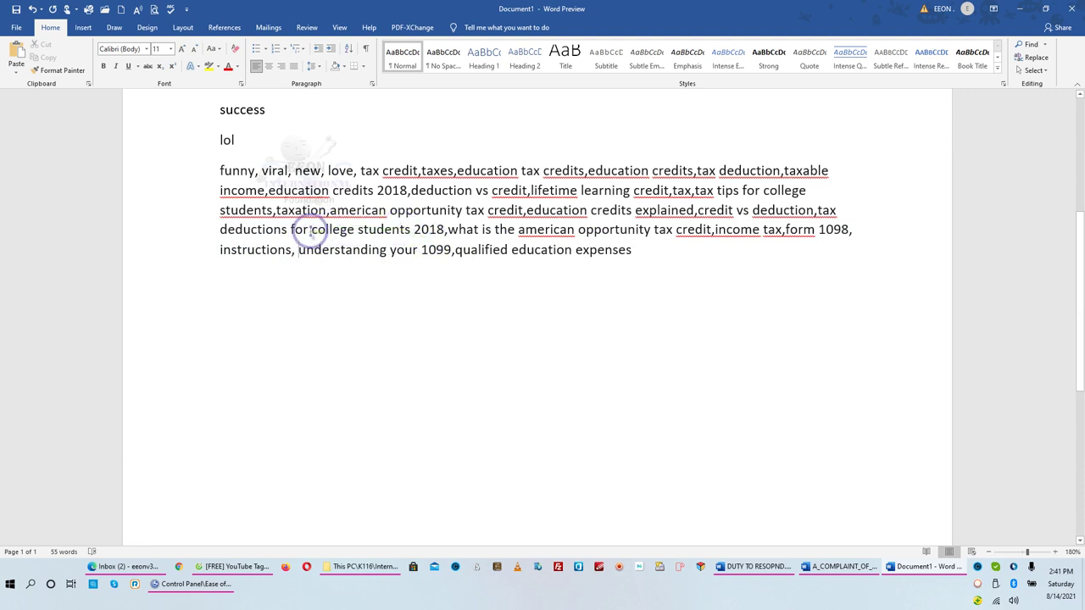
Replace "for" with a comma between "tax deductions" and "college students 2018"
left_click_drag(291, 229, 311, 228)
key("Delete")
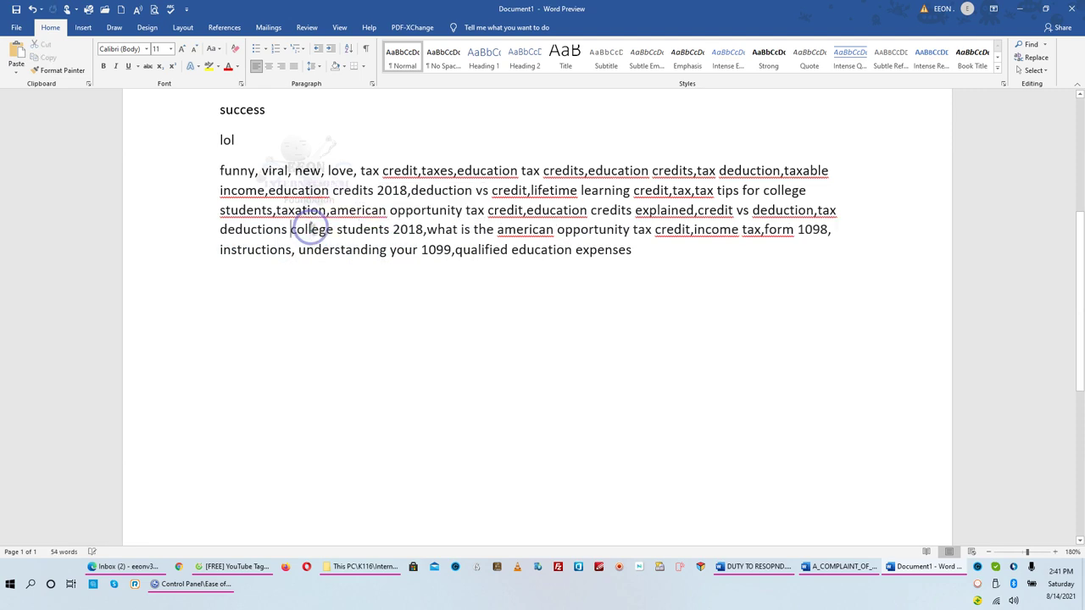
type(",")
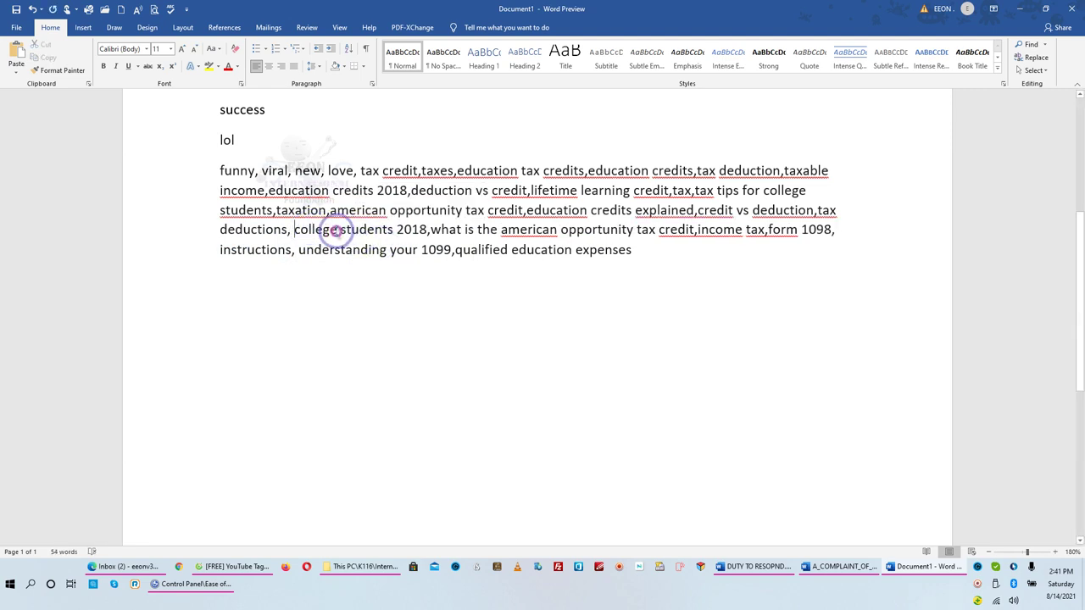
double_click(314, 230)
type(",")
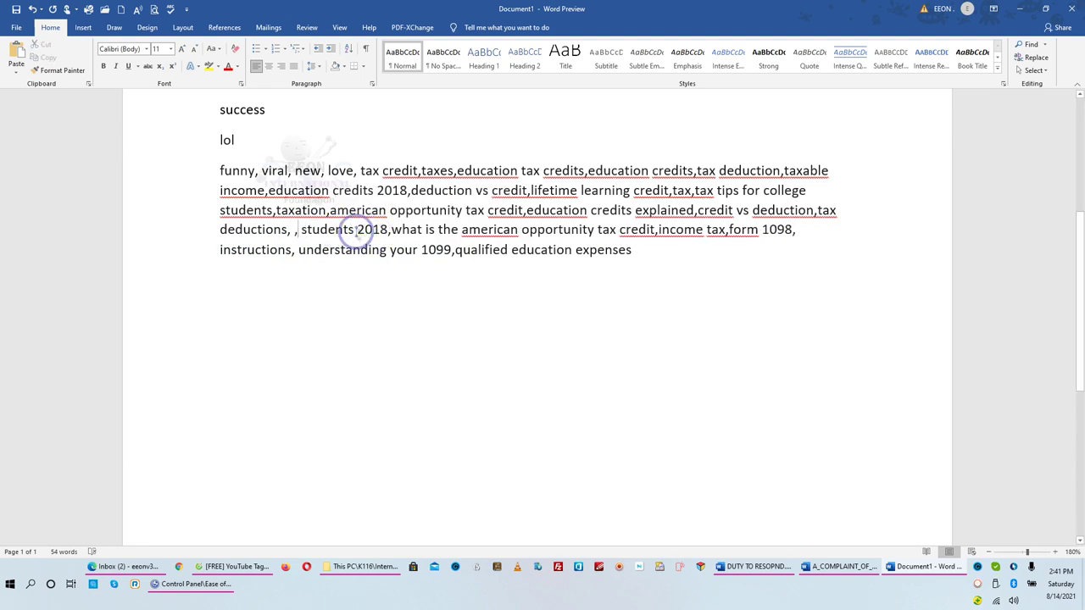
key("ctrl+z")
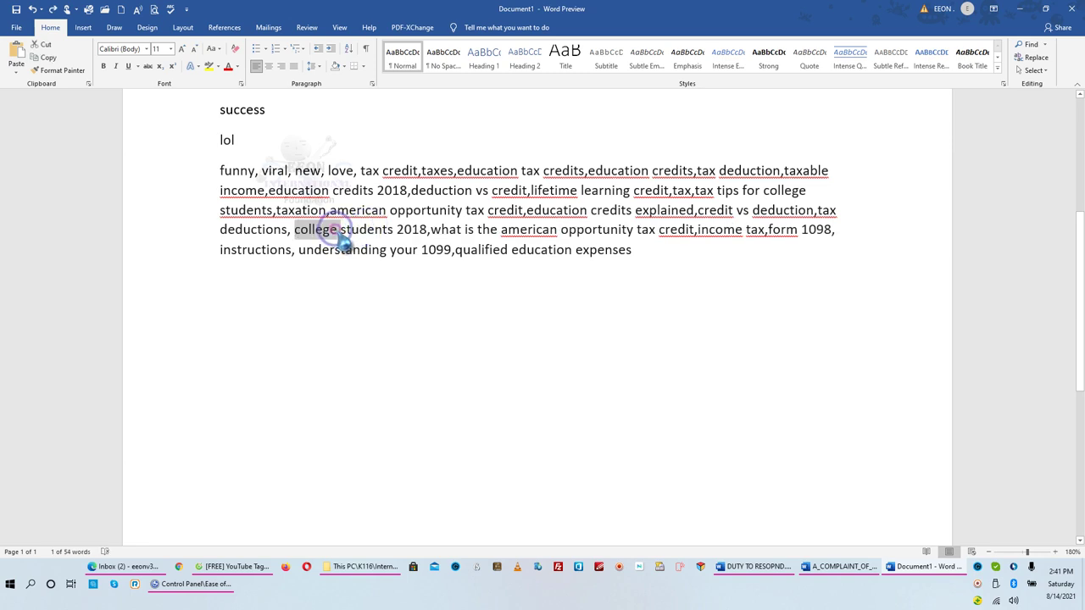
Add commas after "college" and "students" following "tax deductions", and change the year behind them to 2021
left_click(340, 237)
type(",")
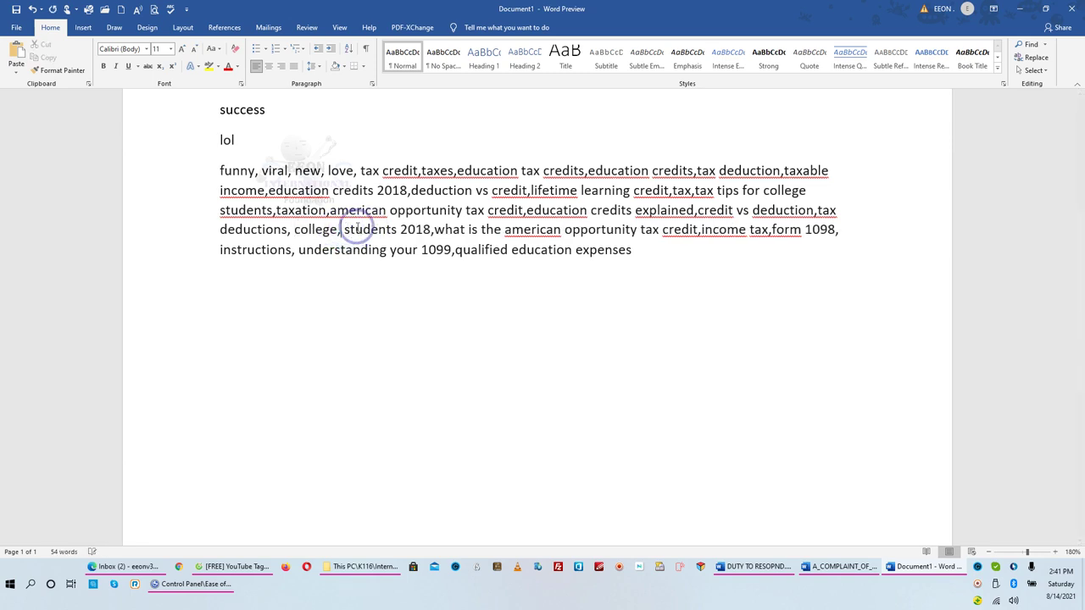
left_click(396, 229)
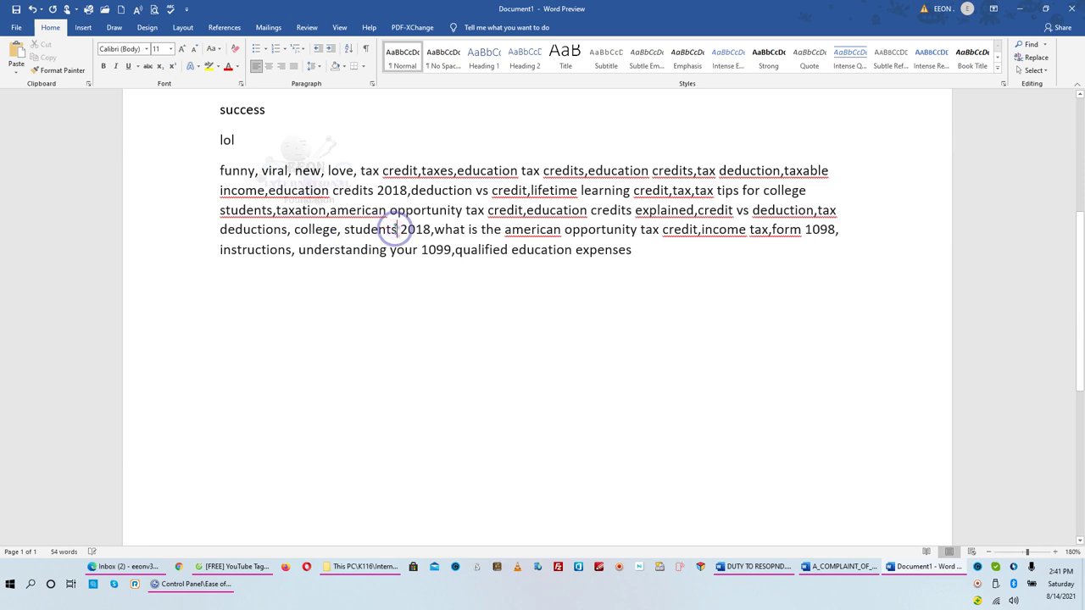
type(",")
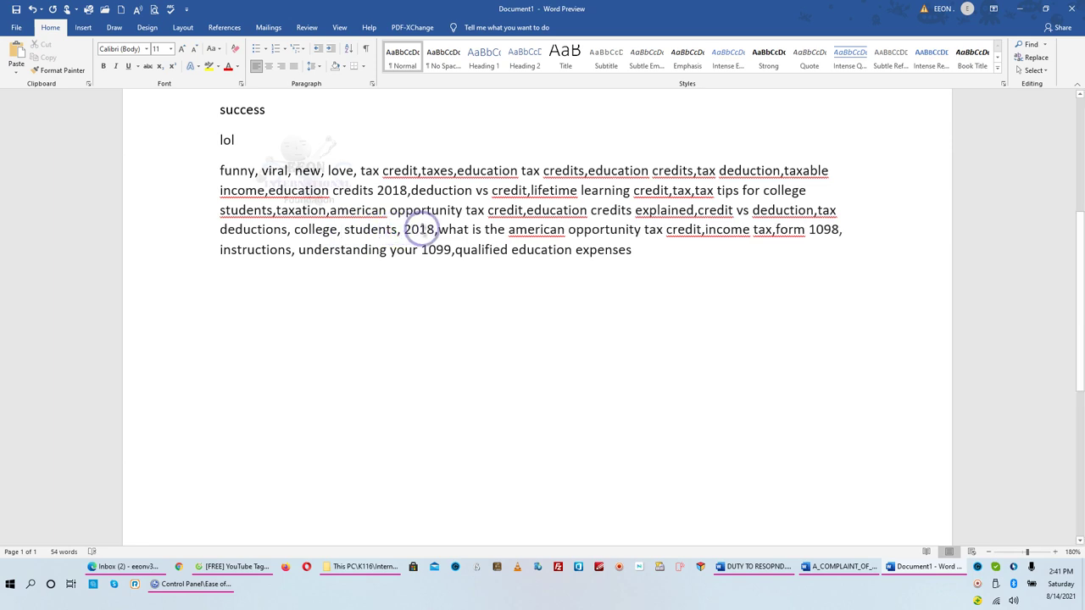
double_click(421, 228)
type("2021")
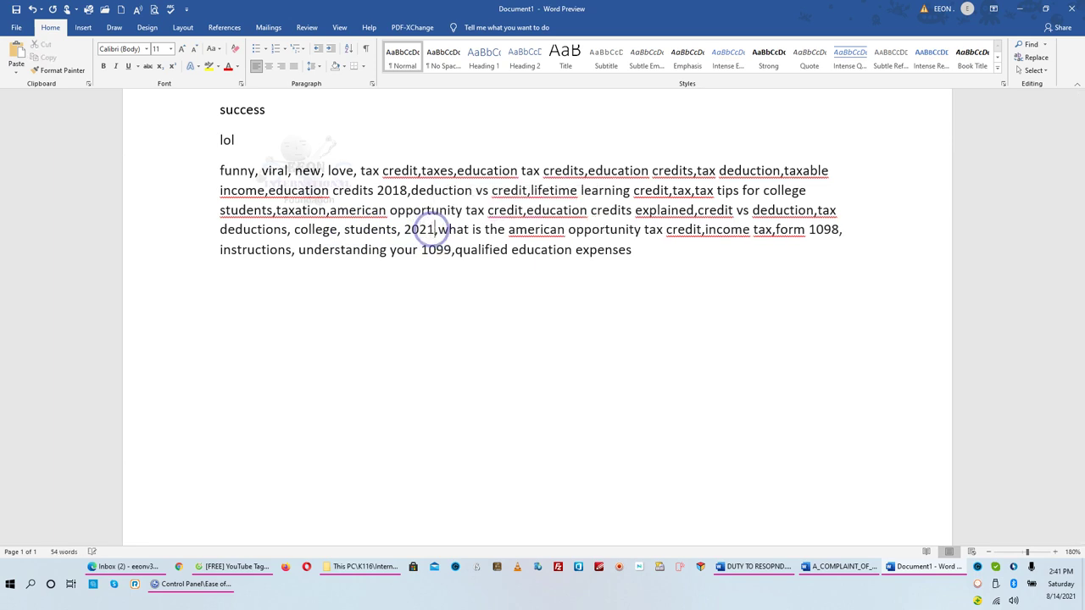
Capitalize "American" after "taxation" and add commas after "American" and "opportunity"
left_click(388, 210)
key("shift+F3")
type(",")
left_click(468, 210)
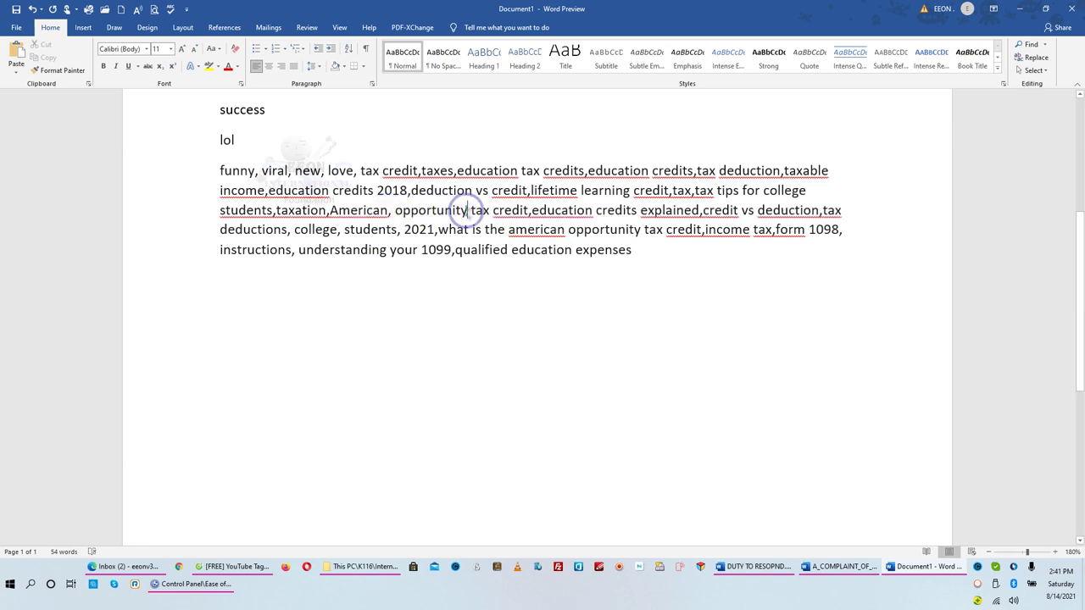
type(",")
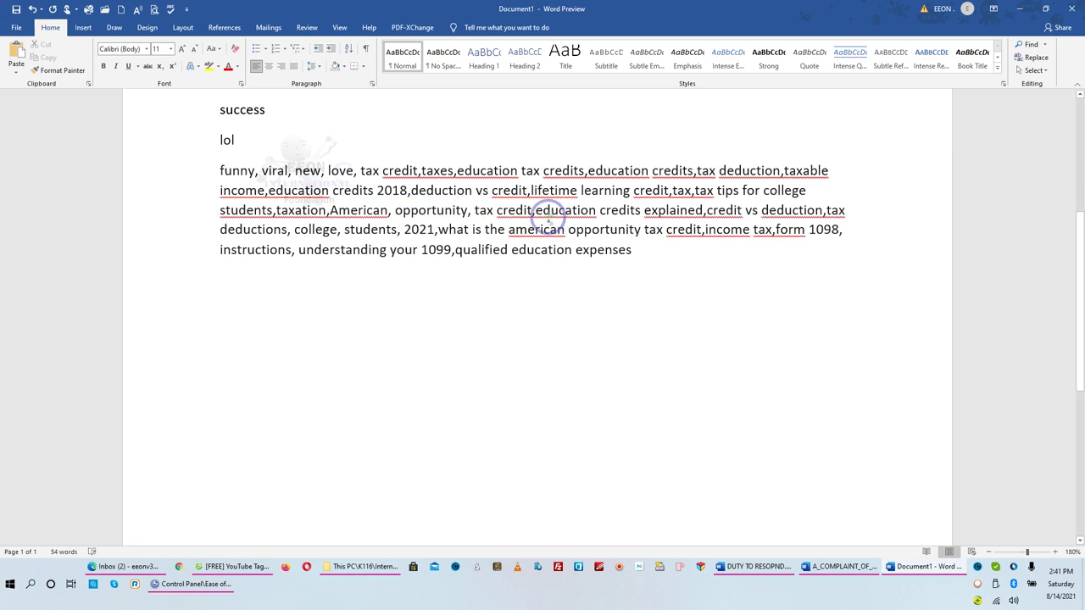
Delete "education credits" before "explained" and "credit vs deduction" after it, along with the leftover space
left_click_drag(596, 207, 534, 209)
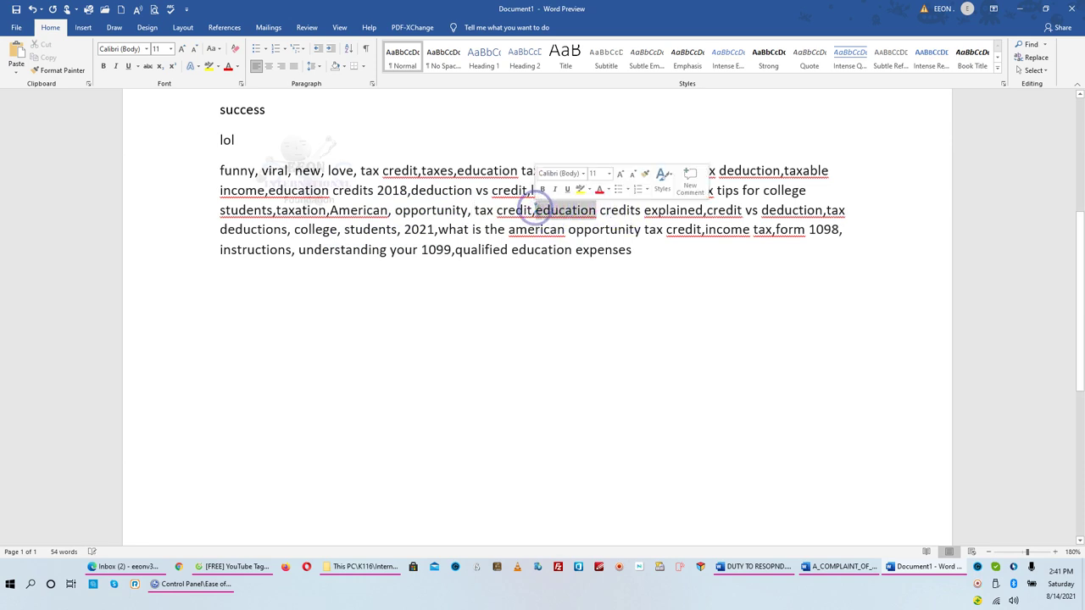
key("BackSpace")
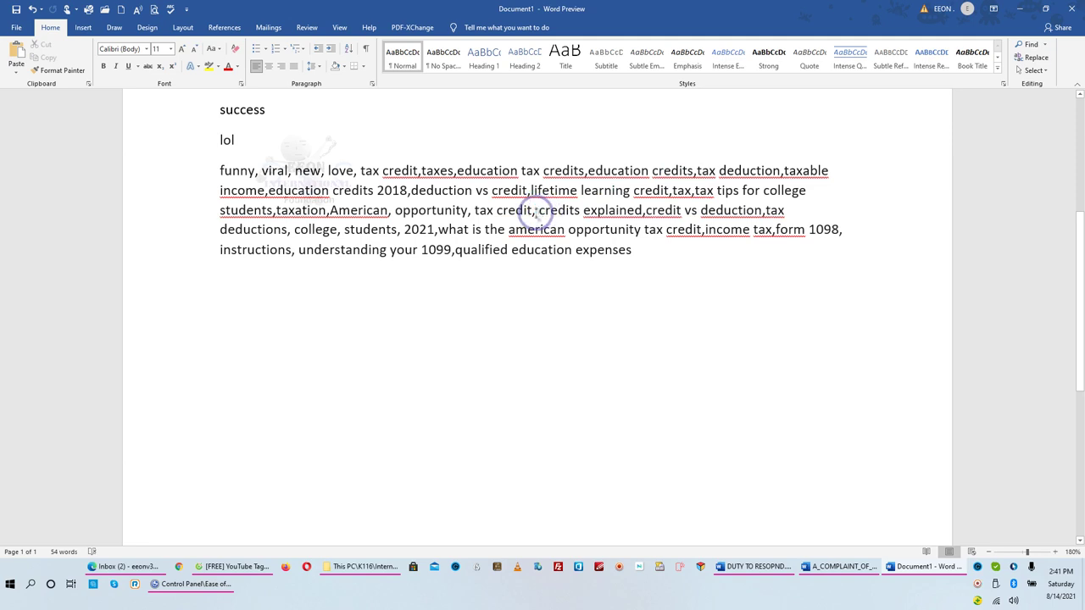
left_click_drag(539, 210, 585, 214)
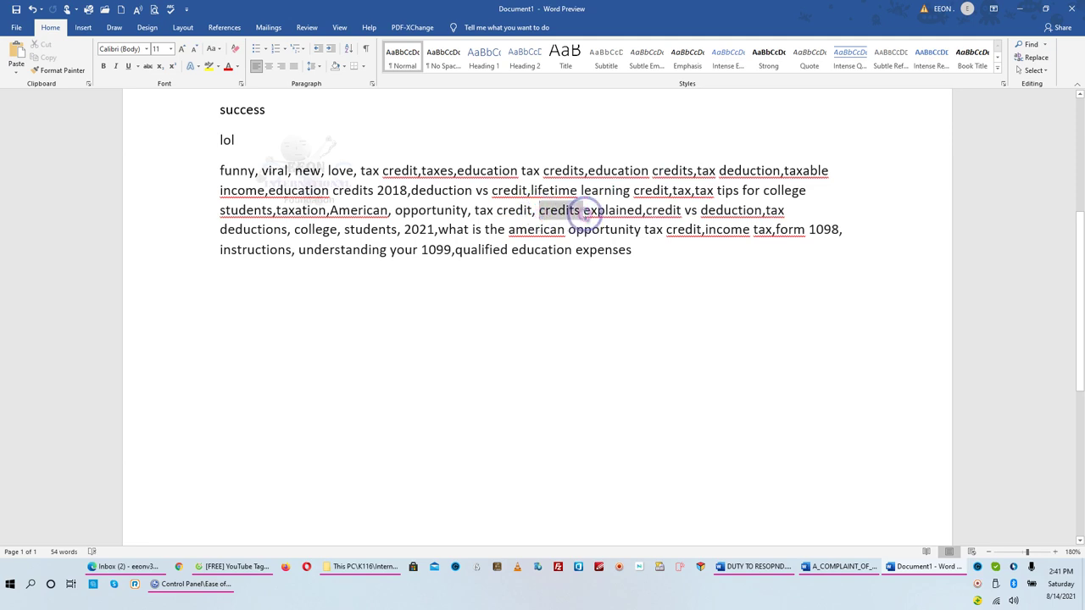
key("BackSpace")
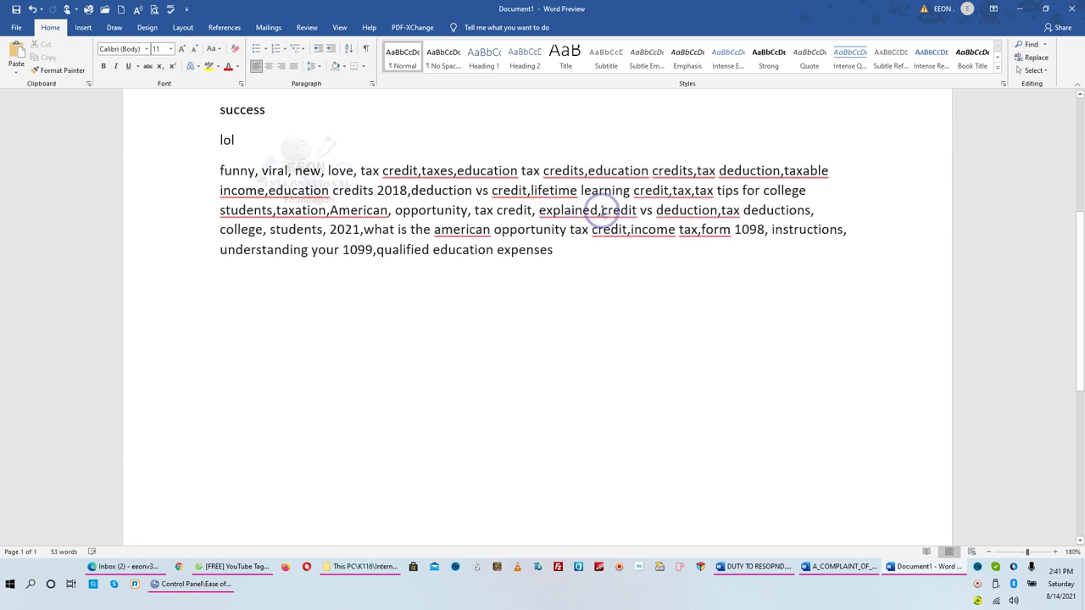
left_click(603, 210)
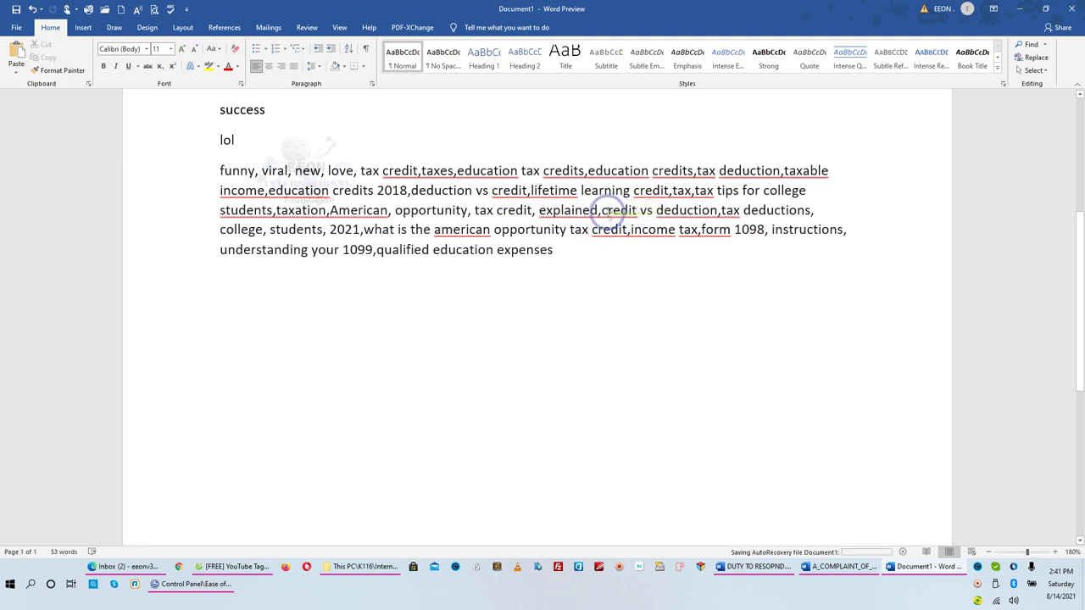
left_click_drag(601, 210, 699, 213)
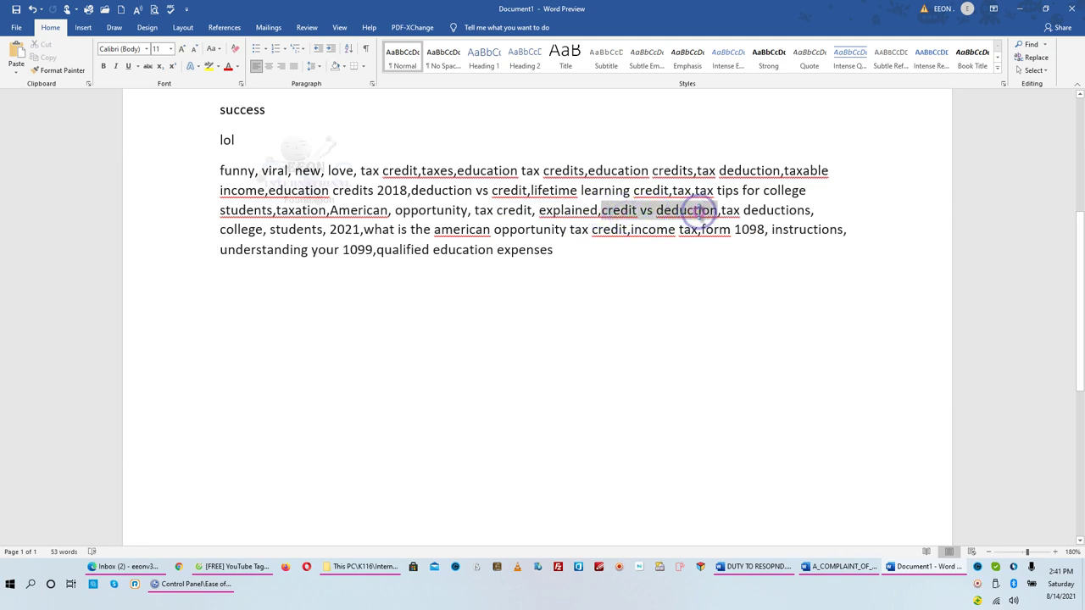
key("BackSpace")
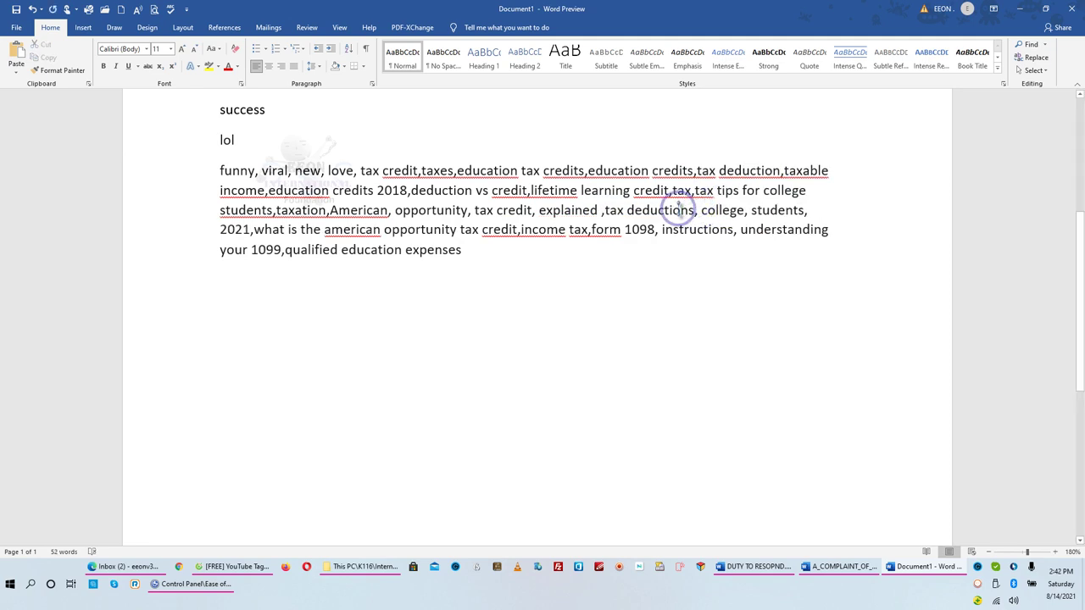
key("BackSpace")
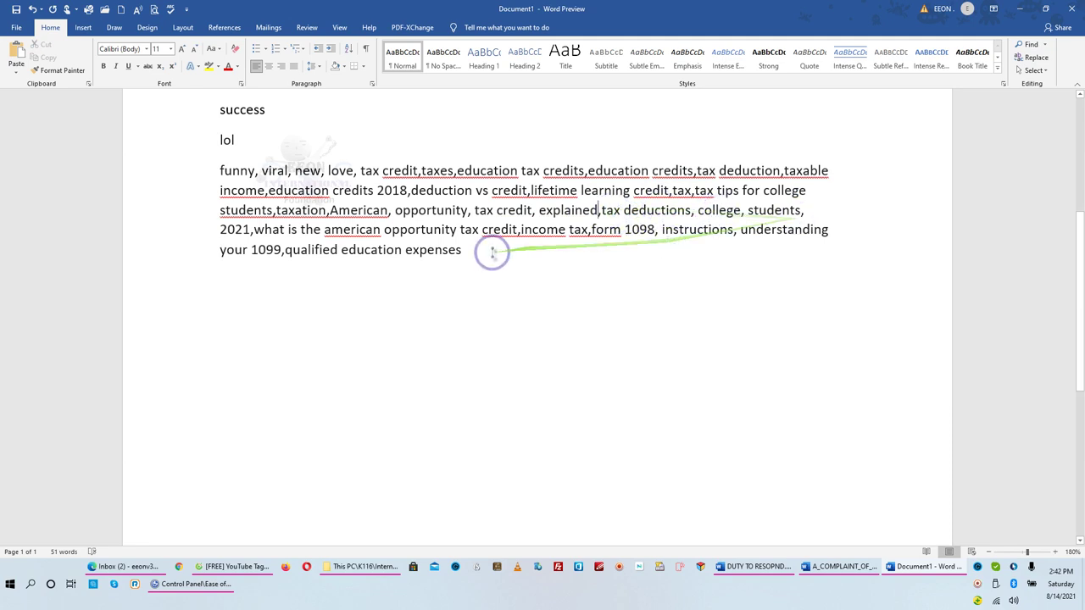
Delete the tag "what is the american opportunity tax credit" after 2021, including the extra comma
left_click_drag(254, 229, 511, 224)
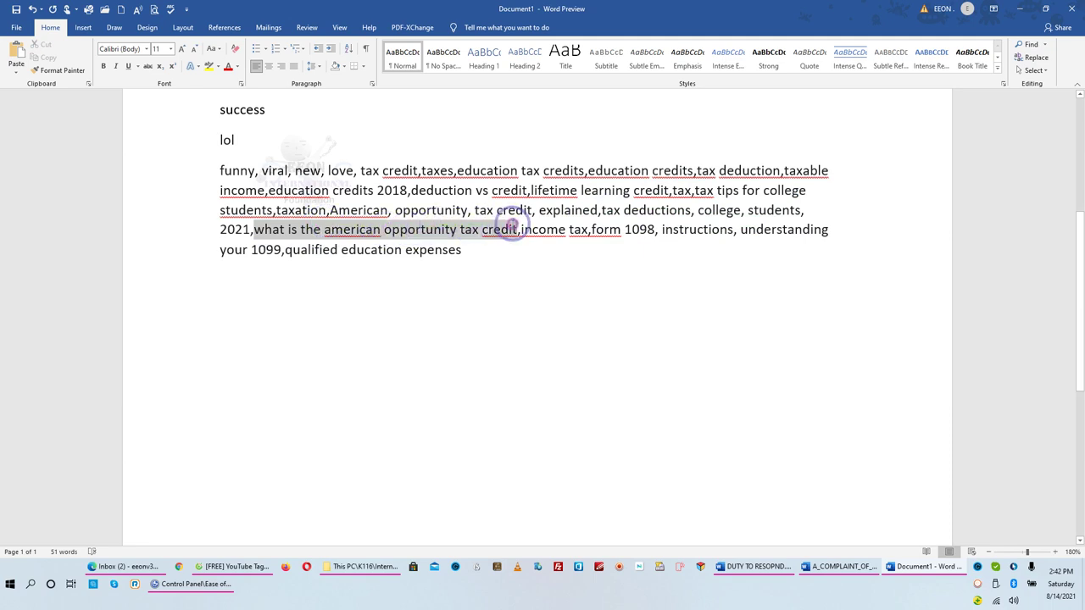
key("Delete")
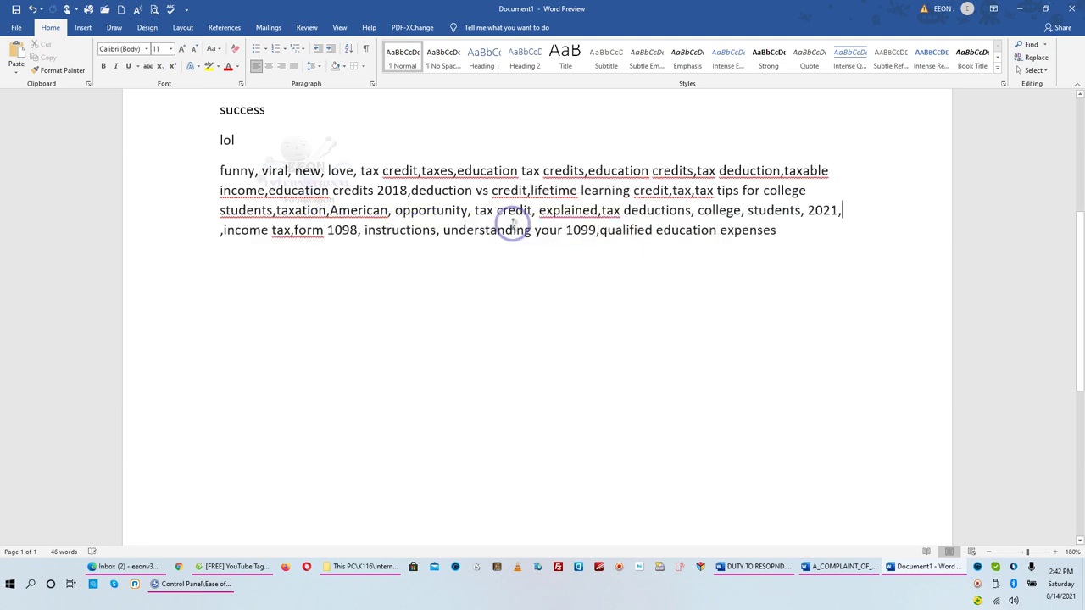
key("BackSpace")
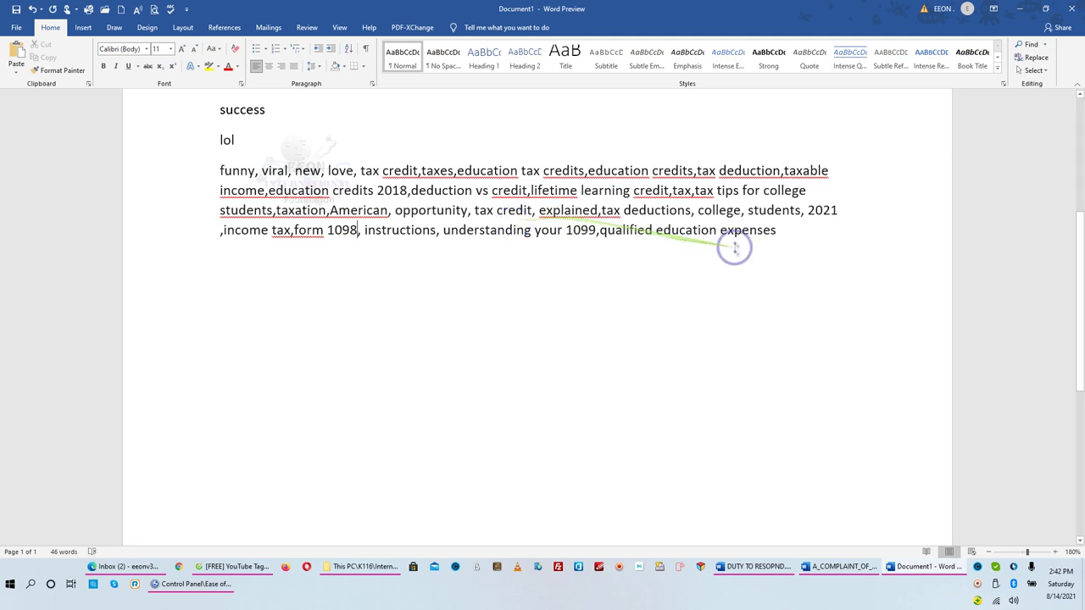
Join the paragraph starting with "funny" to the "lol" line above, separated by a comma
left_click(219, 167)
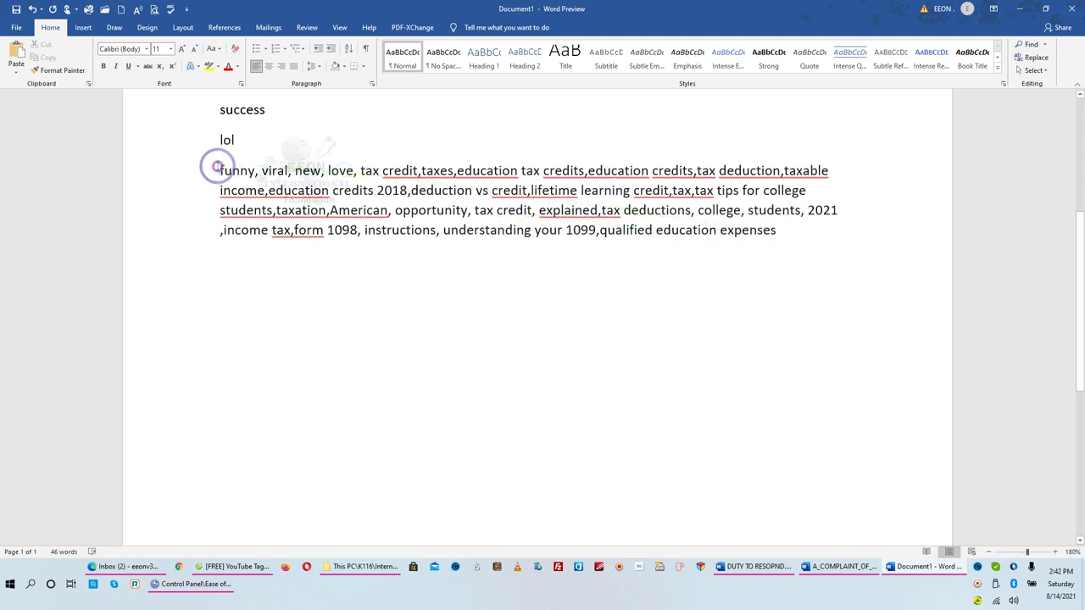
key("BackSpace")
type(",")
key("Up")
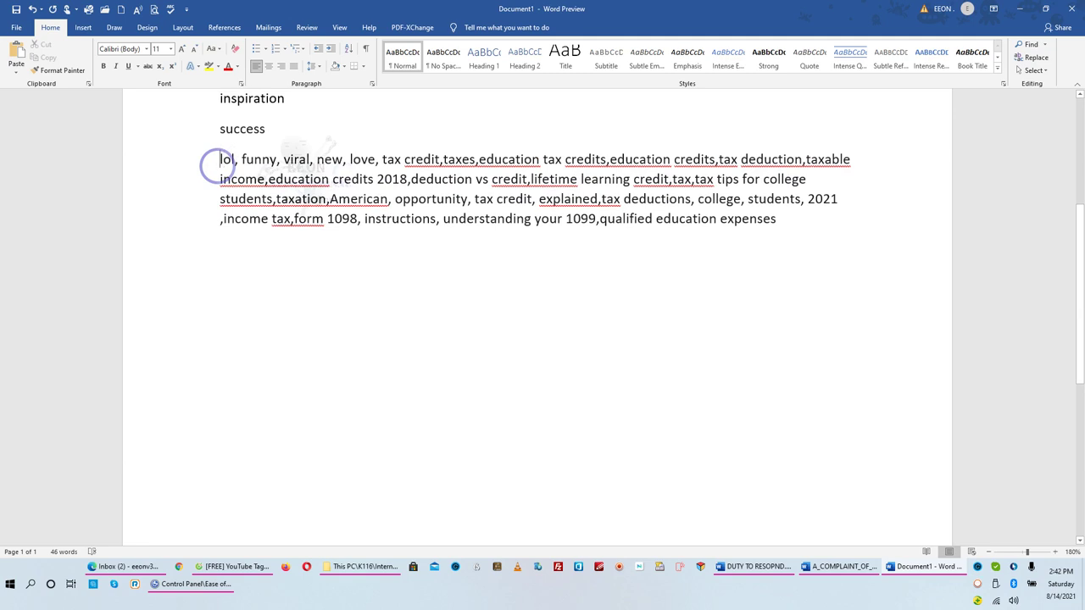
Join the paragraph starting with "lol" to the "success" and "inspiration" lines above, separating the tags with commas
key("BackSpace")
type(",")
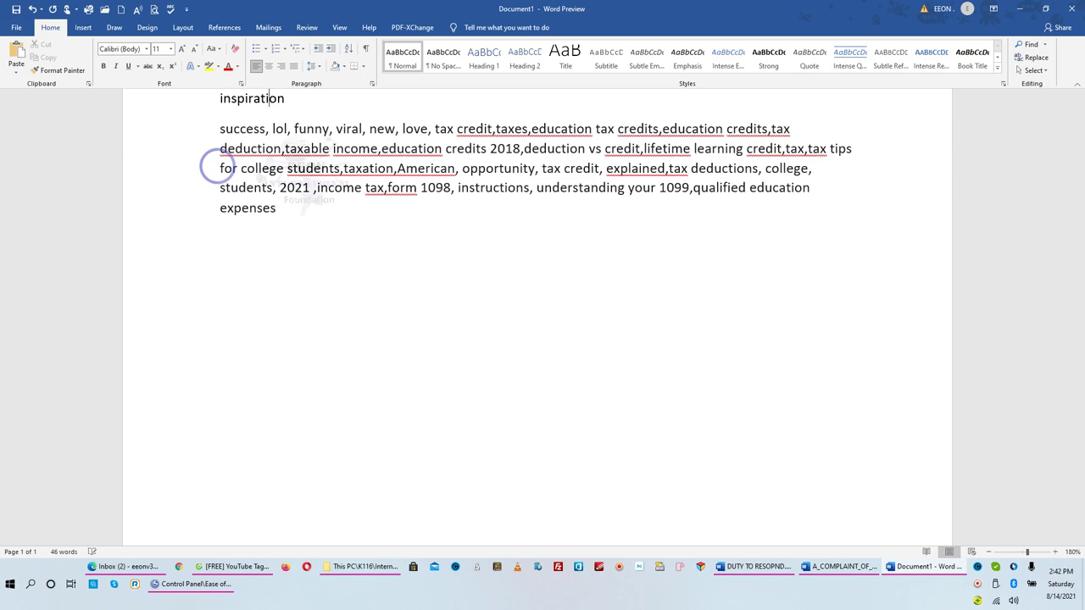
key("BackSpace")
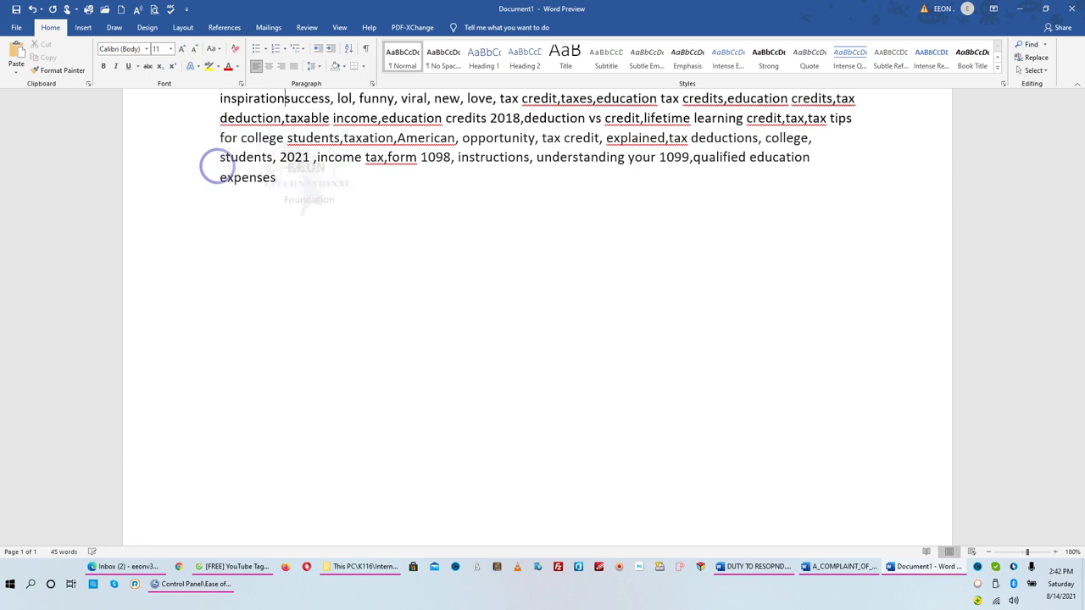
type(",")
Join the paragraph starting with "inspiration" to the "motivational" and "nonprofit" lines above, separating the tags with commas
key("Up")
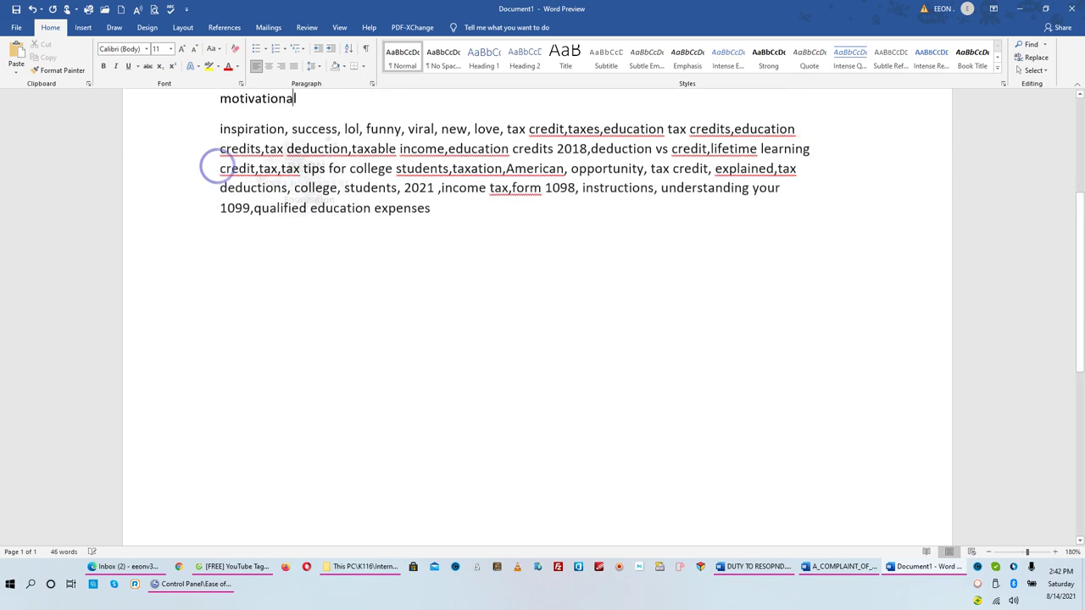
key("Up")
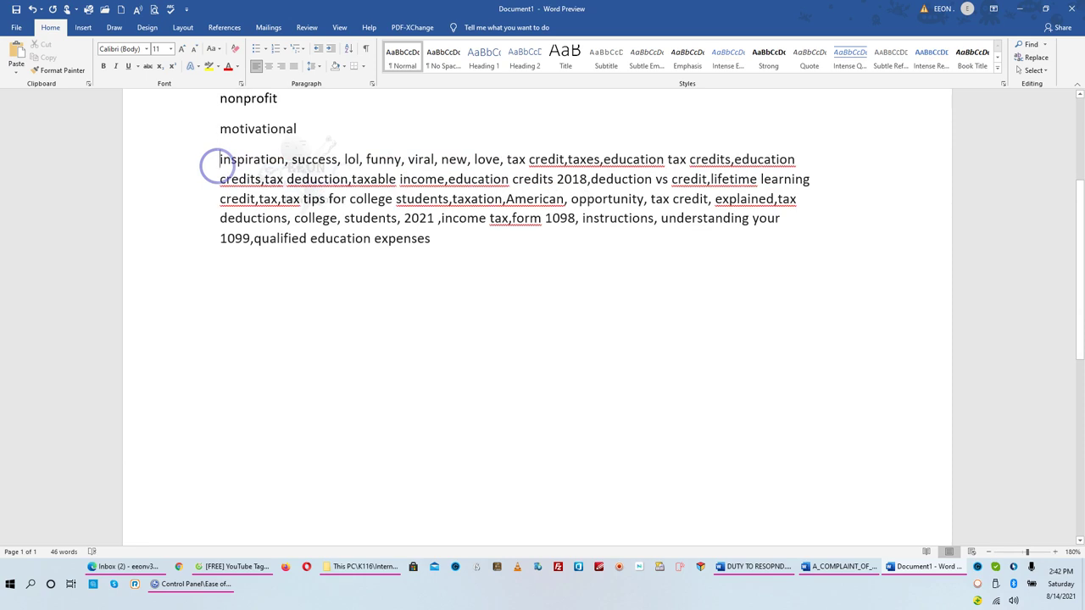
key("BackSpace")
type(",")
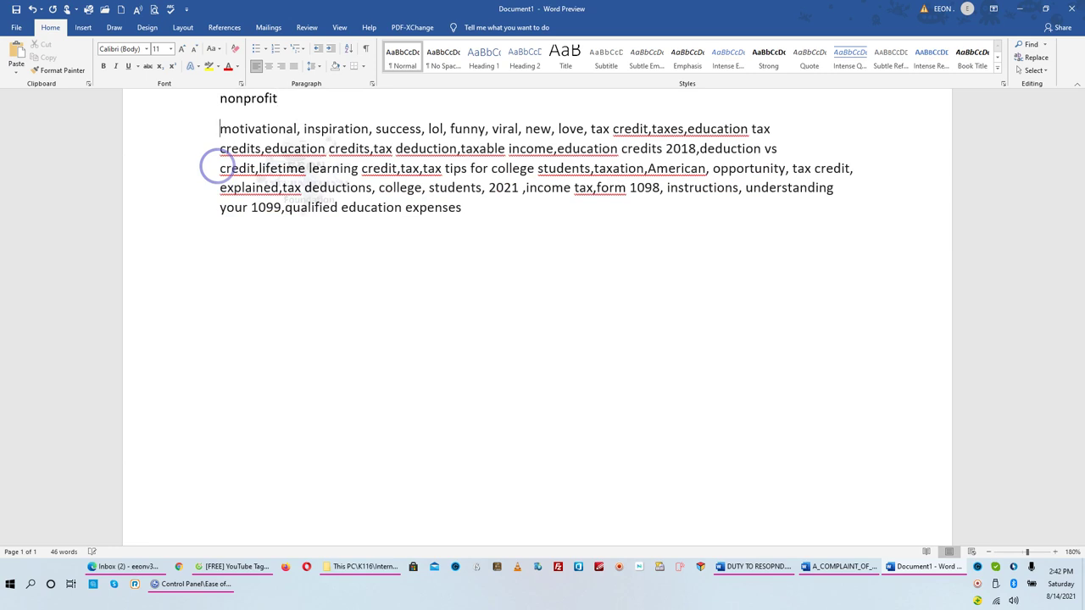
key("BackSpace")
type(",")
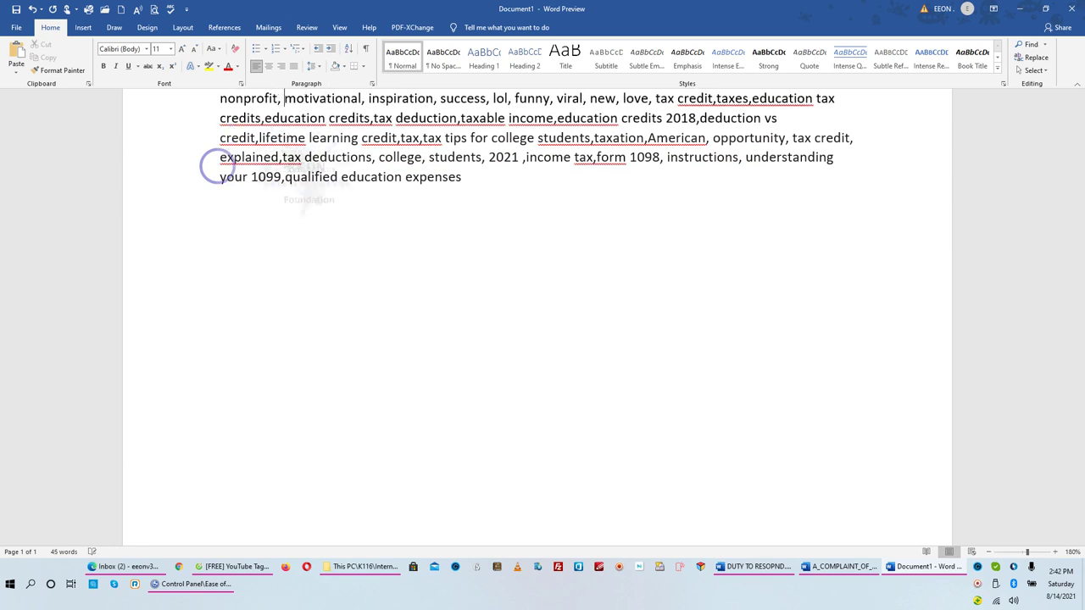
Join the paragraph starting with "nonprofit" to the "facts", "learning" and "teaching" lines above, separating the tags with commas
key("Up")
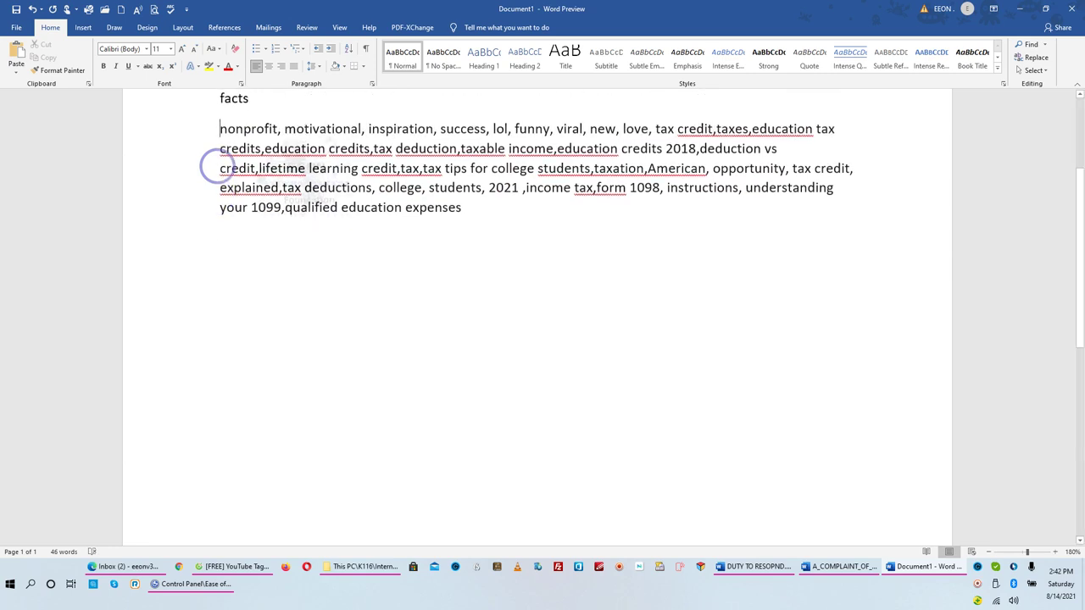
key("BackSpace")
type(",")
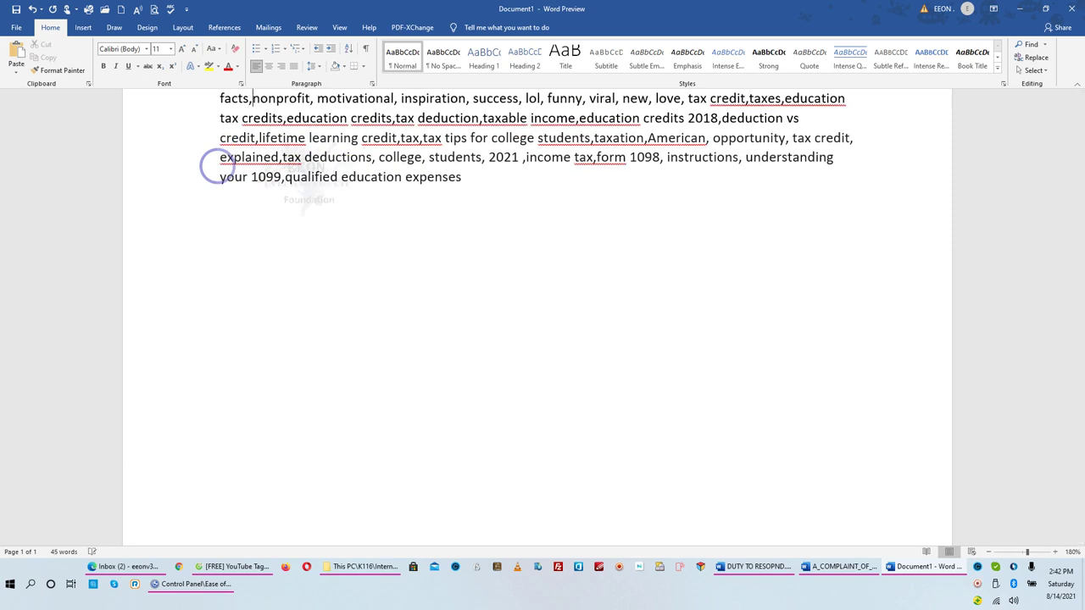
key("Up")
key("Up")
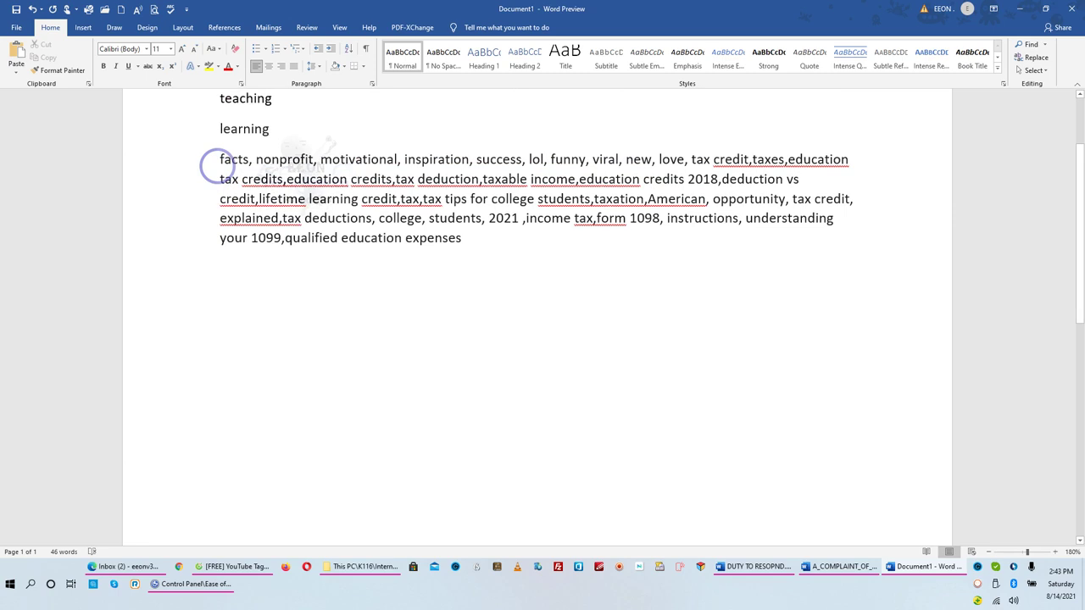
key("BackSpace")
type(",")
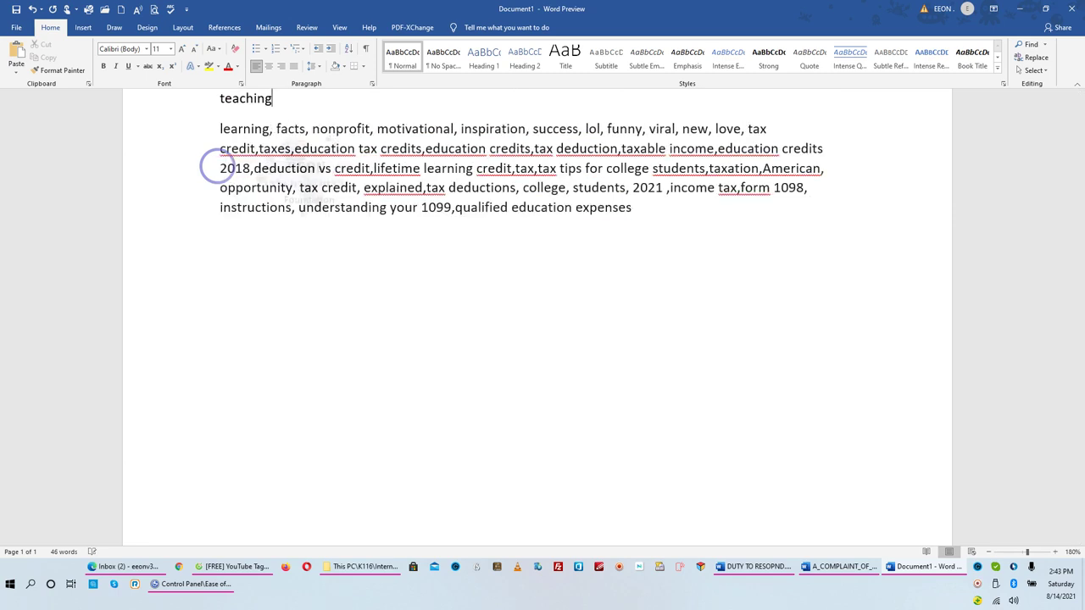
key("BackSpace")
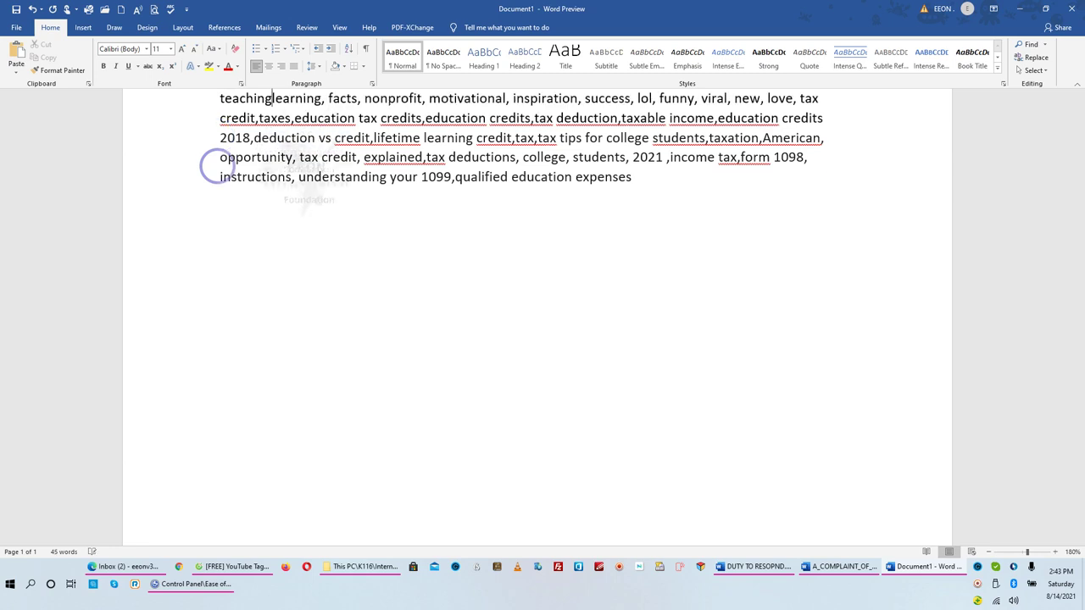
type(",")
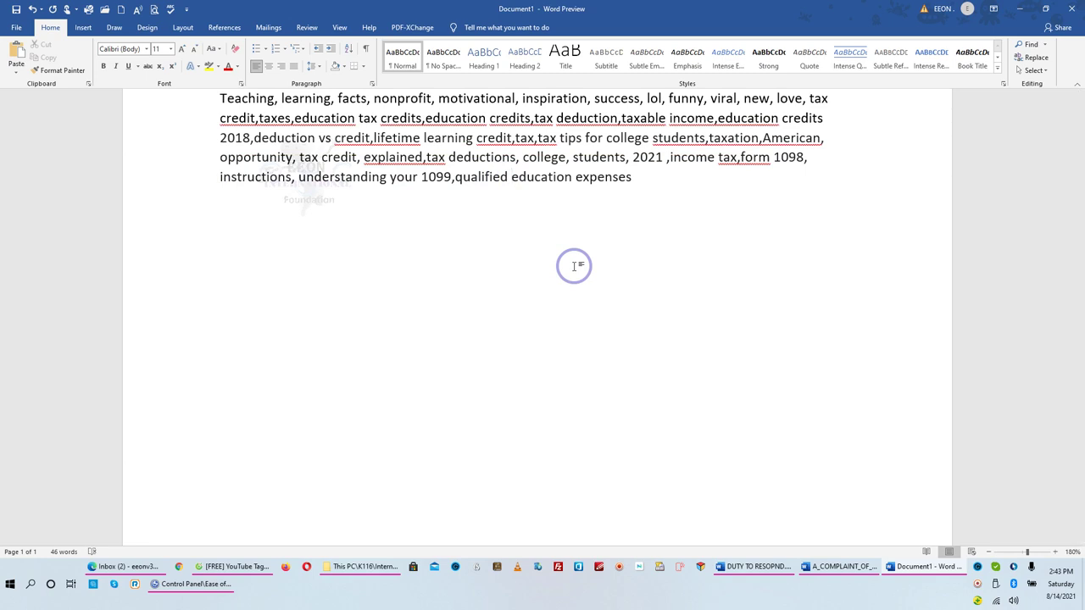
Add commas after "qualified", "education" and "expenses" at the end of the tag list
type(",")
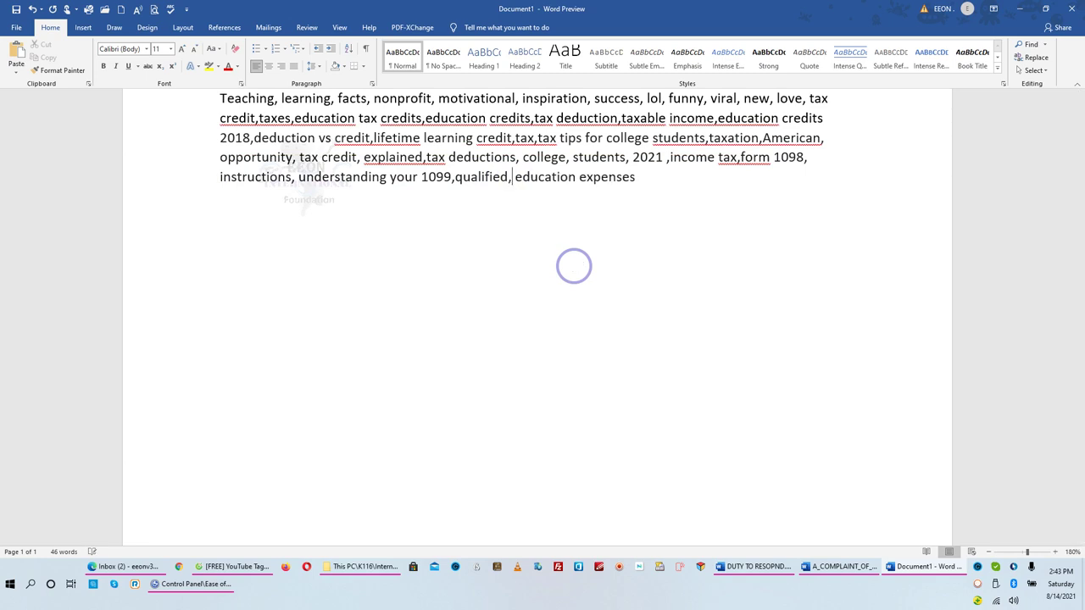
left_click(578, 179)
type(",")
left_click(640, 180)
type(",")
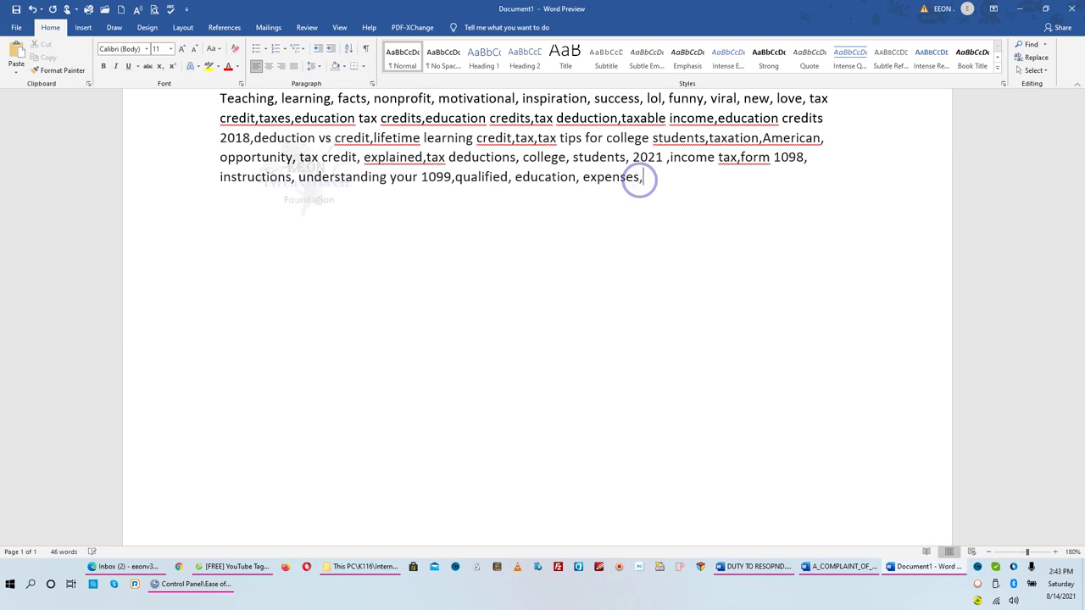
Copy the whole tag list from Word and add it after the existing video tags in YouTube Studio
left_click_drag(646, 176, 218, 100)
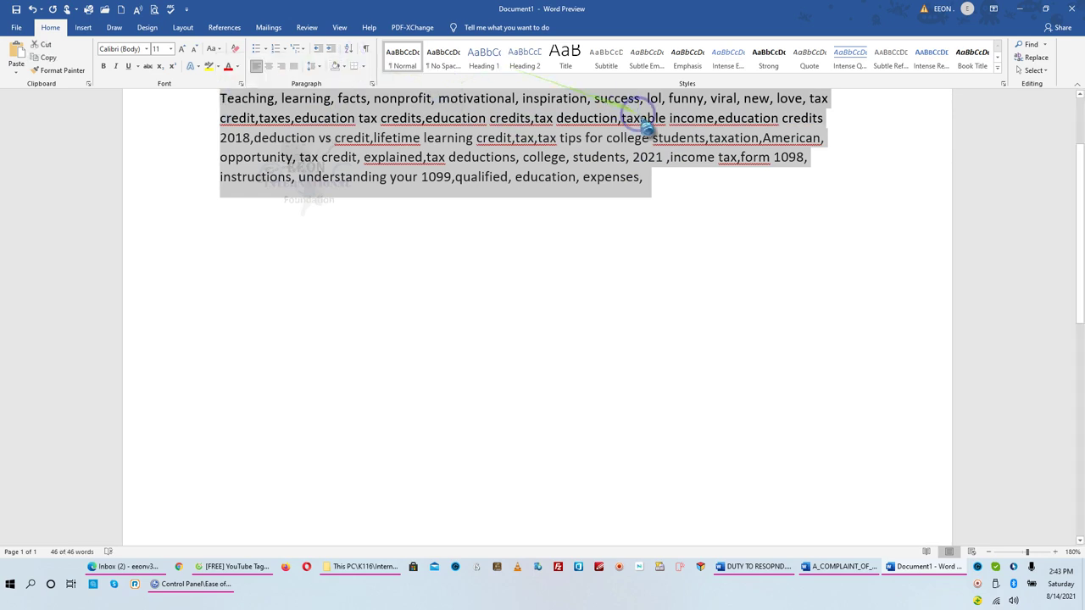
left_click(1019, 10)
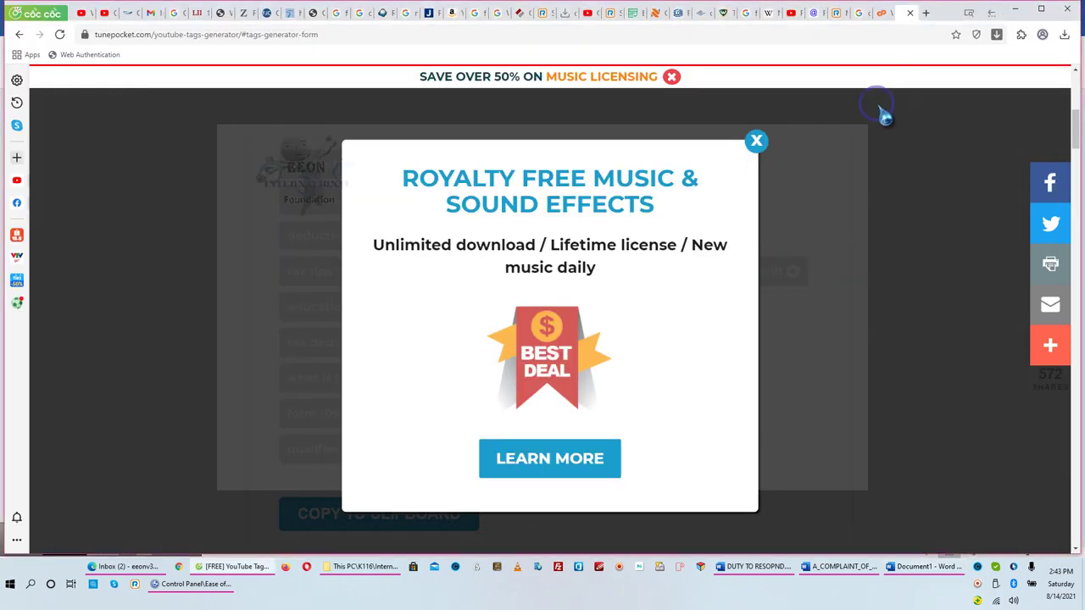
left_click(756, 141)
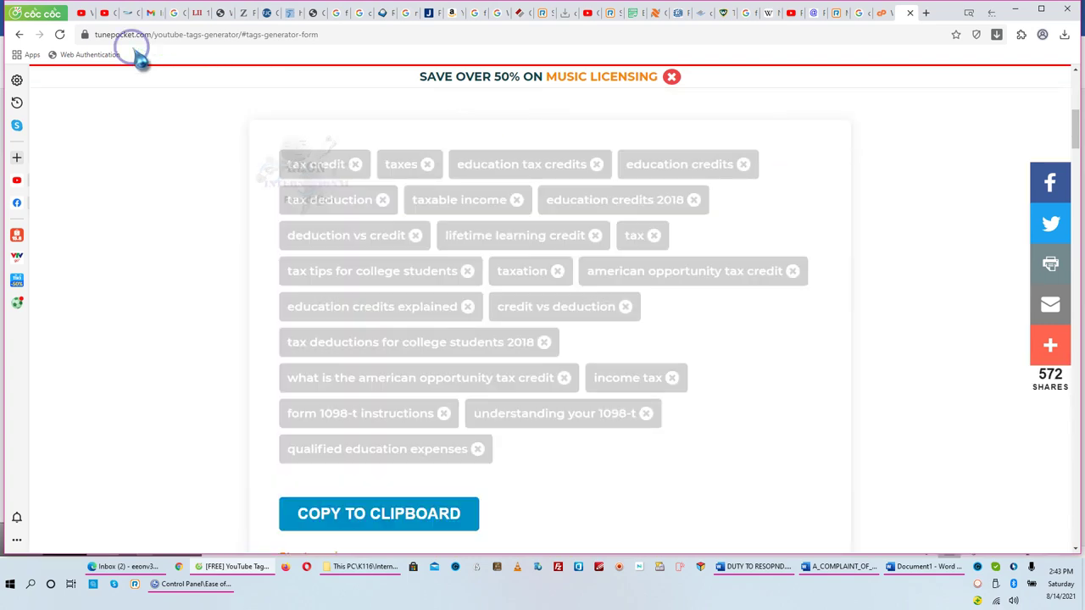
left_click(77, 13)
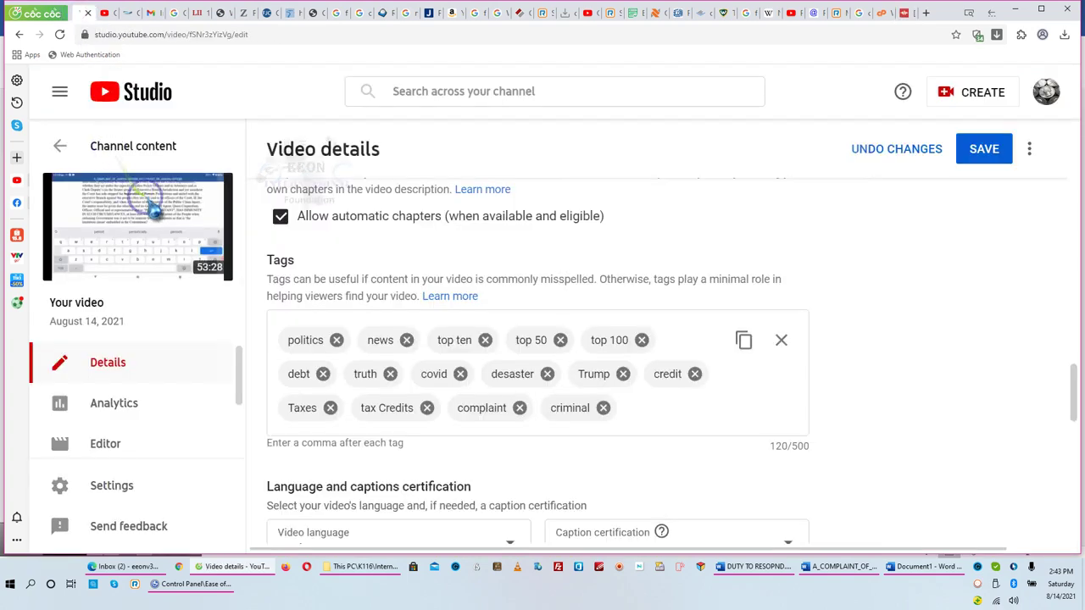
left_click(627, 412)
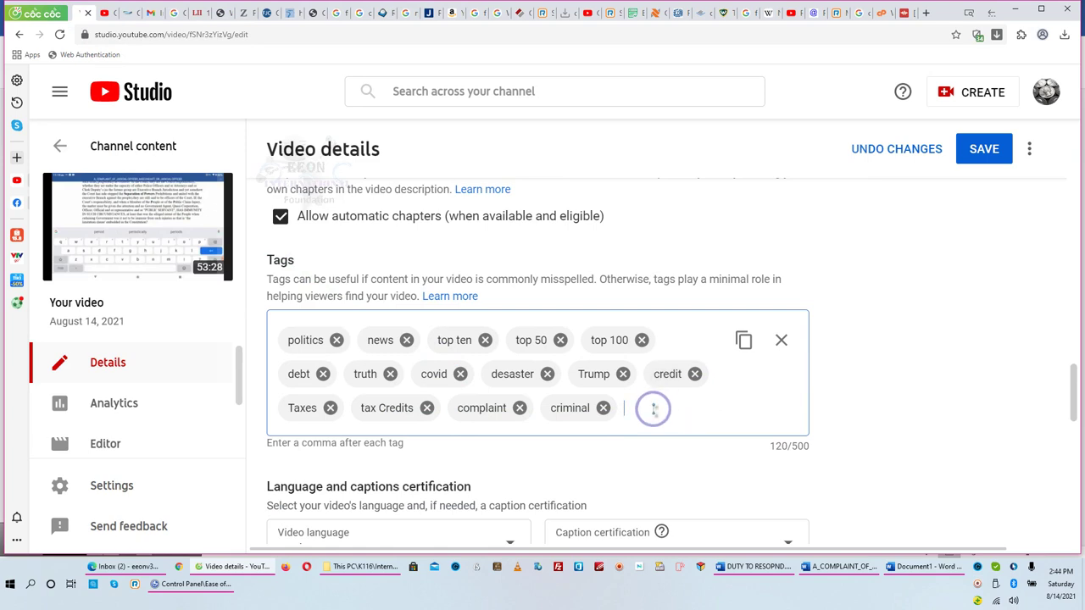
key("ctrl+v")
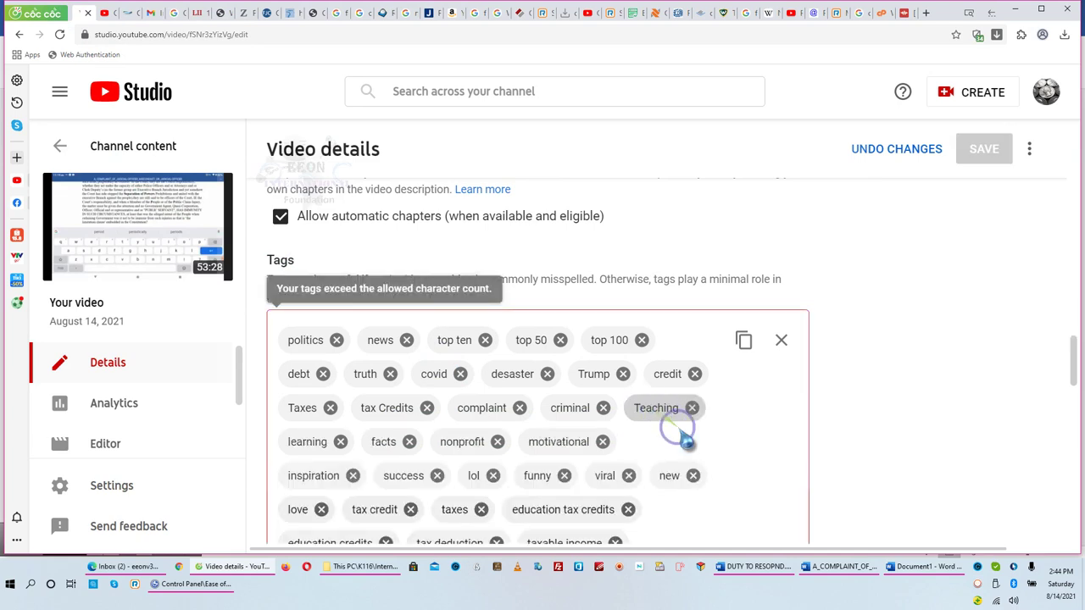
Remove the video tags "taxes", "tax credit", "education credits" and "education credits 2018"
scroll(669, 471, "down", 1)
scroll(666, 465, "down", 2)
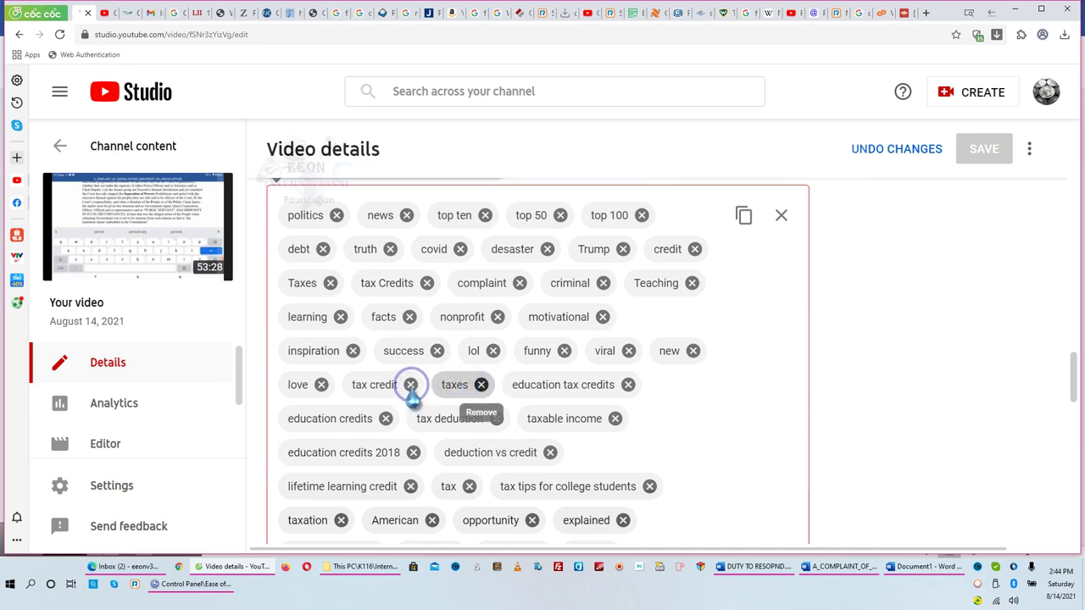
left_click(480, 385)
left_click(411, 385)
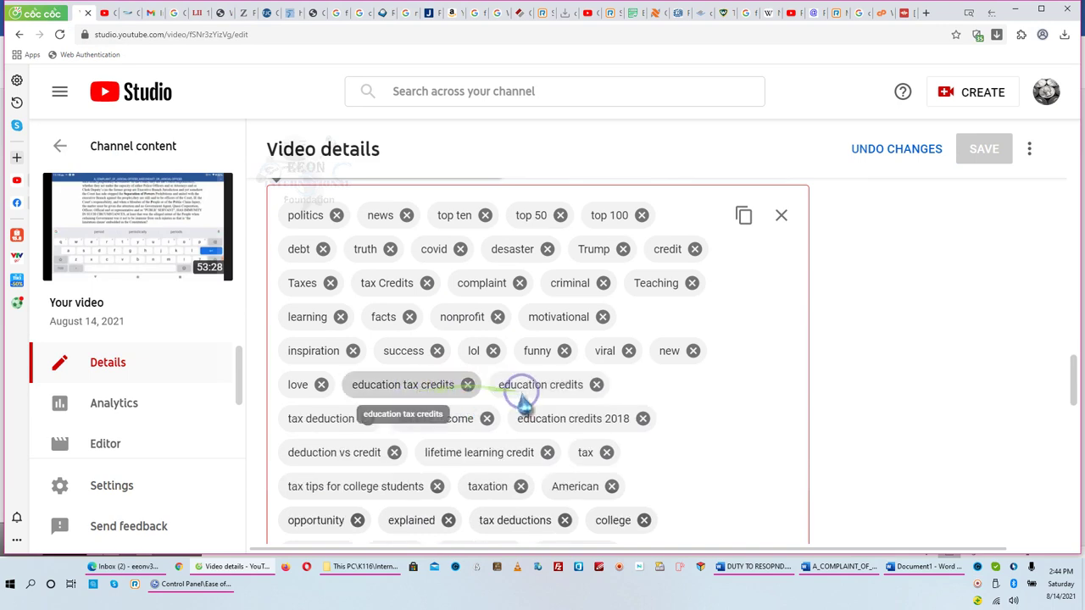
left_click(597, 385)
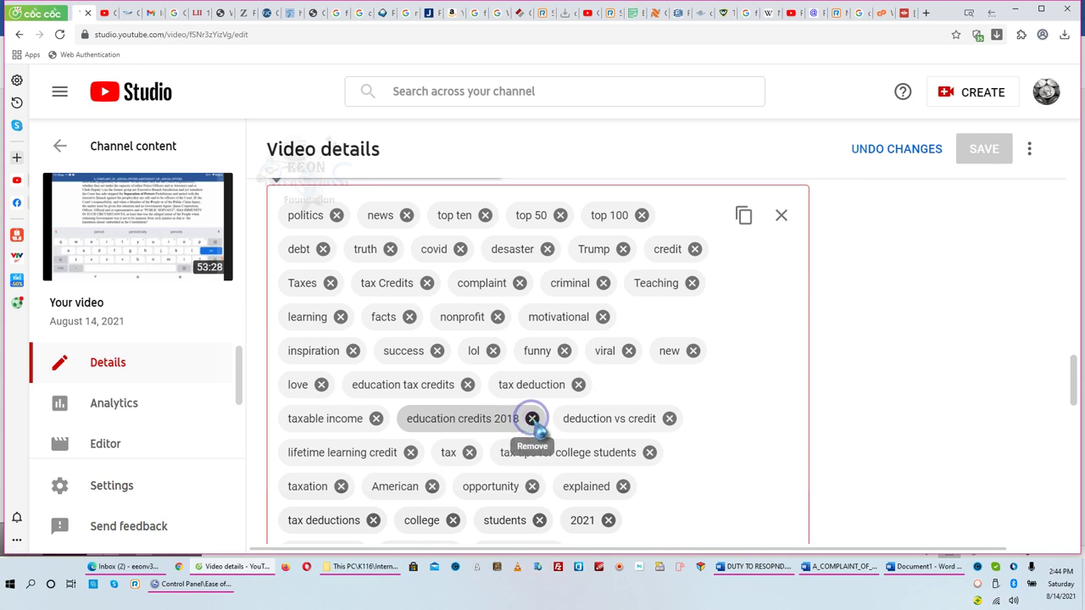
left_click(532, 419)
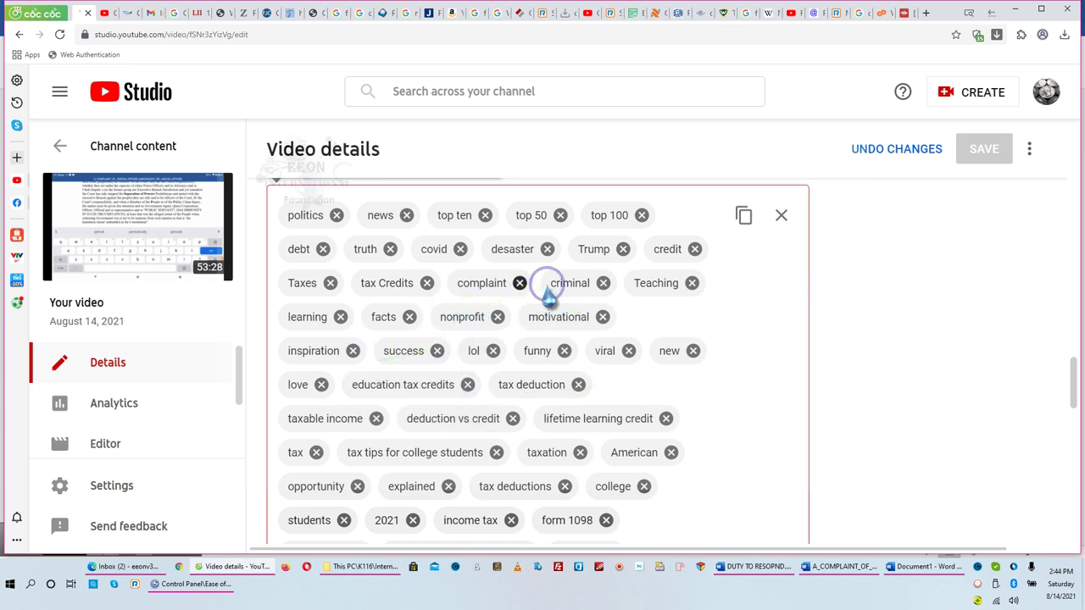
Shorten the video tag "understanding your 1099" to "1099"
scroll(593, 356, "down", 3)
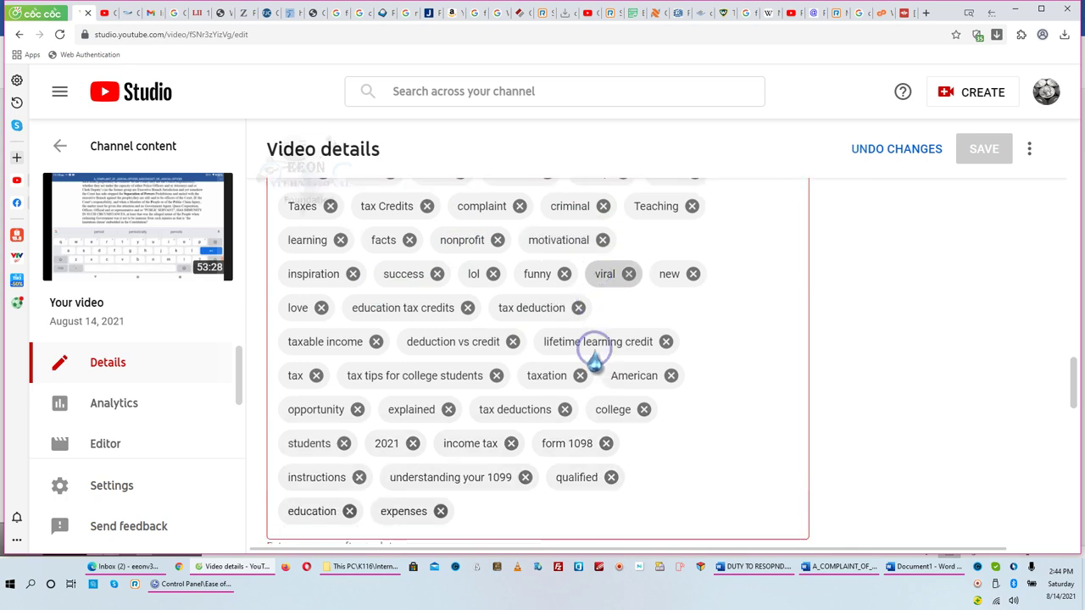
scroll(696, 410, "down", 1)
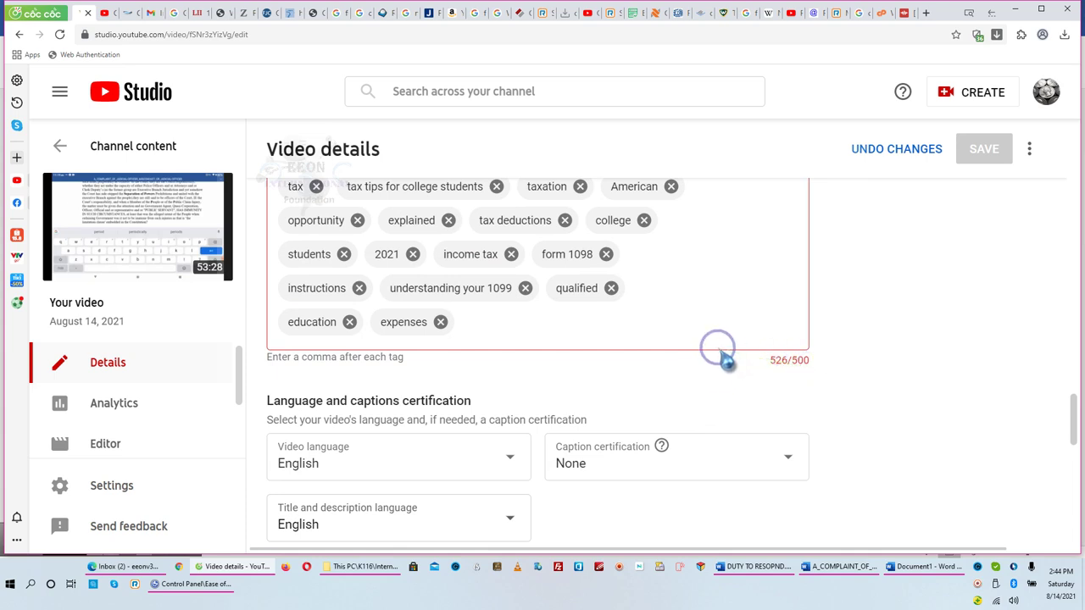
left_click(526, 288)
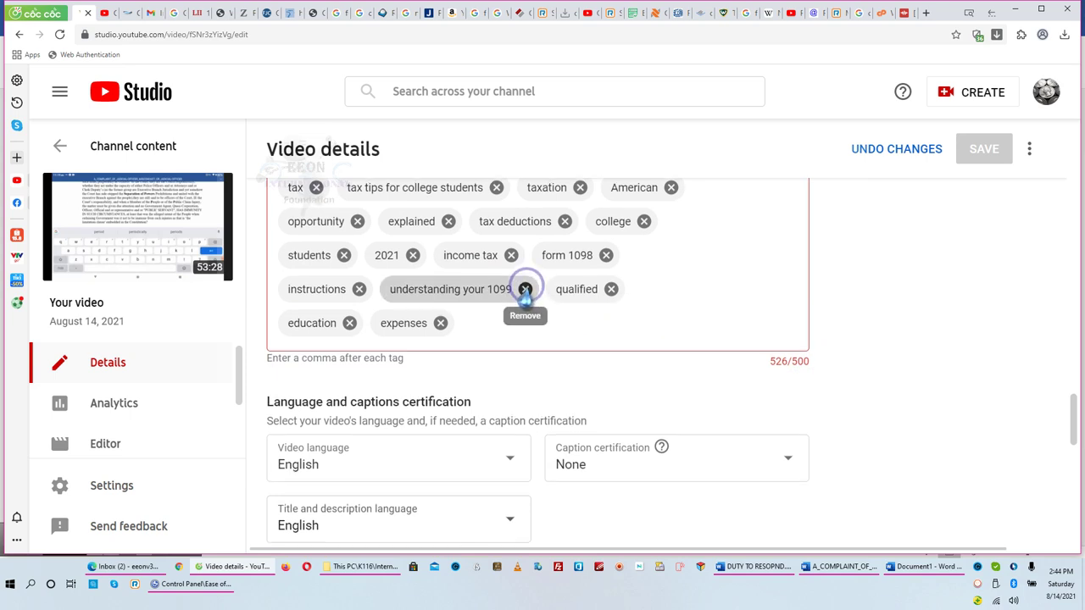
scroll(526, 288, "up", 2)
scroll(526, 297, "up", 1)
left_click(521, 289)
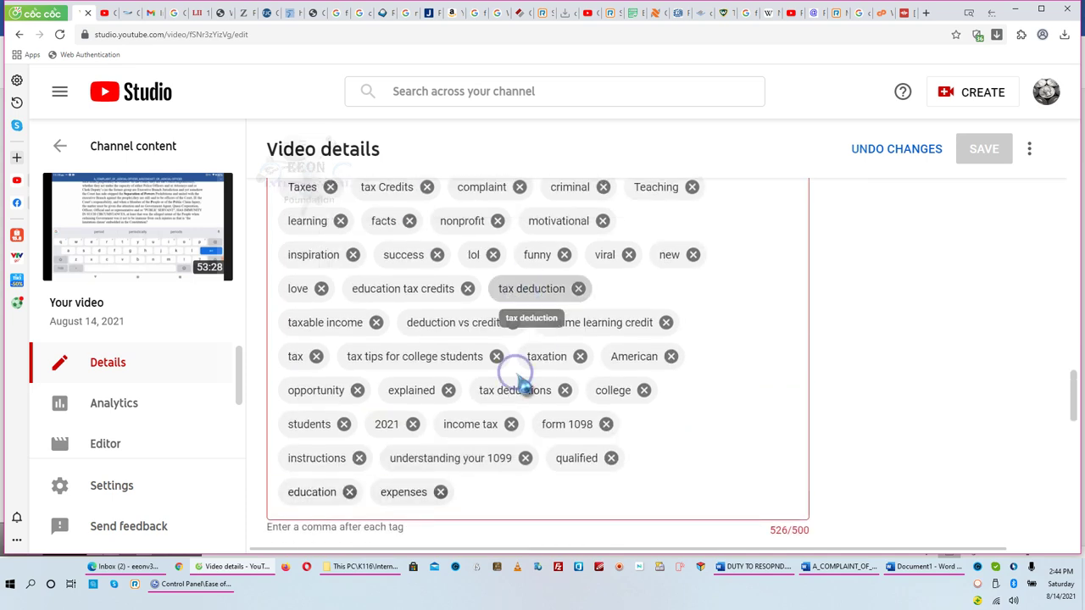
double_click(489, 458)
left_click_drag(488, 459, 385, 447)
key("BackSpace")
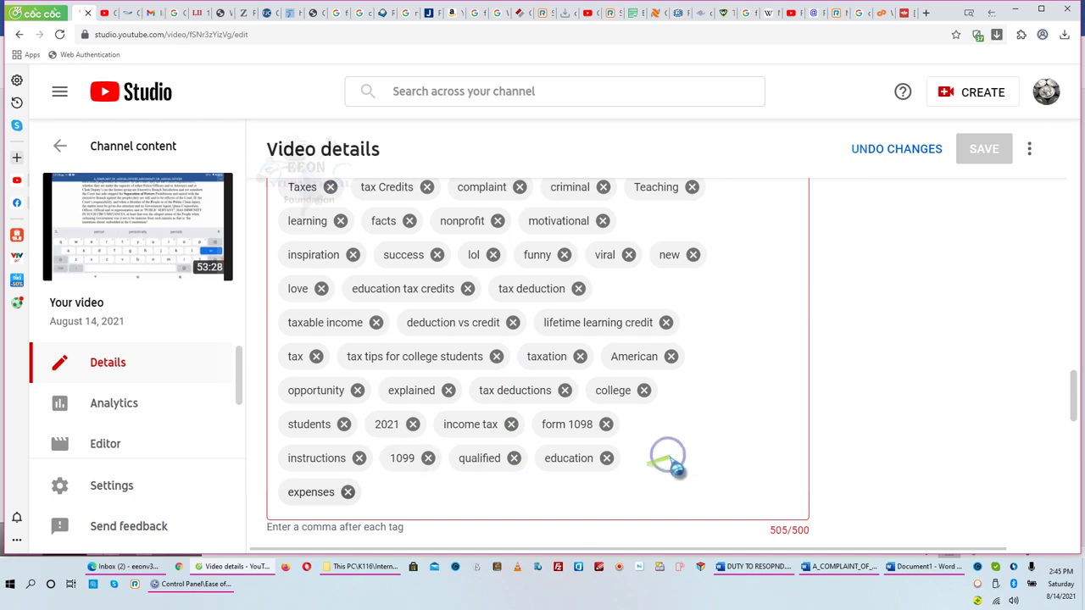
Shorten the video tag "lifetime learning credit" to "lifetime credit" and check the tag character count
left_click(591, 334)
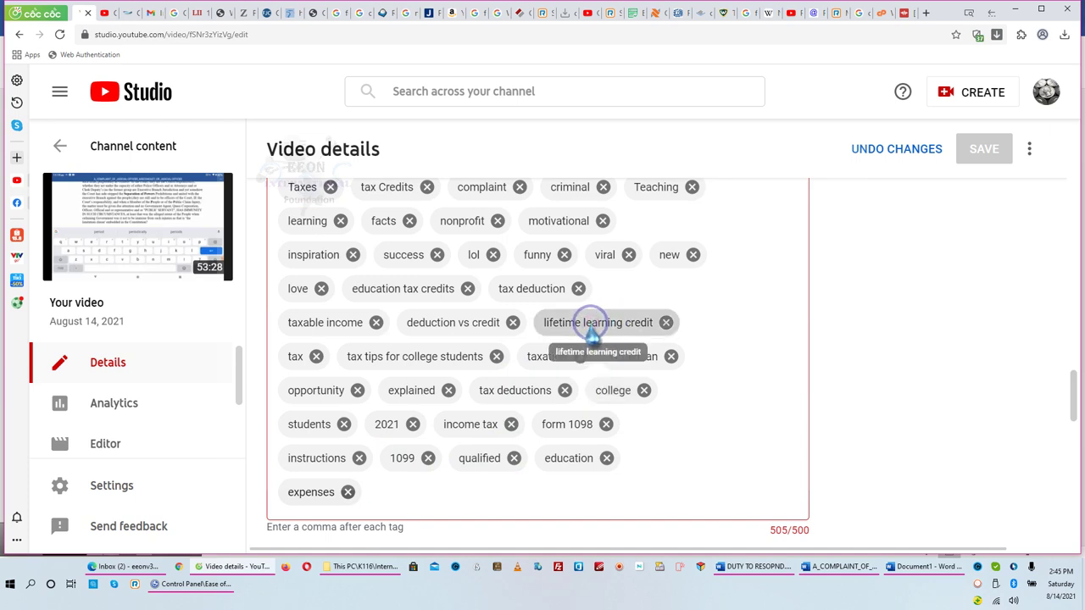
left_click(615, 320)
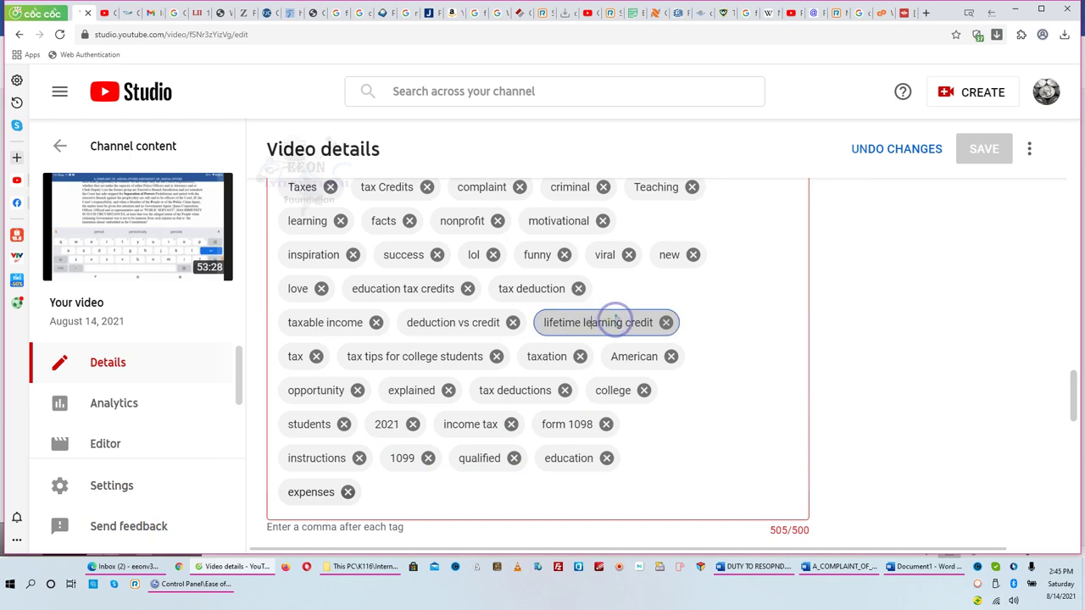
left_click_drag(621, 323, 576, 323)
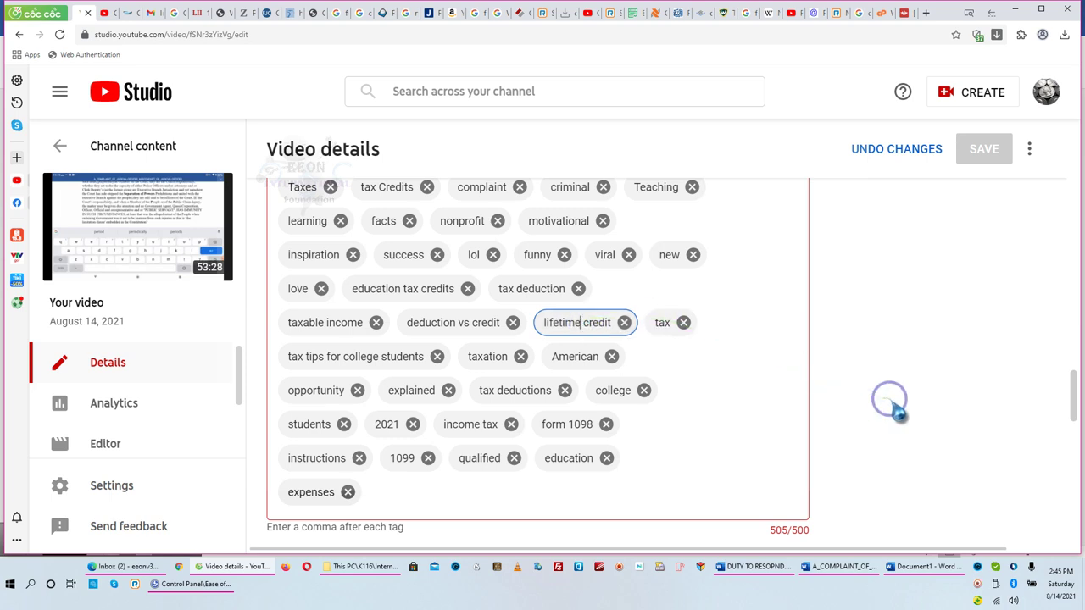
left_click(759, 421)
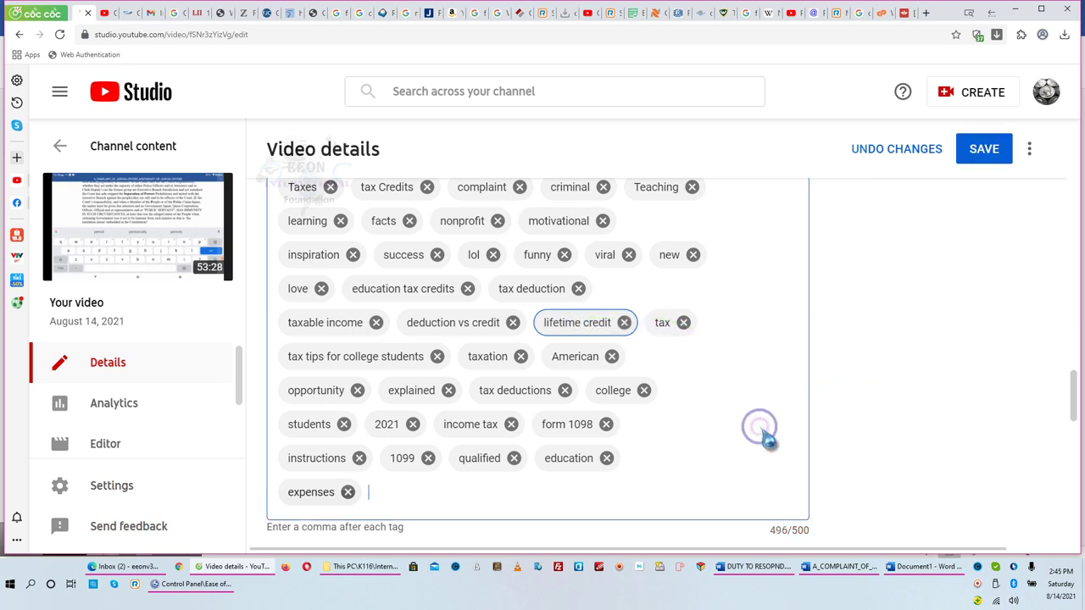
scroll(776, 420, "down", 2)
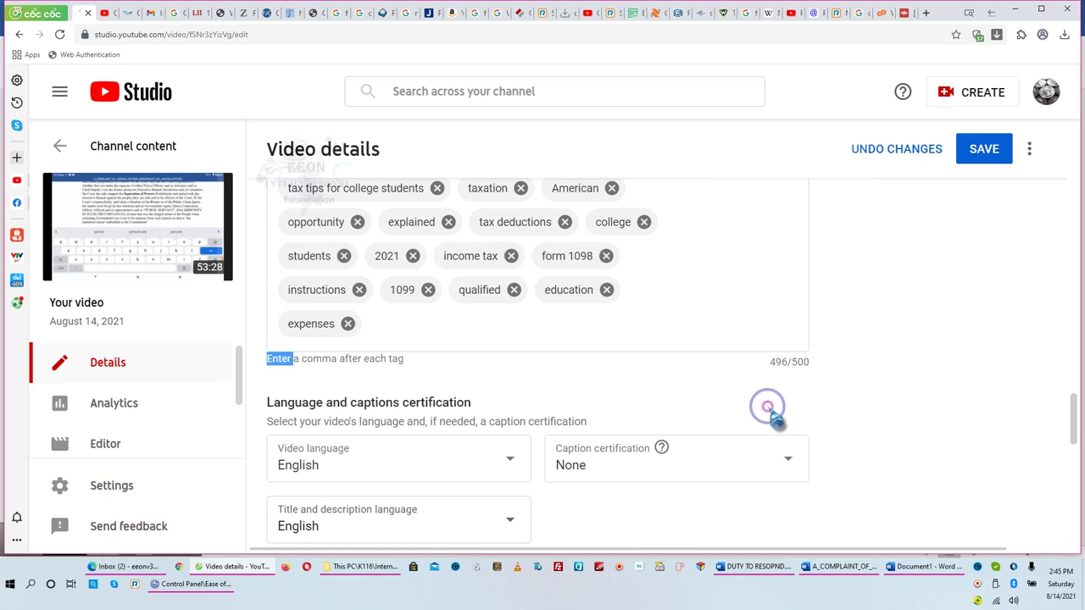
scroll(847, 322, "down", 1)
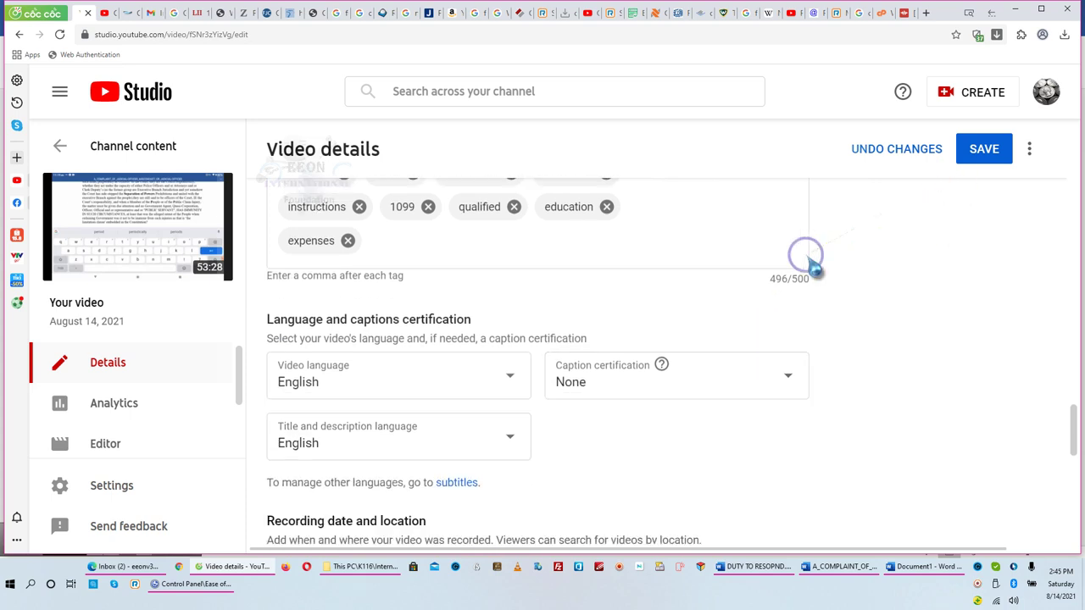
Review the end of the video's tag list and save the changes to the video details
left_click(473, 245)
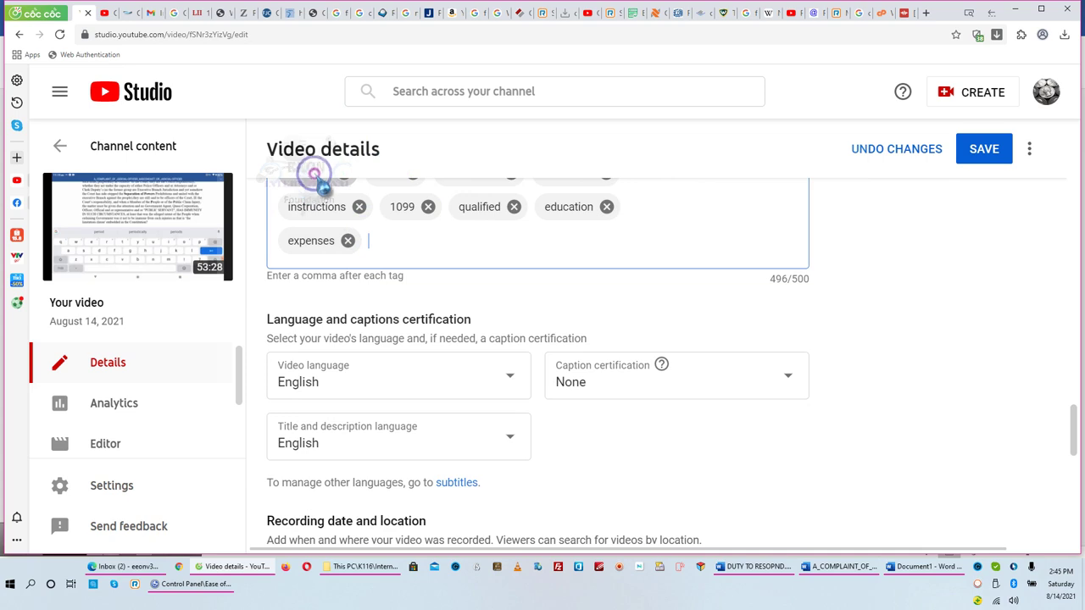
scroll(631, 305, "up", 2)
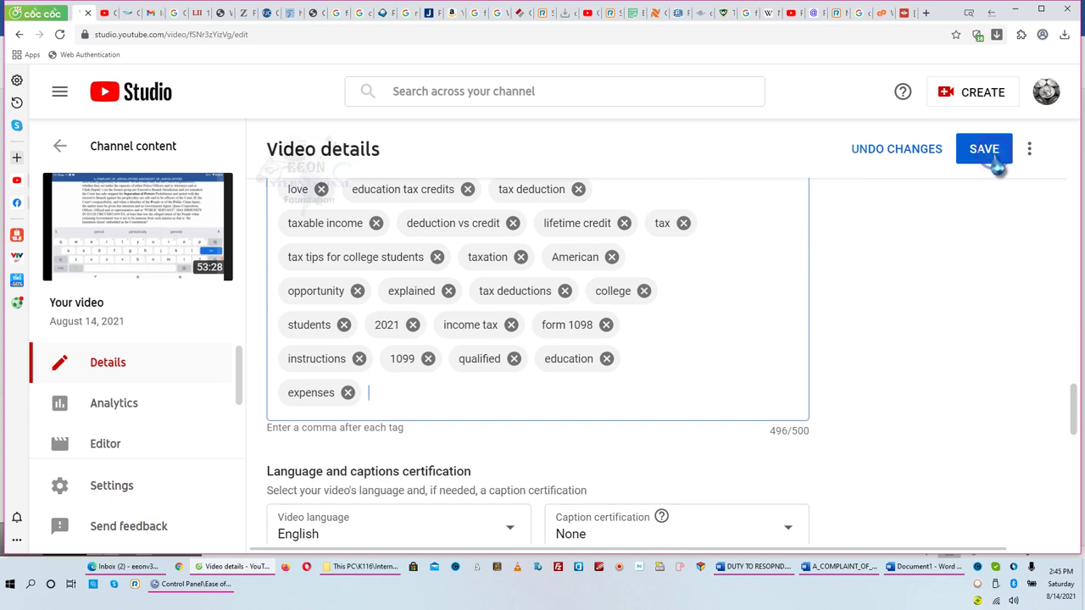
left_click(994, 167)
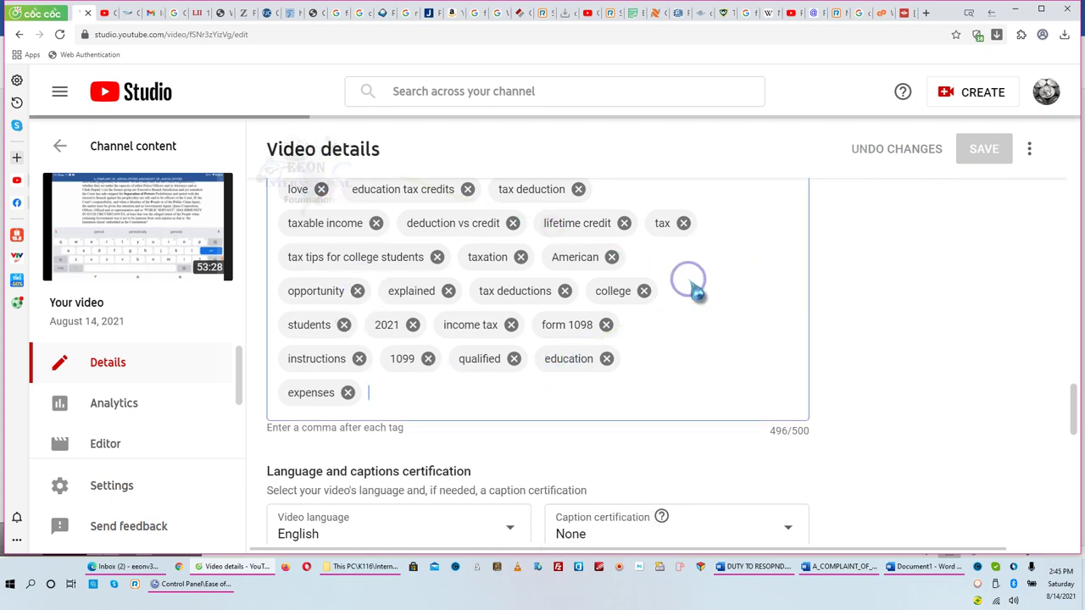
scroll(695, 292, "up", 5)
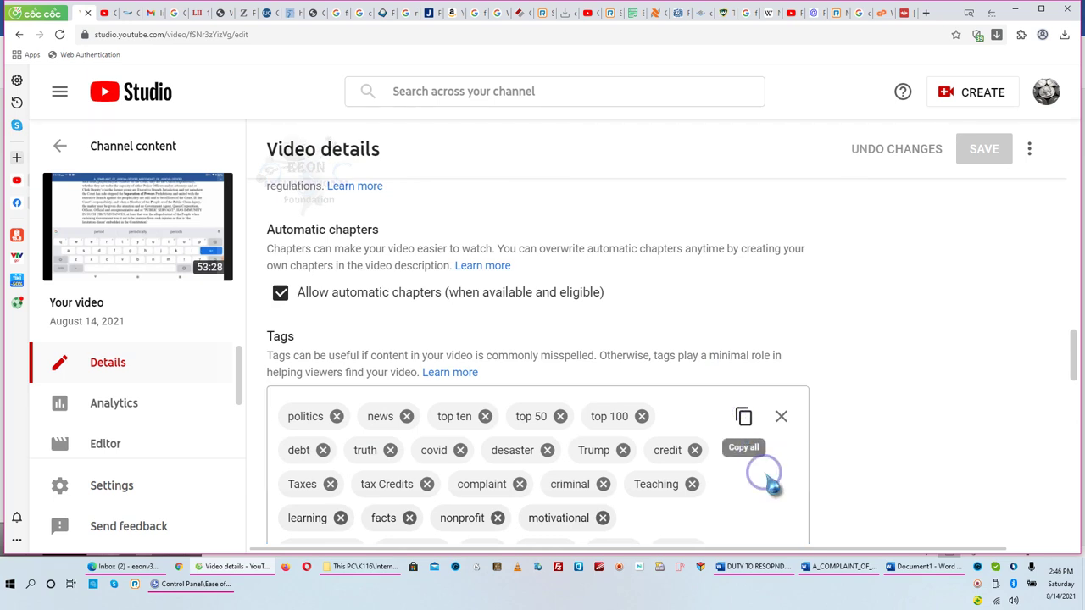
Switch to the tag list in Word and shorten "understanding your 1099" to "1099"
left_click(924, 566)
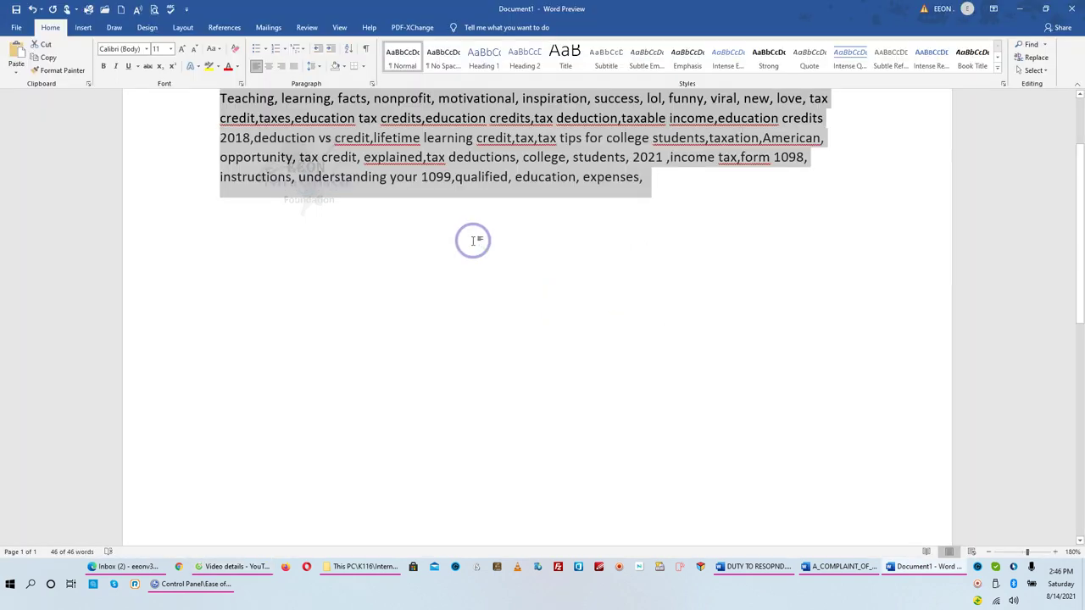
type("Teaching, learning, facts, nonprofit, motivational, inspiration, success, lol, funny, viral, new, love, tax credit,taxes,education tax credits,education credits,tax deduction,taxable income,education credits 2018,deduction vs credit,lifetime learning credit,tax,tax tips for college students,taxation,American, opportunity, tax credit, explained,tax deductions, college, students, 2021 ,income tax,form 1098, instructions, understanding your 1099,qualified, education, expenses,")
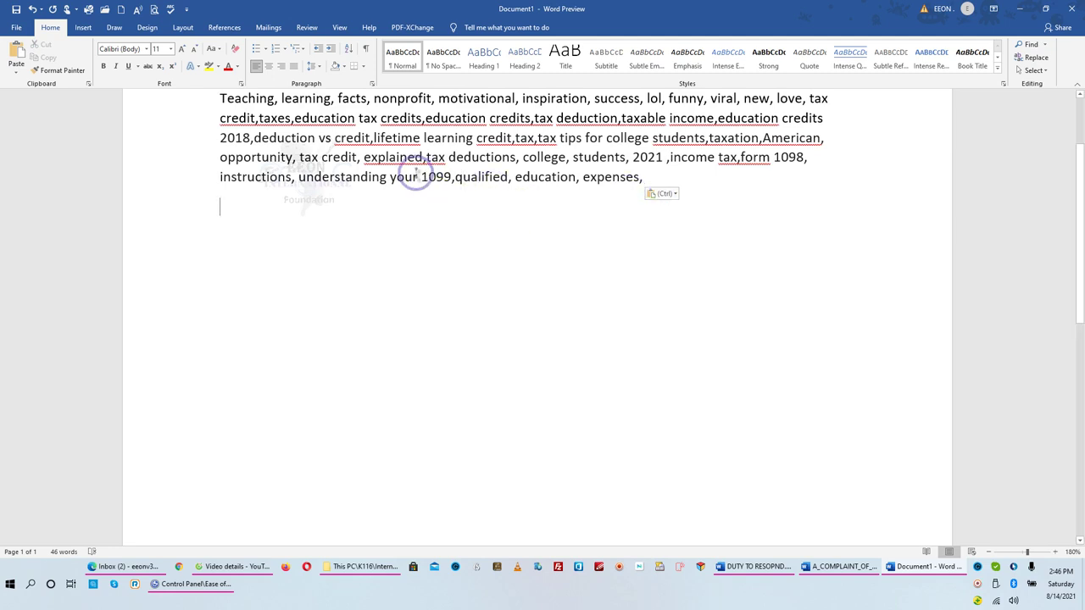
left_click_drag(418, 175, 363, 175)
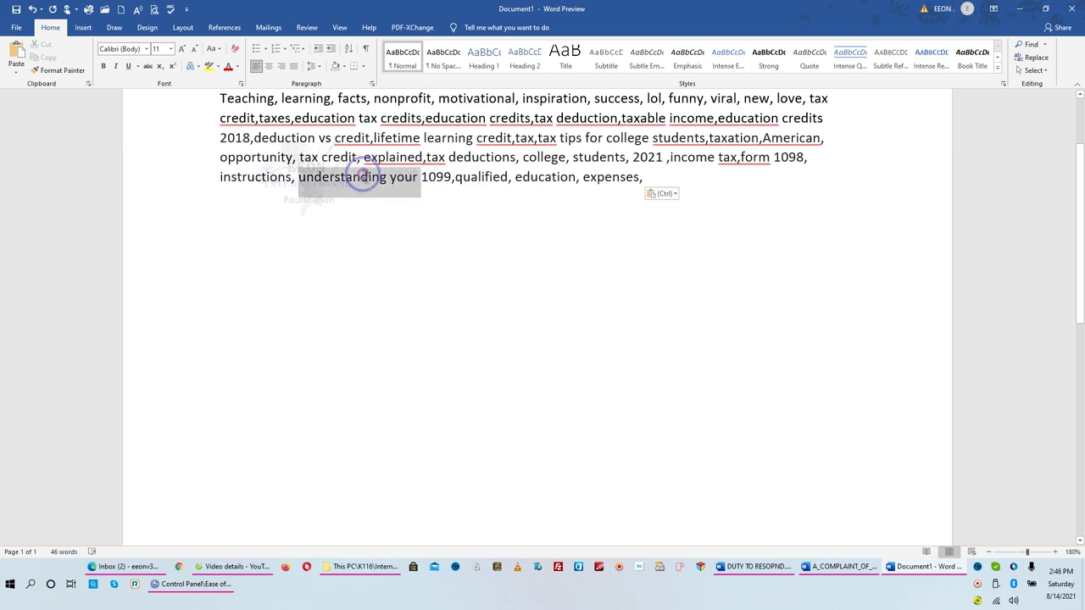
key("Delete")
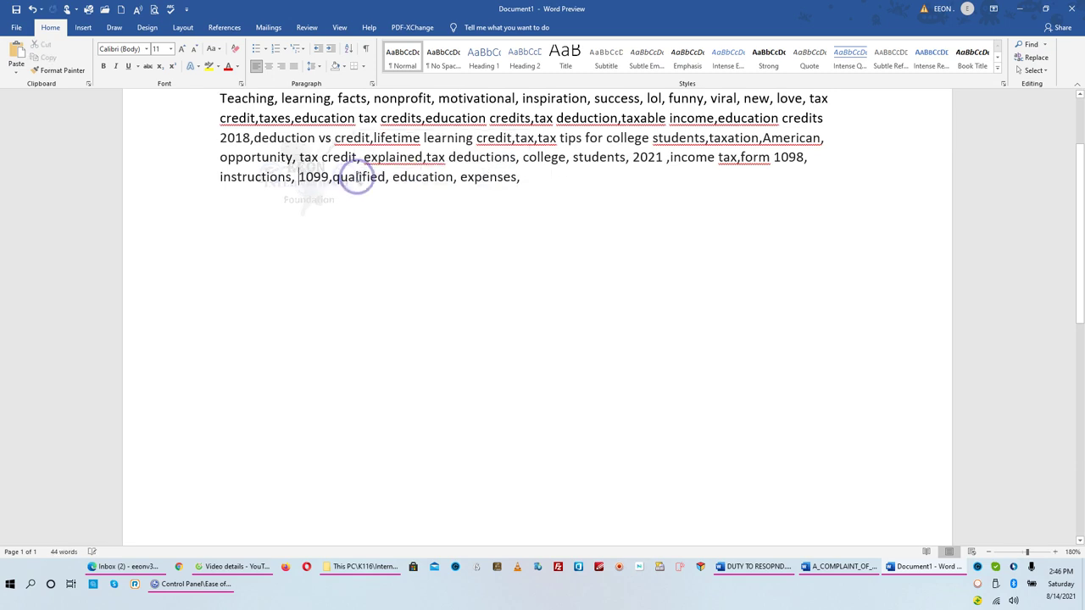
key("ctrl+End")
key("Return")
key("Return")
type("Teaching, learning, facts, nonprofit, motivational, inspiration, success, lol, funny, viral, new, love, tax credit,taxes,education tax credits,education credits,tax deduction,taxable income,education credits 2018,deduction vs credit,lifetime learning credit,tax,tax tips for college students,taxation,American, opportunity, tax credit, explained,tax deductions, college, students, 2021 ,income tax,form 1098, instructions, understanding your 1099,qualified, education, expenses,")
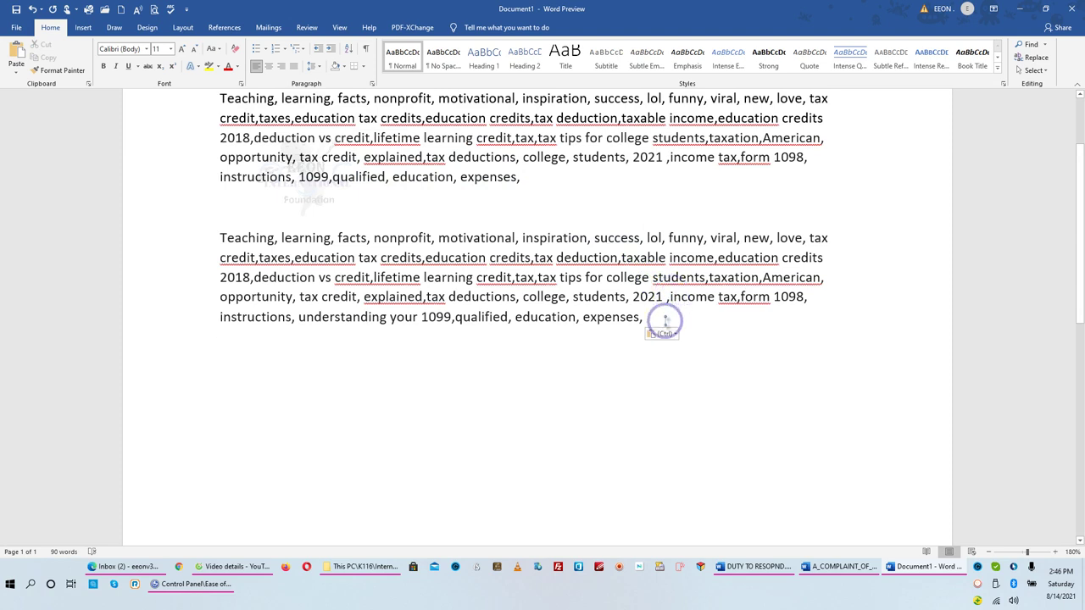
left_click_drag(665, 323, 272, 208)
key("BackSpace")
key("BackSpace")
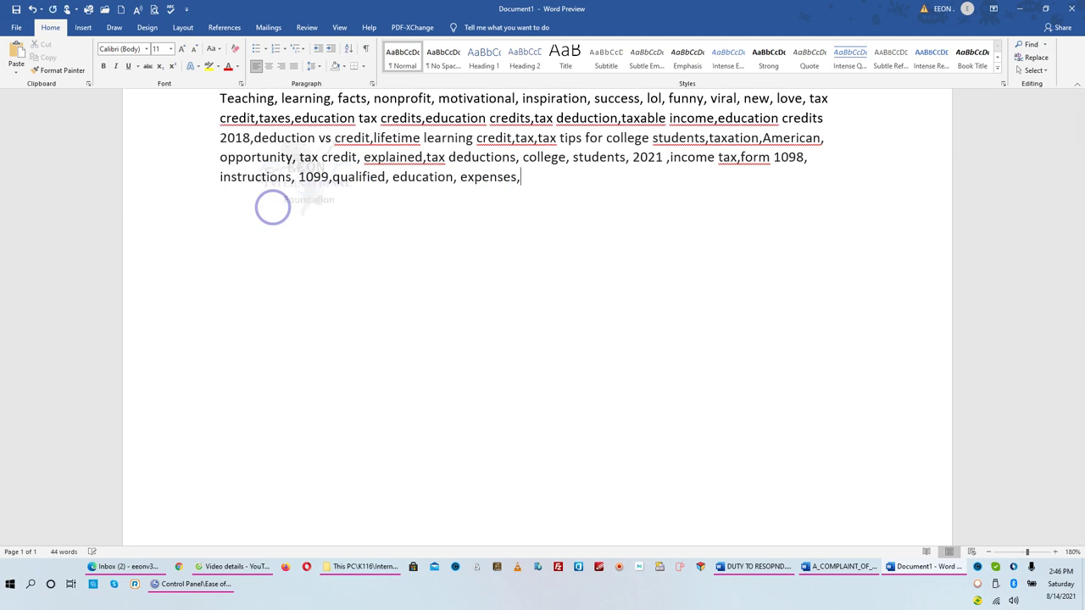
In the Word tag list, shorten "lifetime learning credit" to "lifetime credit" and "tax tips for college students" to "college, students"
scroll(273, 208, "up", 3)
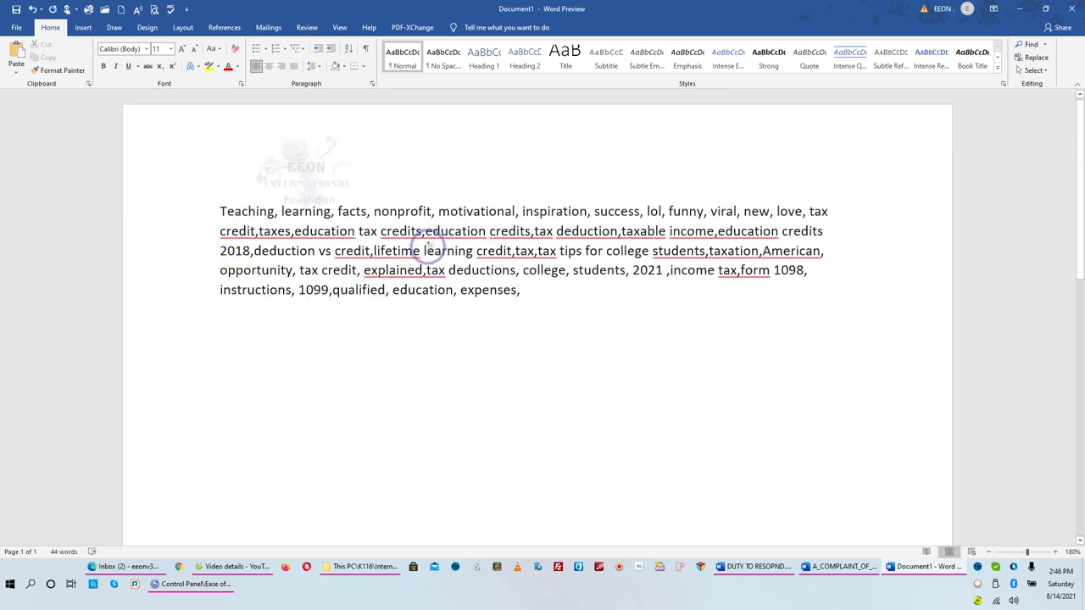
left_click_drag(424, 248, 471, 251)
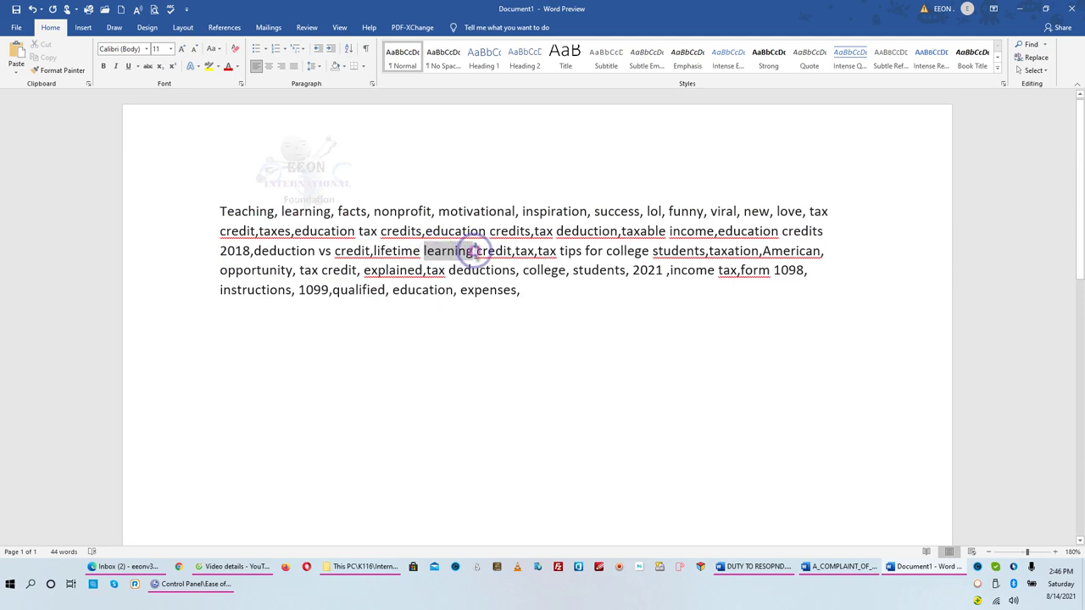
key("BackSpace")
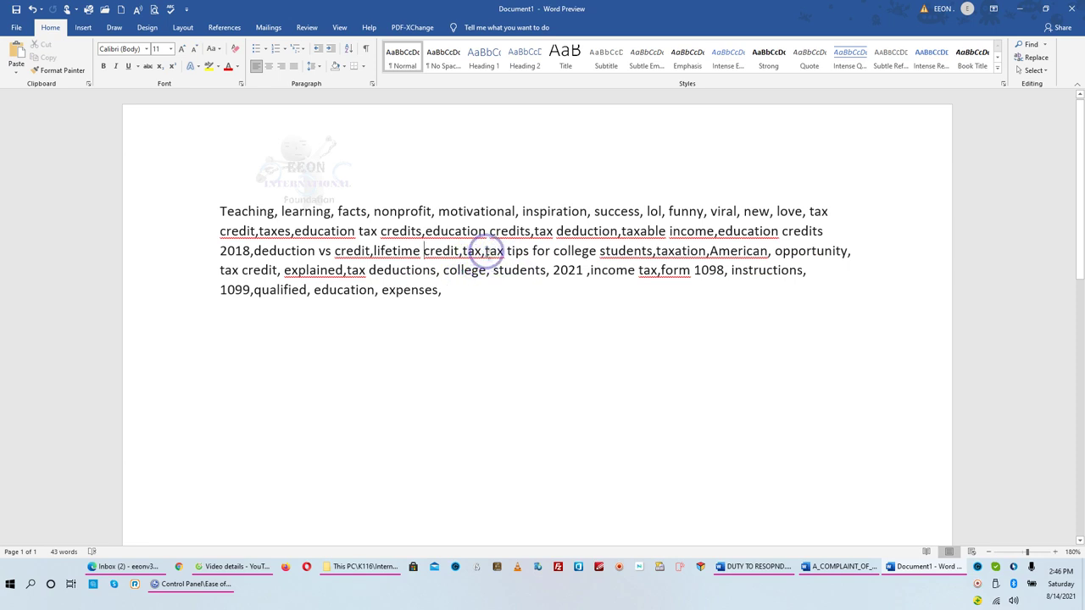
left_click_drag(494, 251, 550, 250)
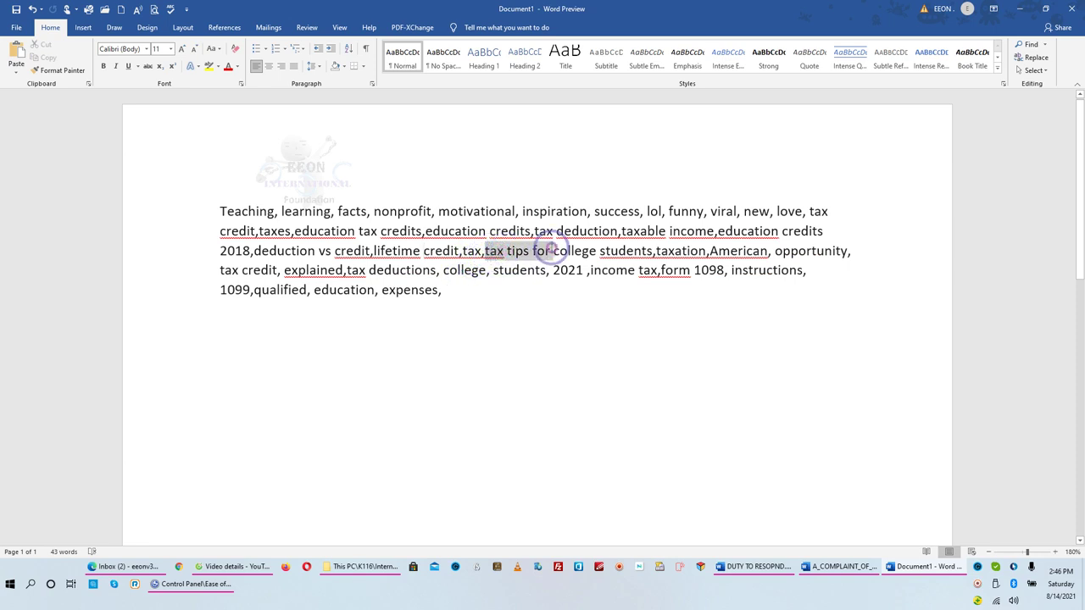
key("BackSpace")
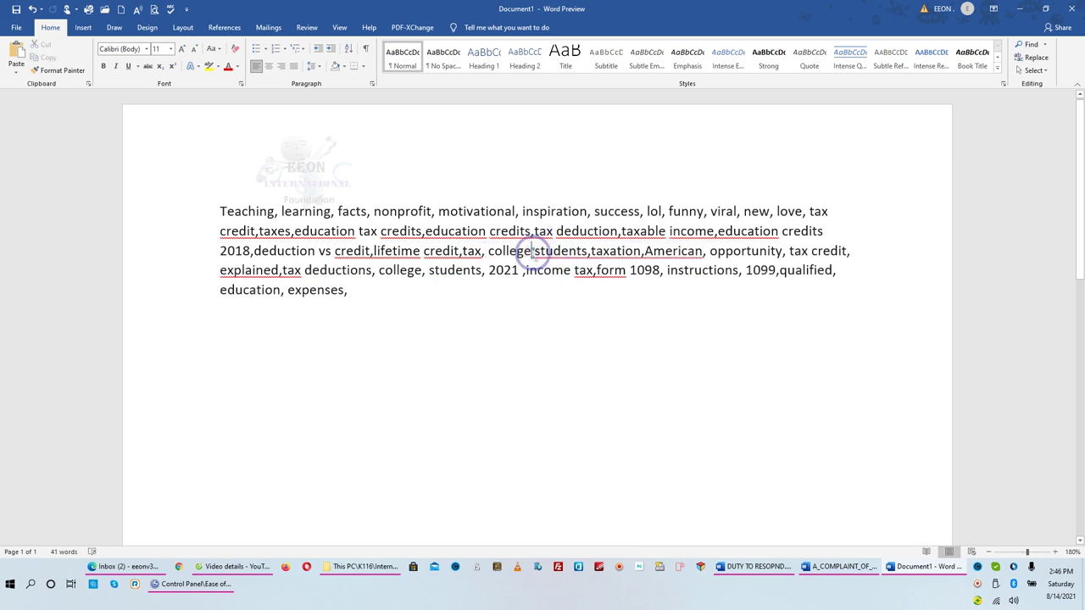
type(",")
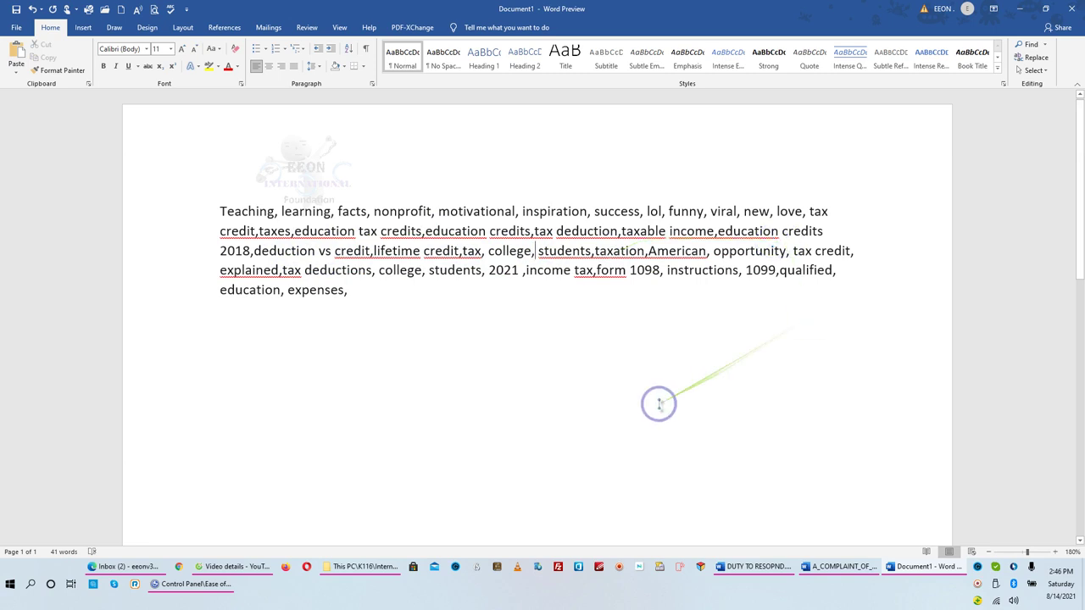
Copy all of the video's tags from YouTube Studio and paste them below the old tag list in Word
left_click(242, 568)
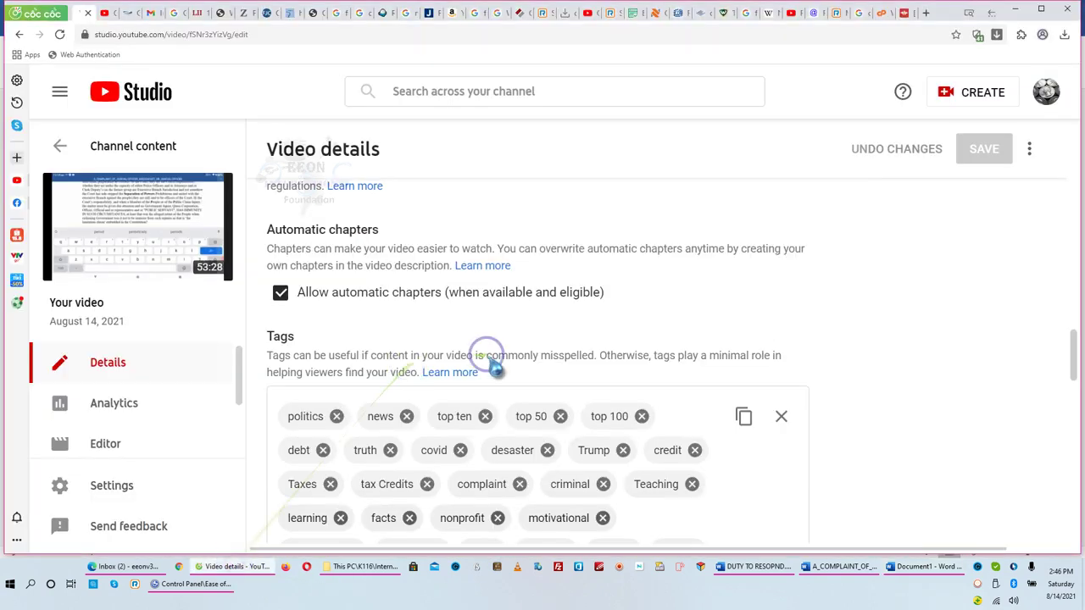
left_click(744, 417)
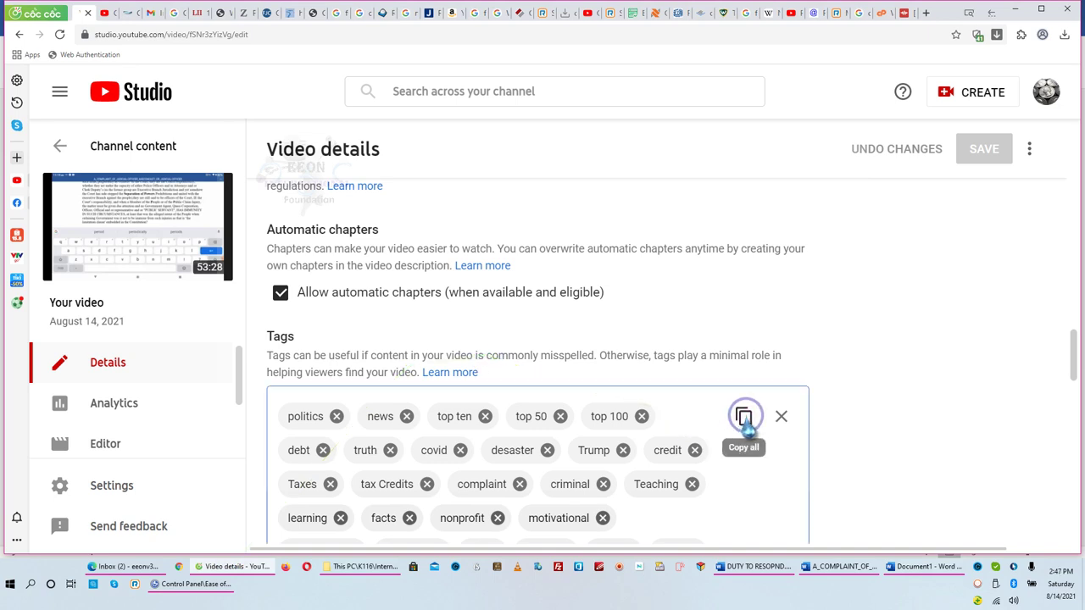
scroll(745, 441, "down", 5)
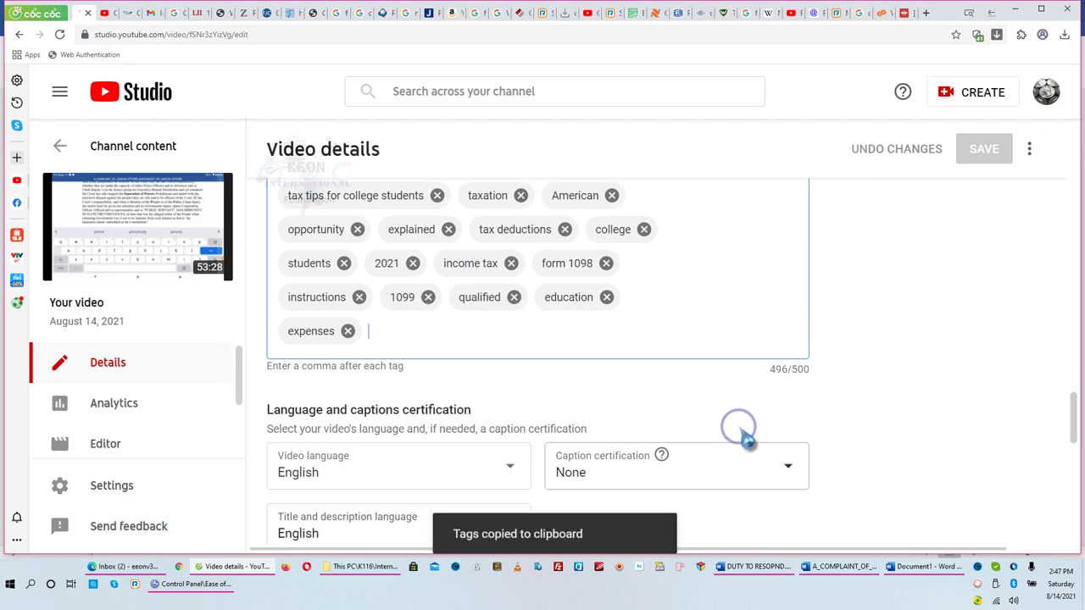
left_click(922, 576)
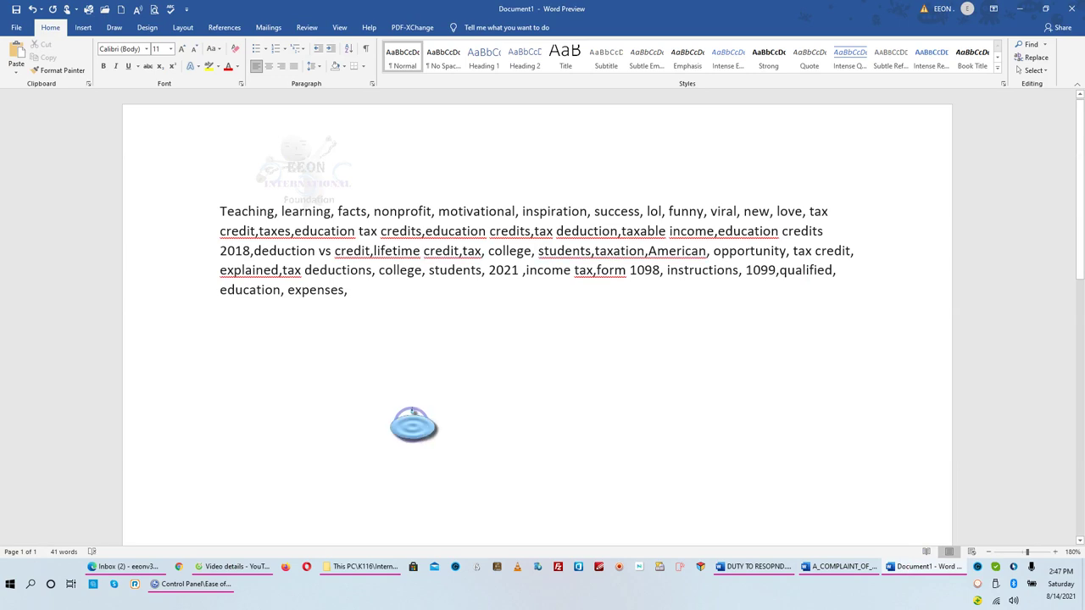
key("ctrl+v")
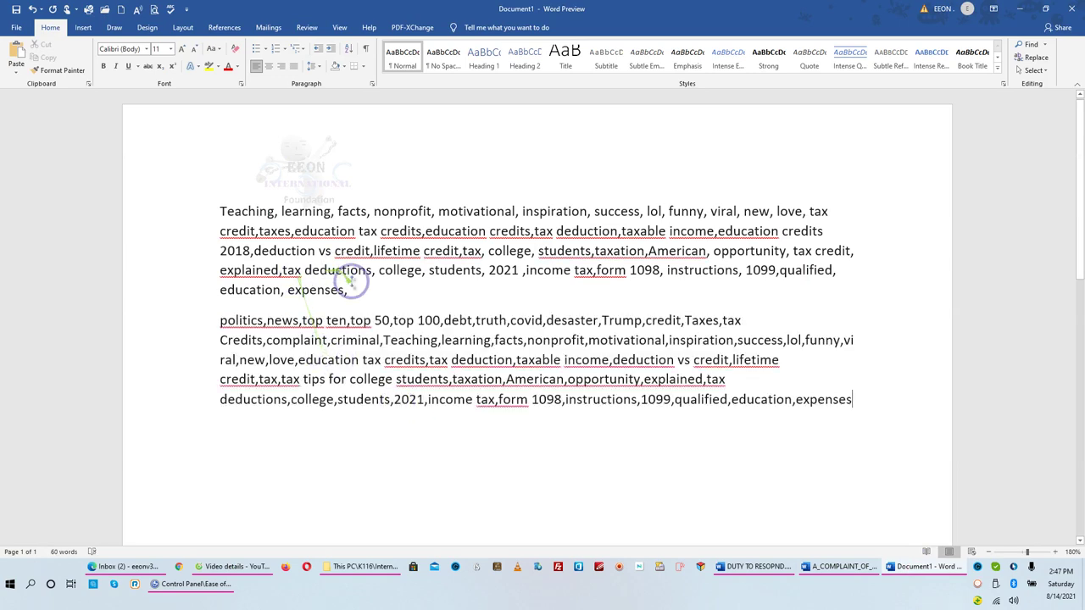
Delete the old tag list from the Word document and select the whole pasted list beginning with "politics"
left_click_drag(322, 289, 202, 211)
key("Delete")
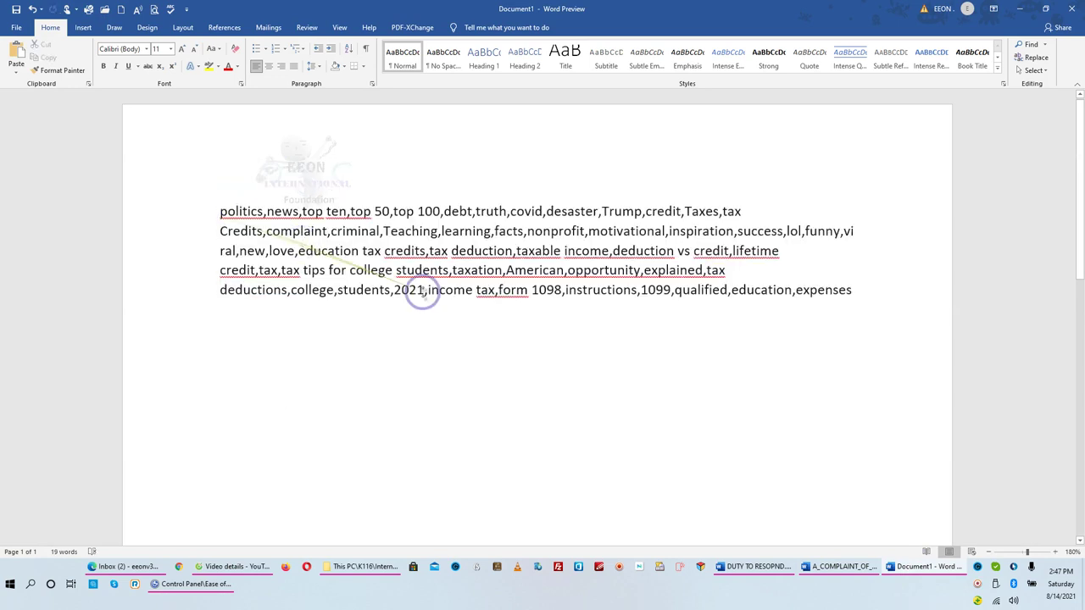
left_click_drag(871, 295, 250, 169)
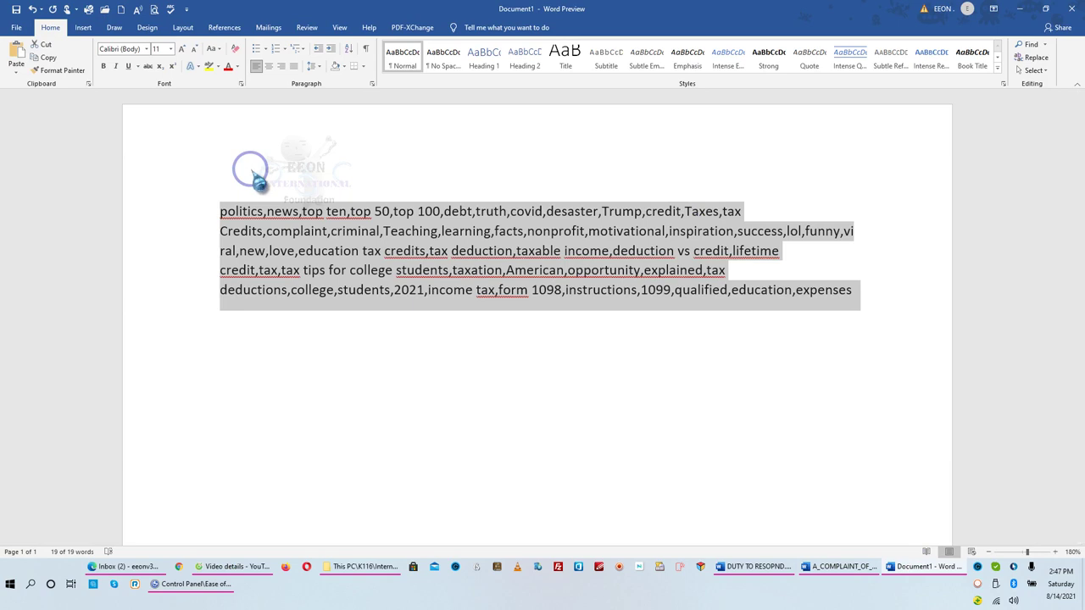
Return to YouTube Studio and open the channel content list
left_click(1030, 14)
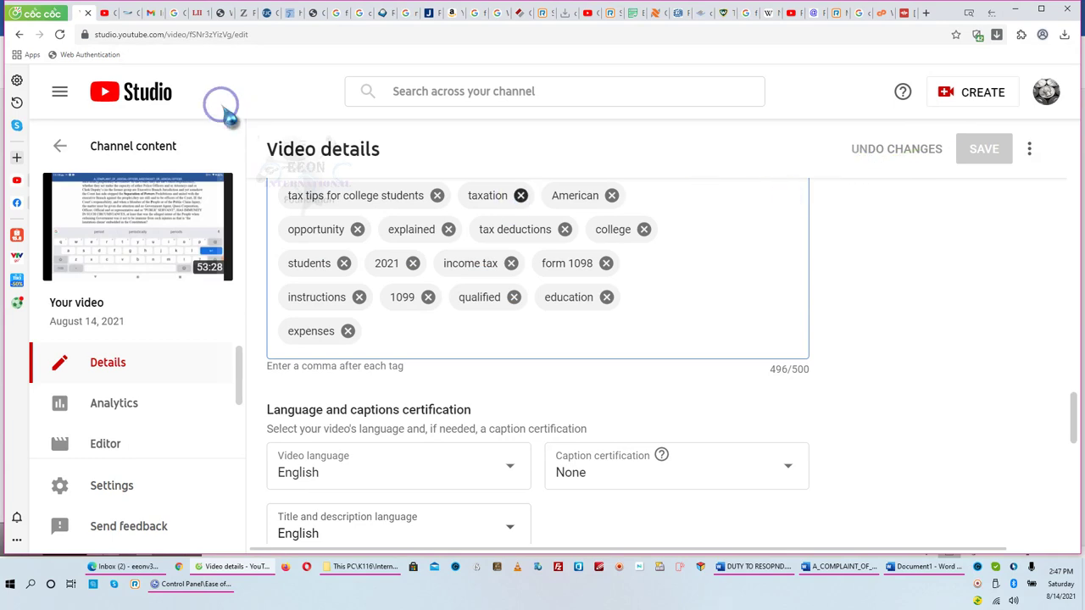
left_click(120, 149)
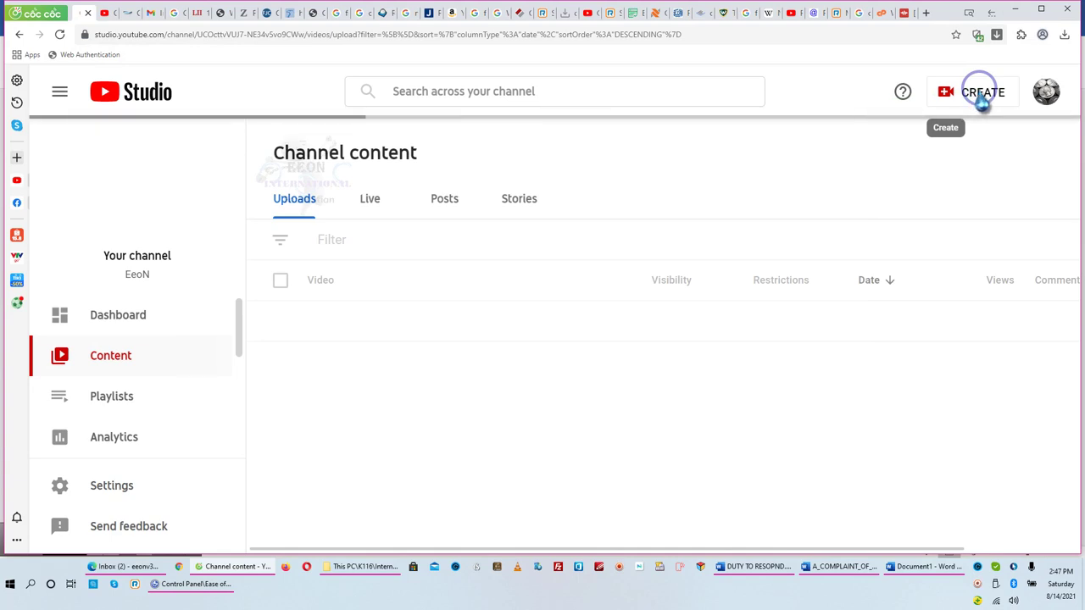
Switch to DUTY TO RESOPND.docx in Word and look through its contract elements and case citations down to the last page
left_click(760, 573)
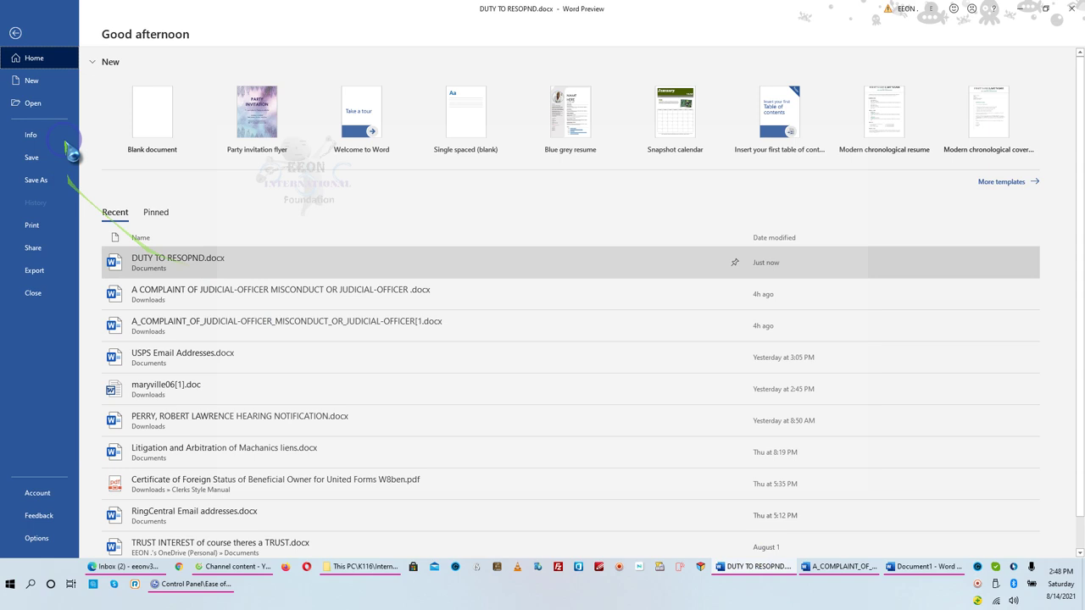
left_click(15, 32)
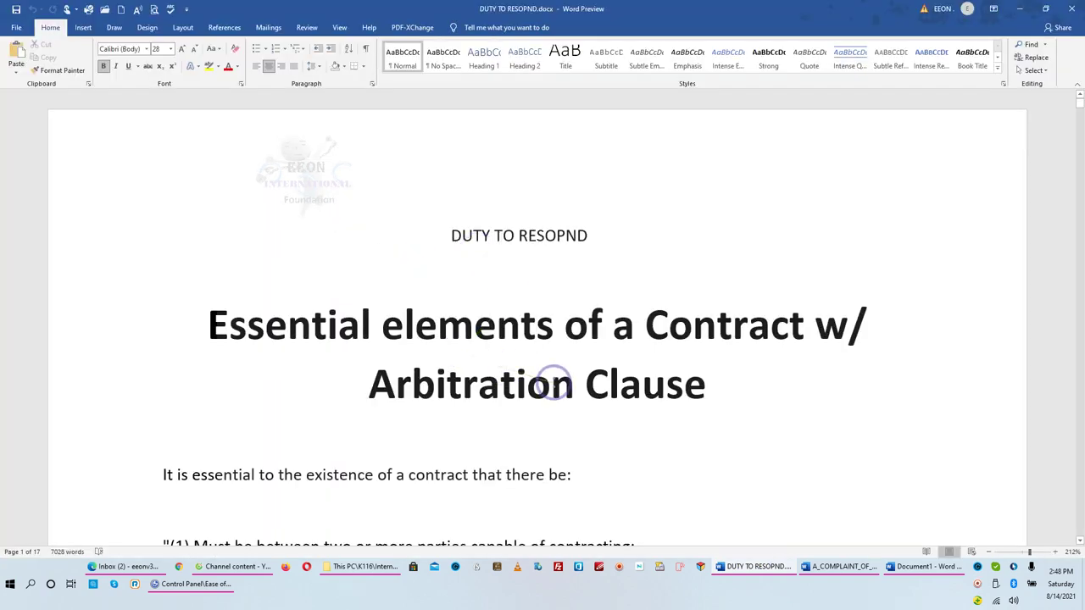
left_click(542, 339)
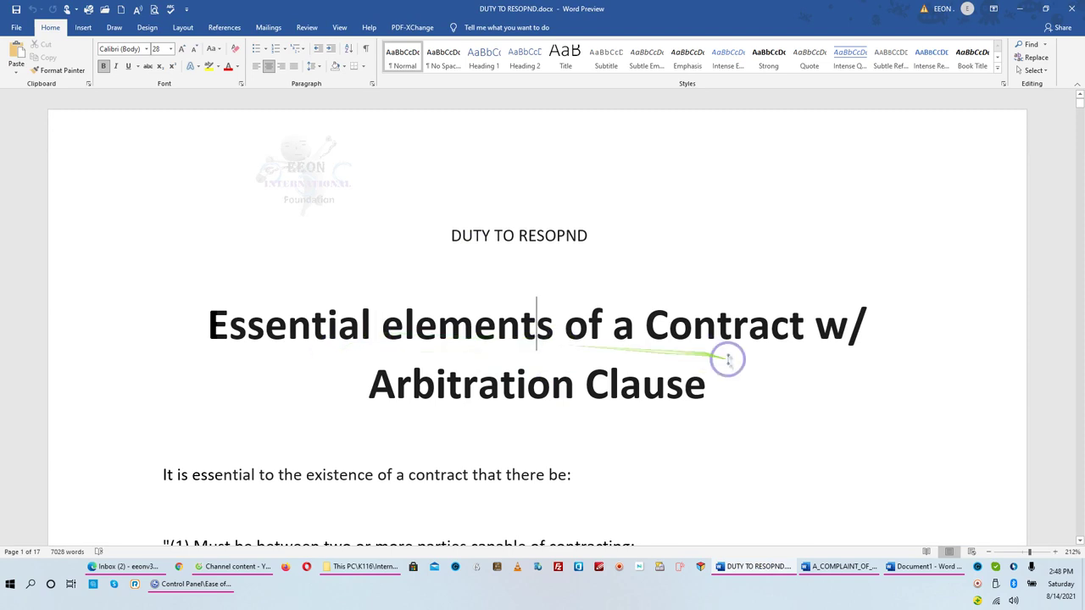
scroll(596, 384, "down", 10)
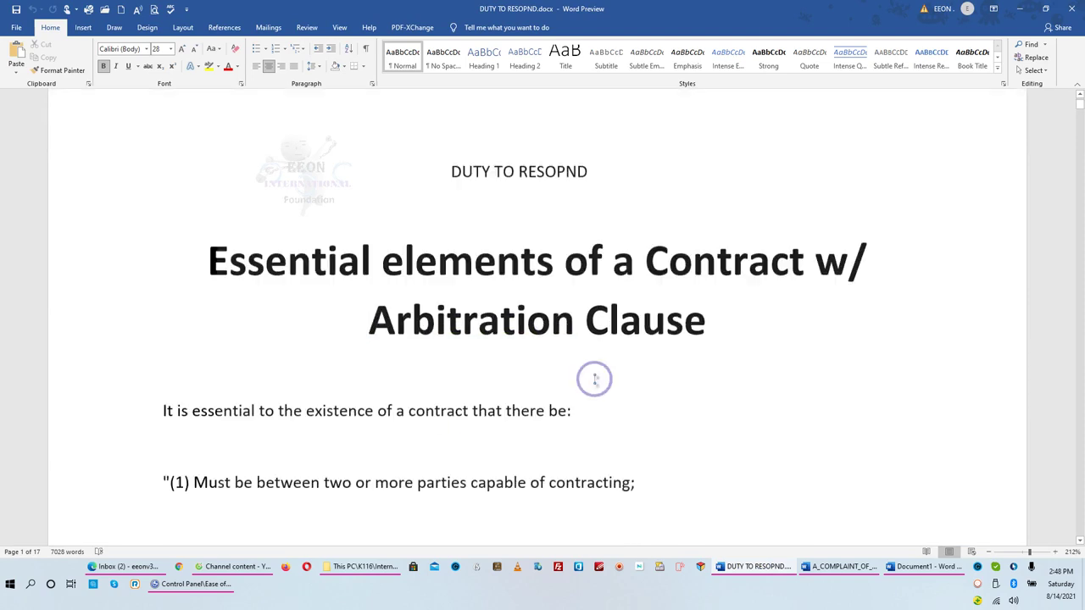
scroll(594, 369, "down", 10)
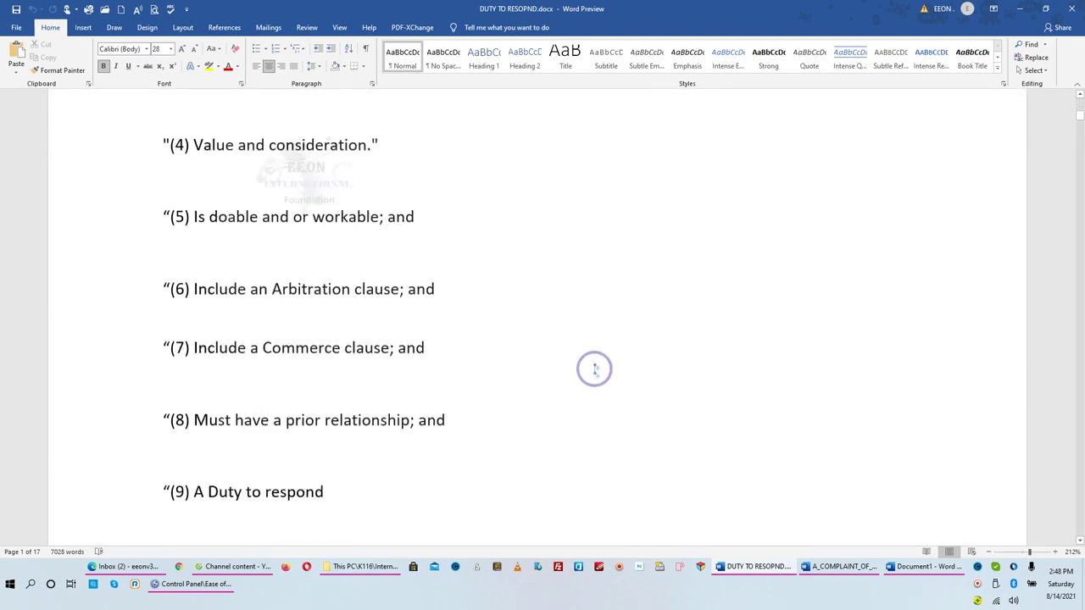
scroll(595, 362, "down", 4)
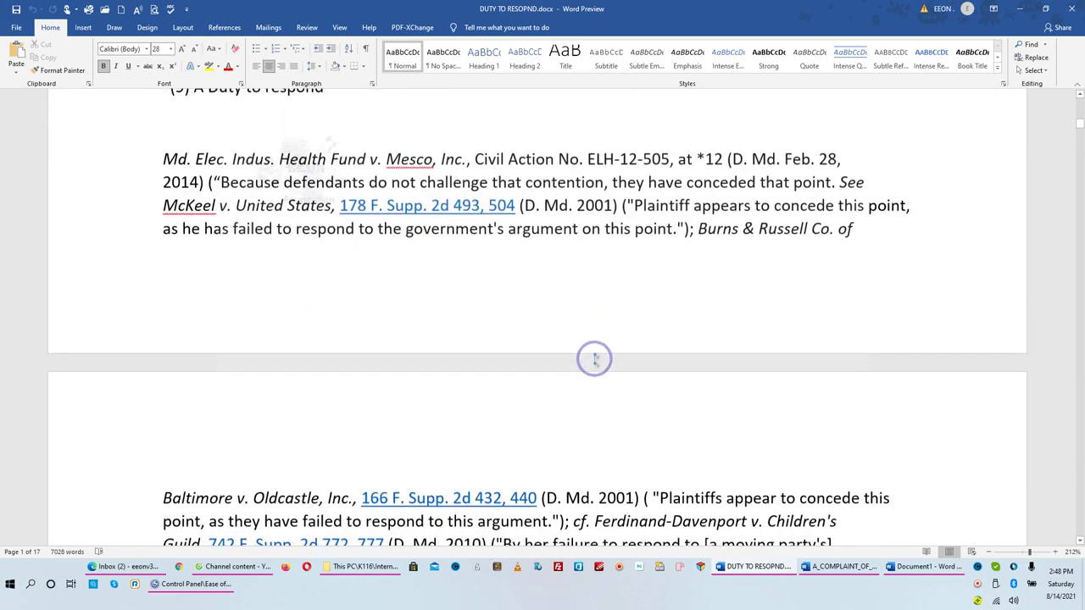
scroll(595, 351, "down", 4)
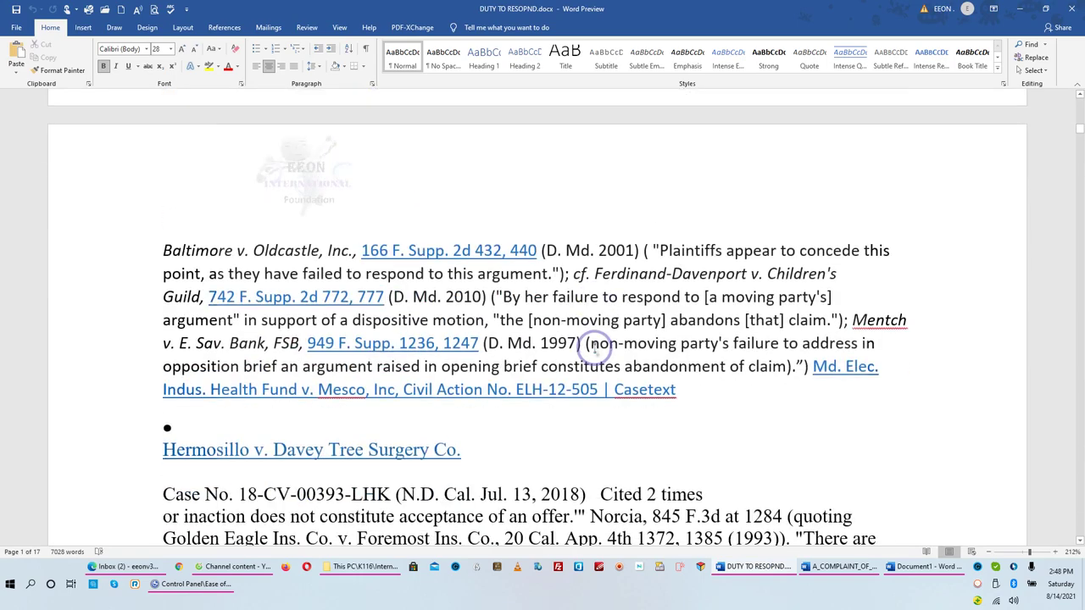
left_click(591, 343)
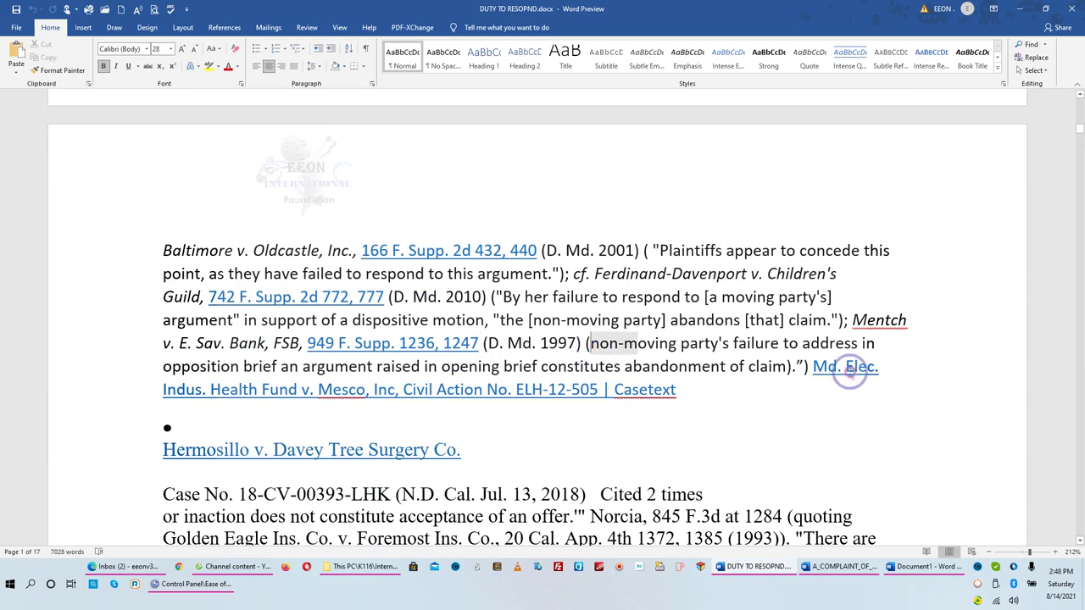
key("ctrl+shift+Down")
left_click_drag(1073, 134, 1078, 412)
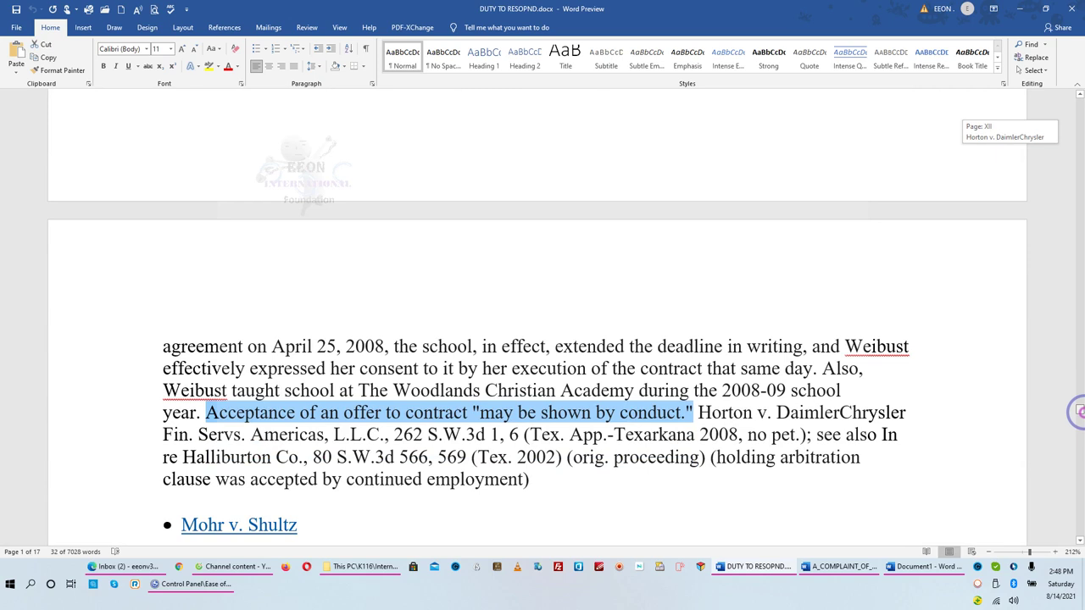
left_click_drag(1076, 413, 1077, 517)
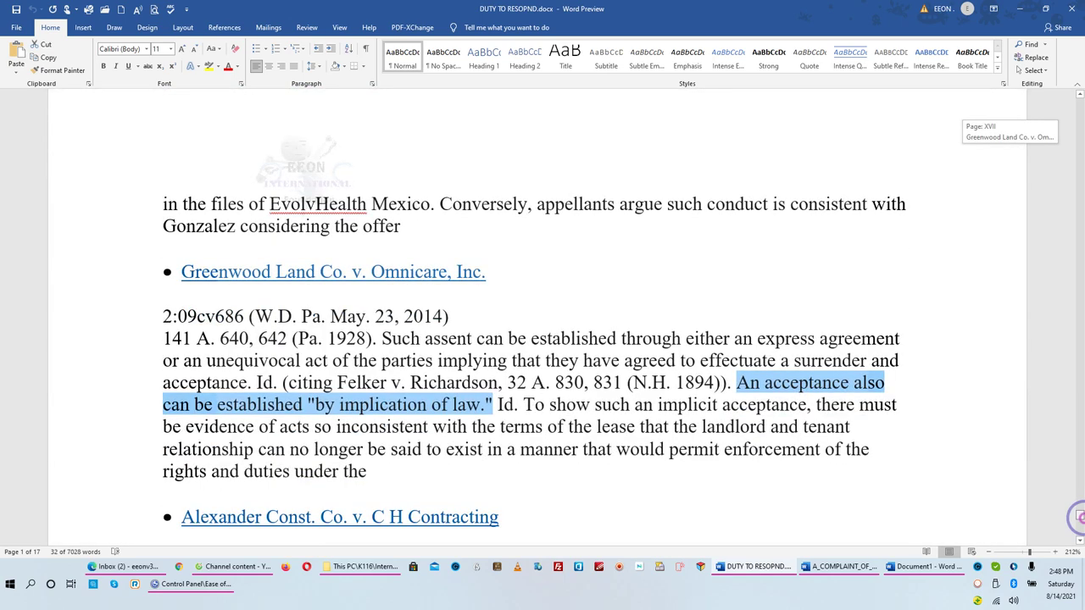
Go back to the first page and review the nine contract elements and the Md. Elec. Indus. Health Fund citation
left_click_drag(1076, 517, 1042, 101)
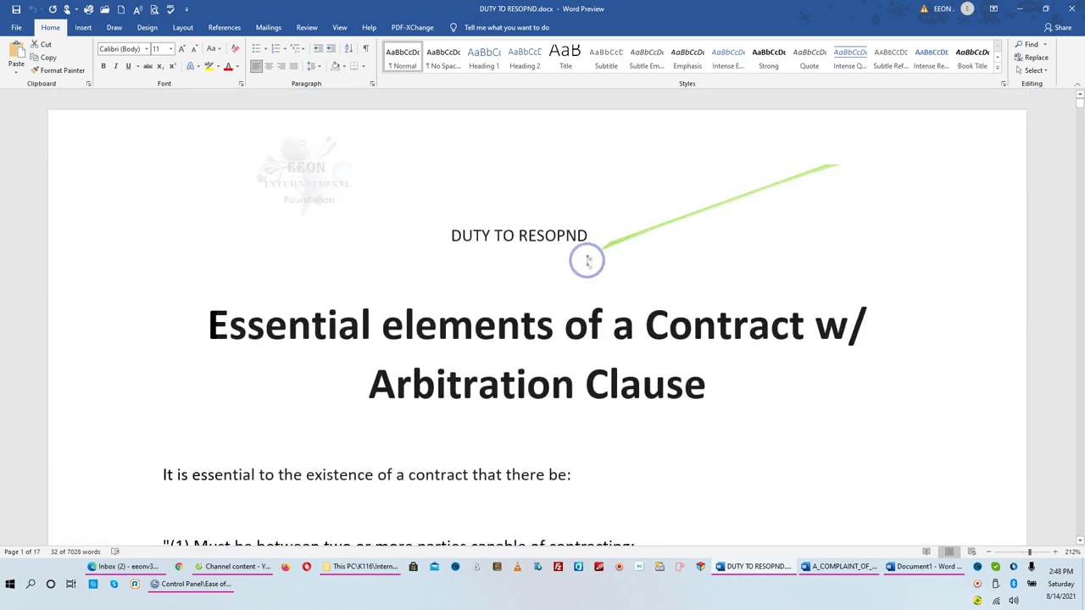
scroll(513, 320, "down", 6)
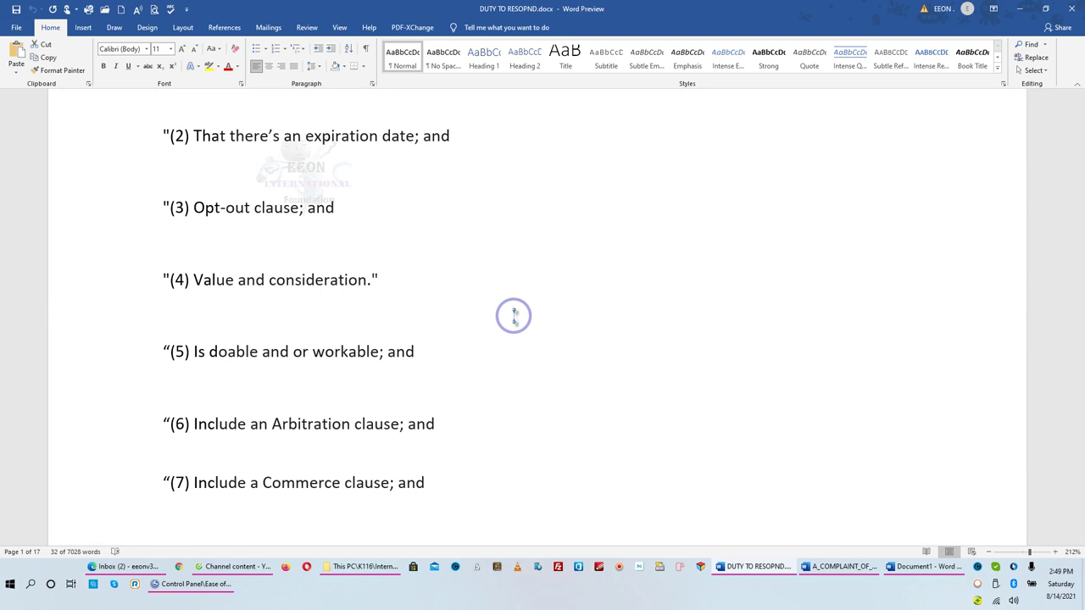
scroll(514, 315, "down", 5)
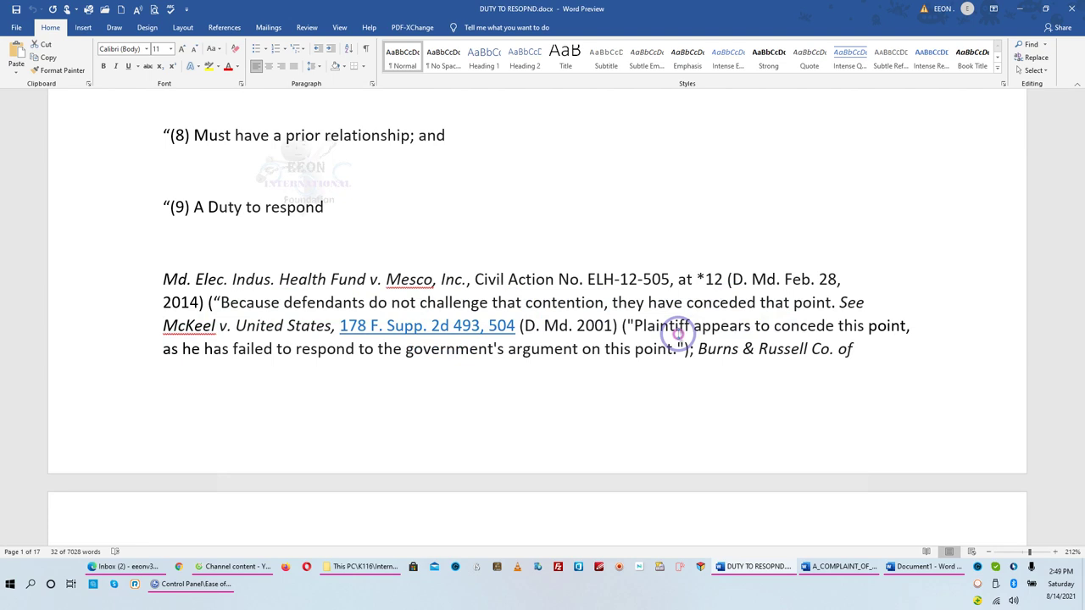
left_click(678, 333)
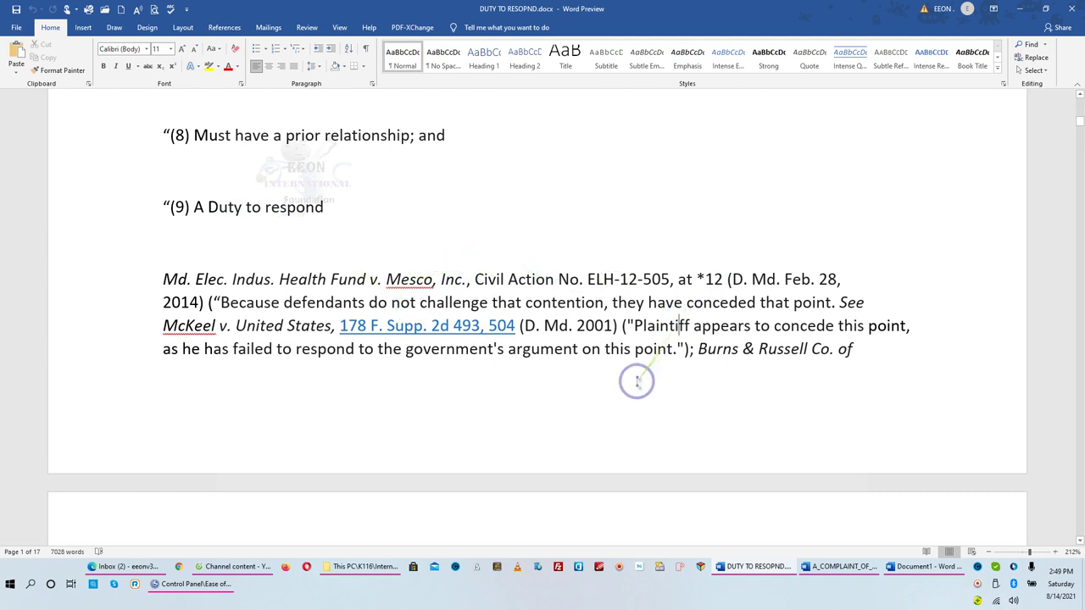
Switch to the second YouTube Studio channel content page in the browser and bring up the screen recorder's controls
left_click(226, 570)
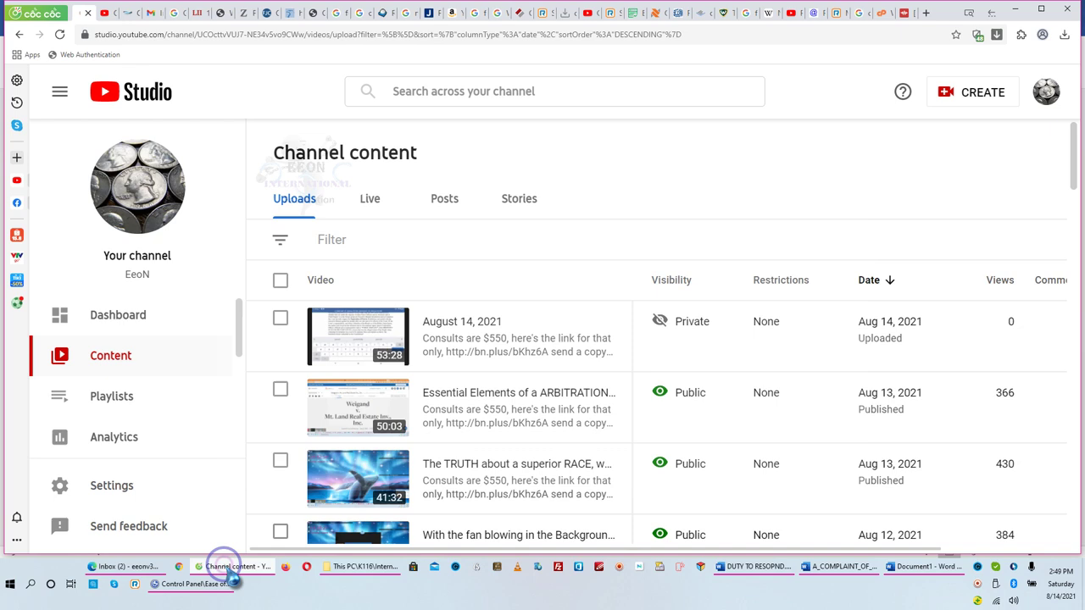
left_click(105, 15)
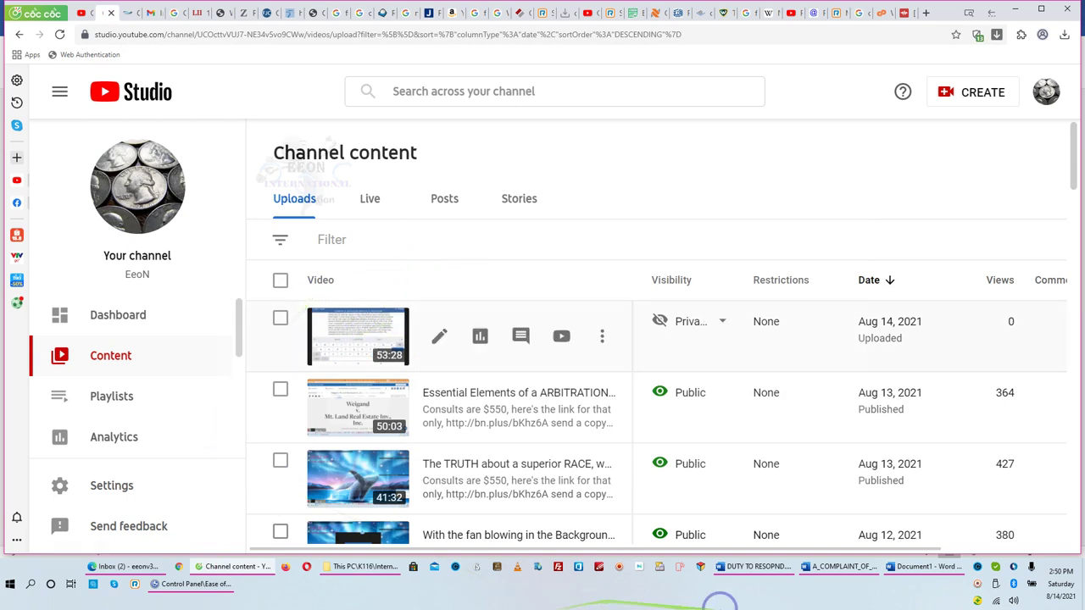
mouse_move(919, 591)
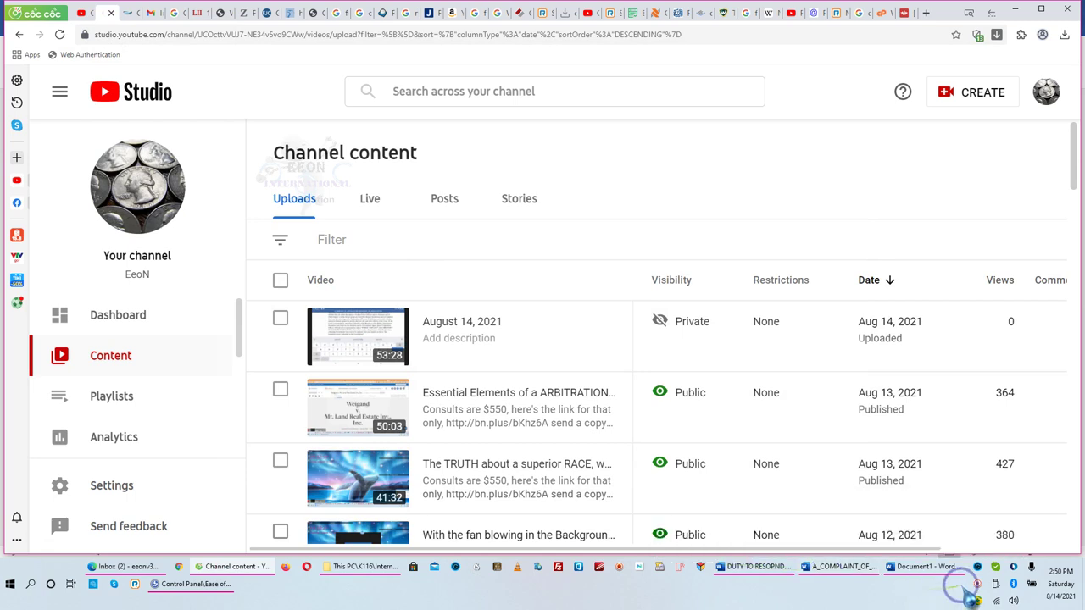
left_click(977, 585)
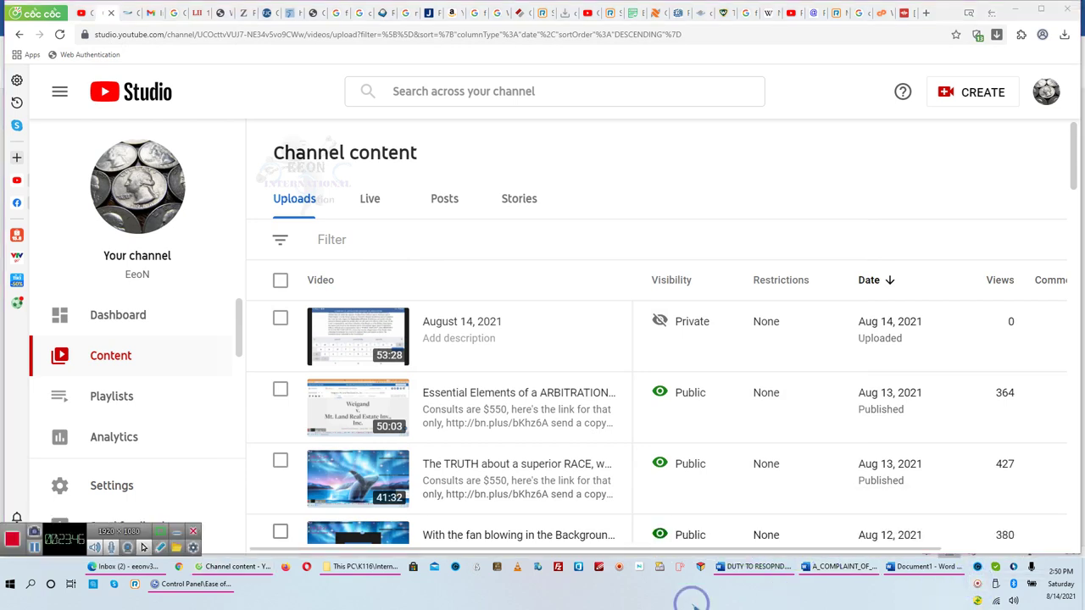